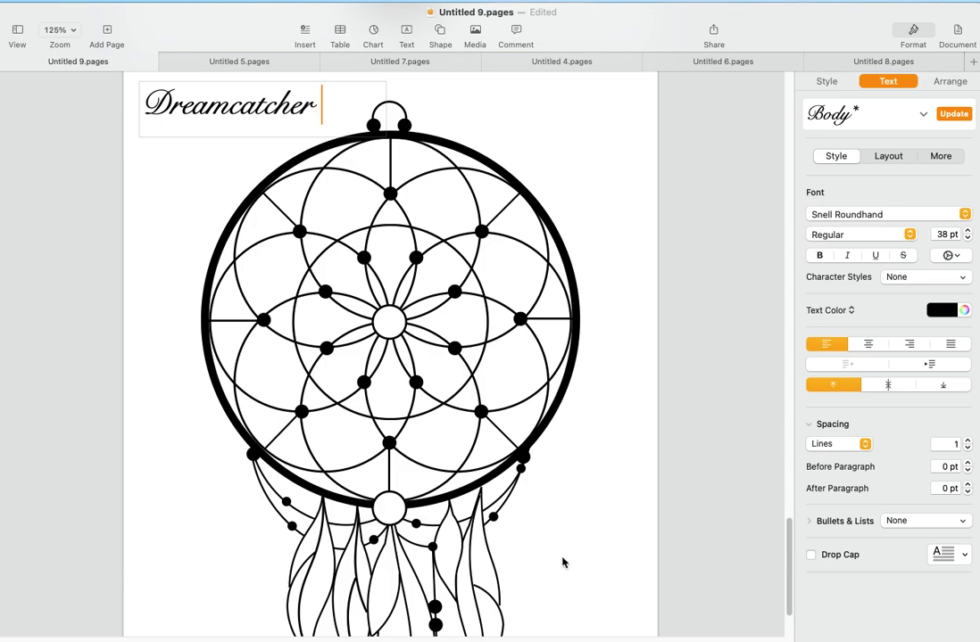
# - Widen the title box so 'Dreamcatcher Hoop' fits, and shift it slightly left
pyautogui.scroll(-3, 562, 562)
pyautogui.scroll(3, 560, 556)
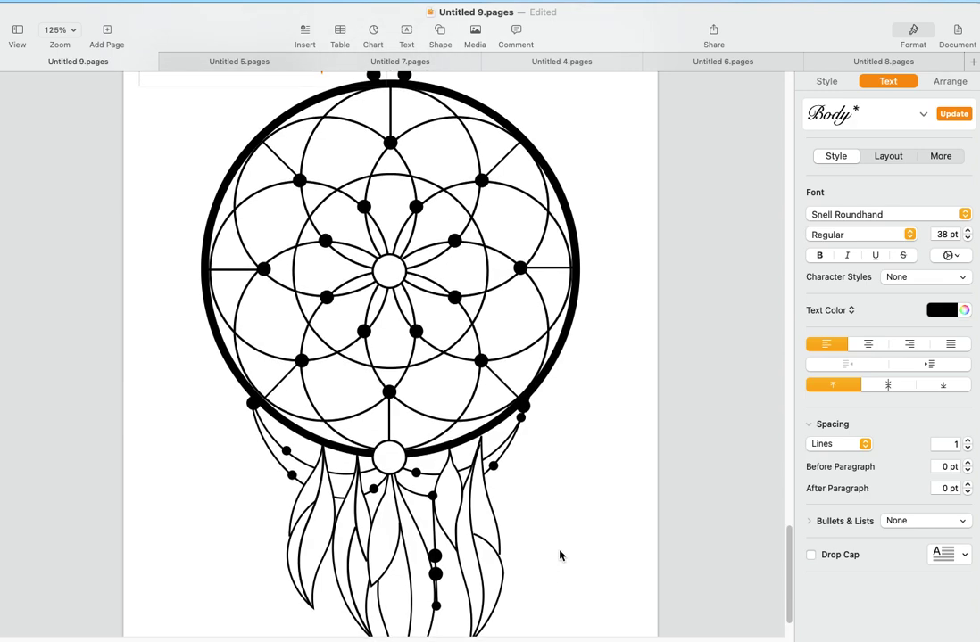
pyautogui.scroll(1, 560, 556)
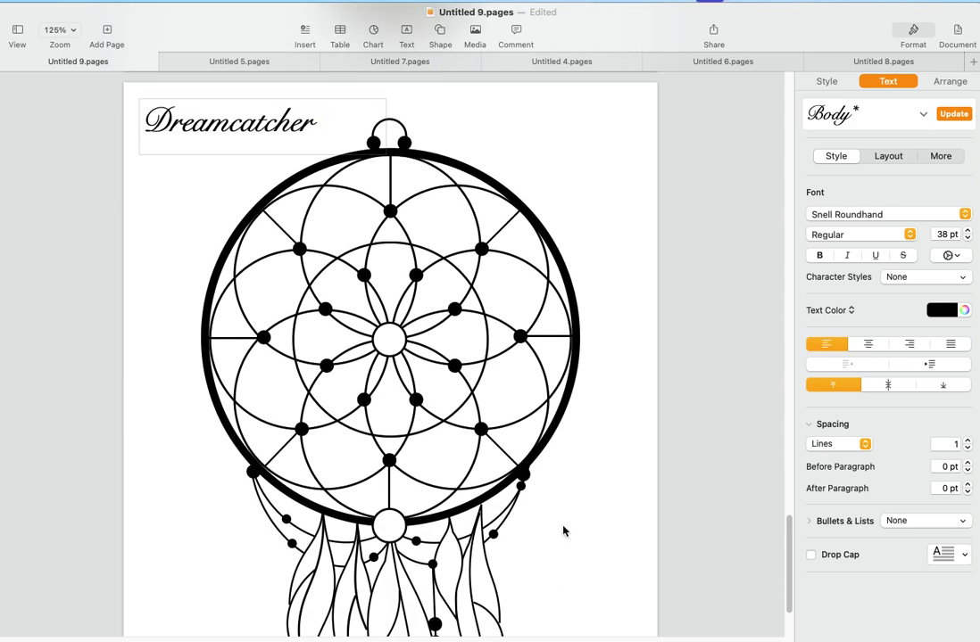
pyautogui.scroll(-1, 562, 531)
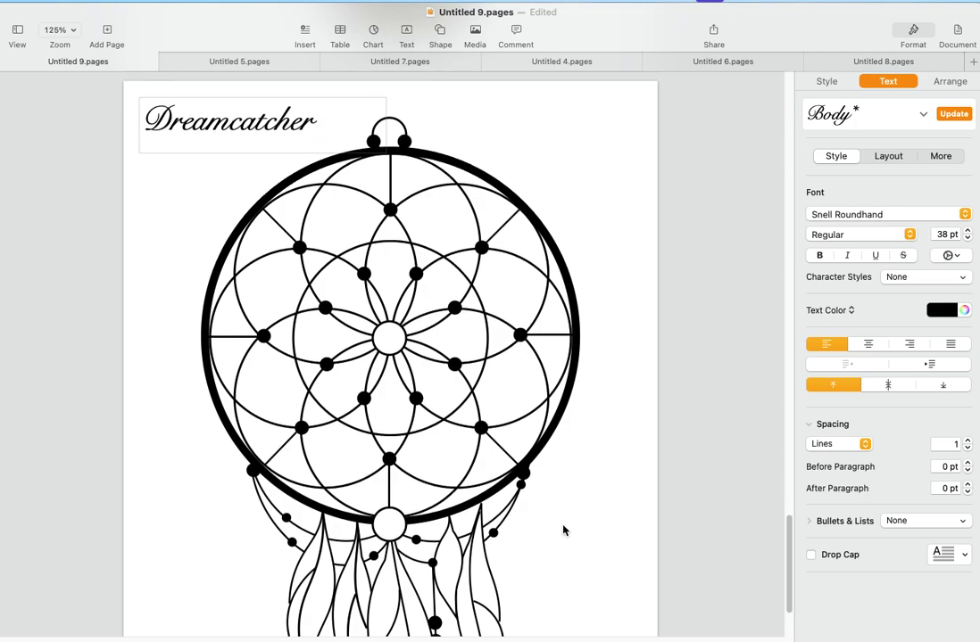
pyautogui.write('Hoo')
pyautogui.press('super+z')
pyautogui.click(504, 147)
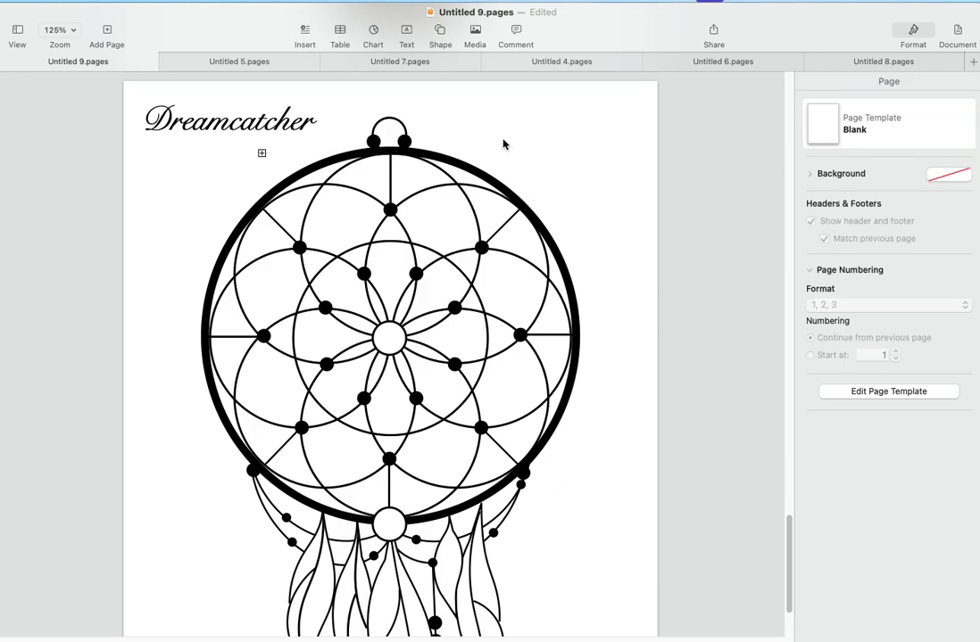
pyautogui.click(386, 127)
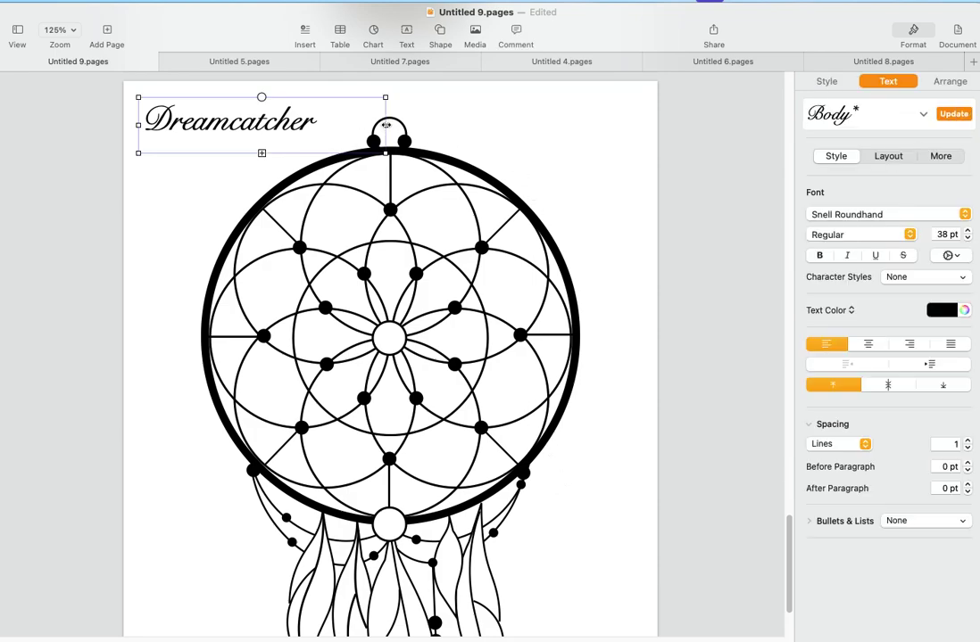
pyautogui.moveTo(386, 125); pyautogui.dragTo(477, 118)
pyautogui.moveTo(339, 128)
pyautogui.mouseDown()
pyautogui.moveTo(328, 128)
pyautogui.moveTo(328, 116)
pyautogui.mouseUp()
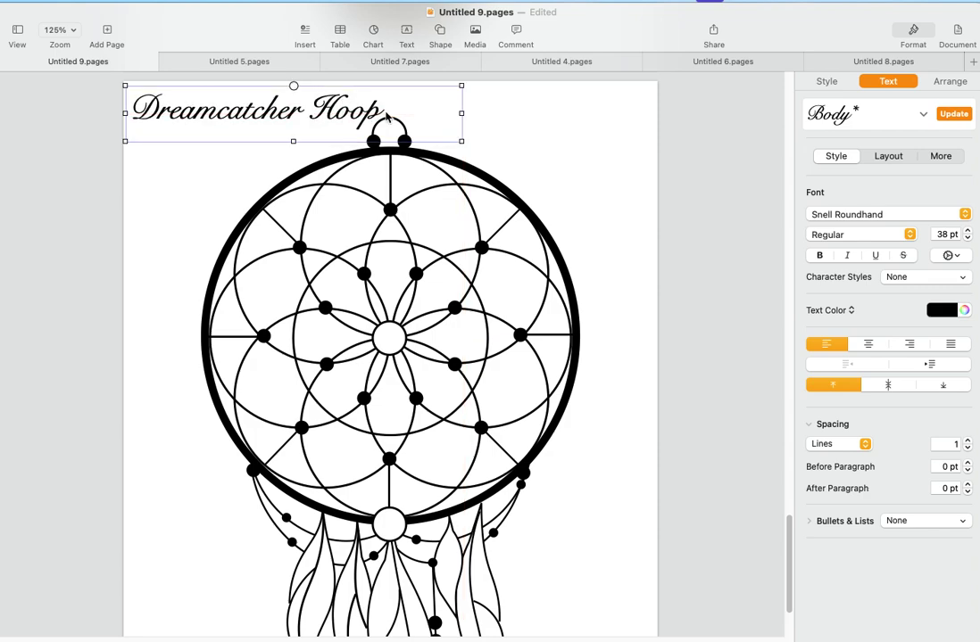
pyautogui.scroll(-3, 591, 214)
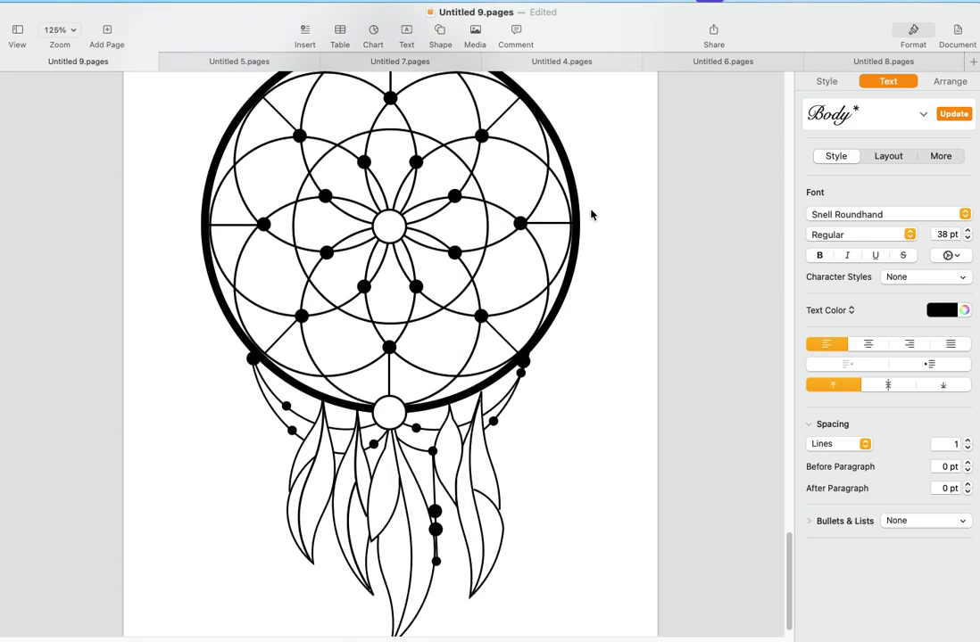
# - Remove the title's line break so 'Dreamcatcher Hoop' reads on one line
pyautogui.scroll(3, 591, 214)
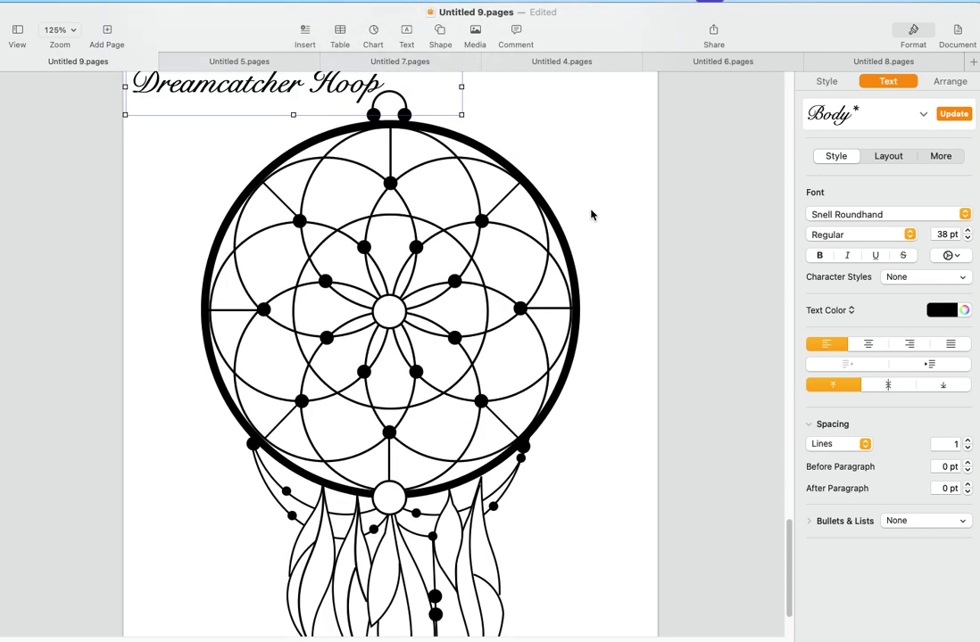
pyautogui.scroll(2, 591, 214)
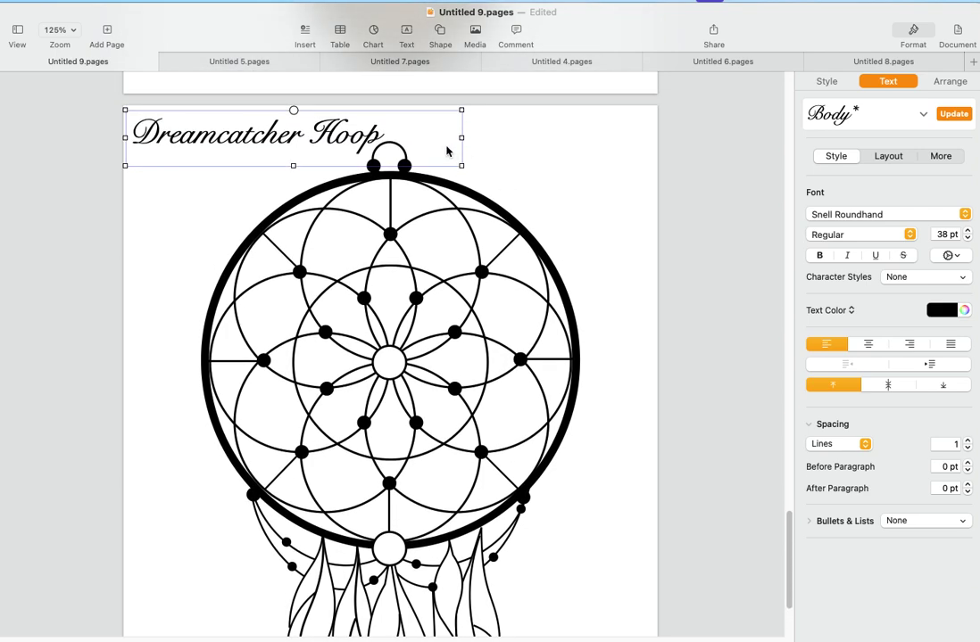
pyautogui.click(314, 137)
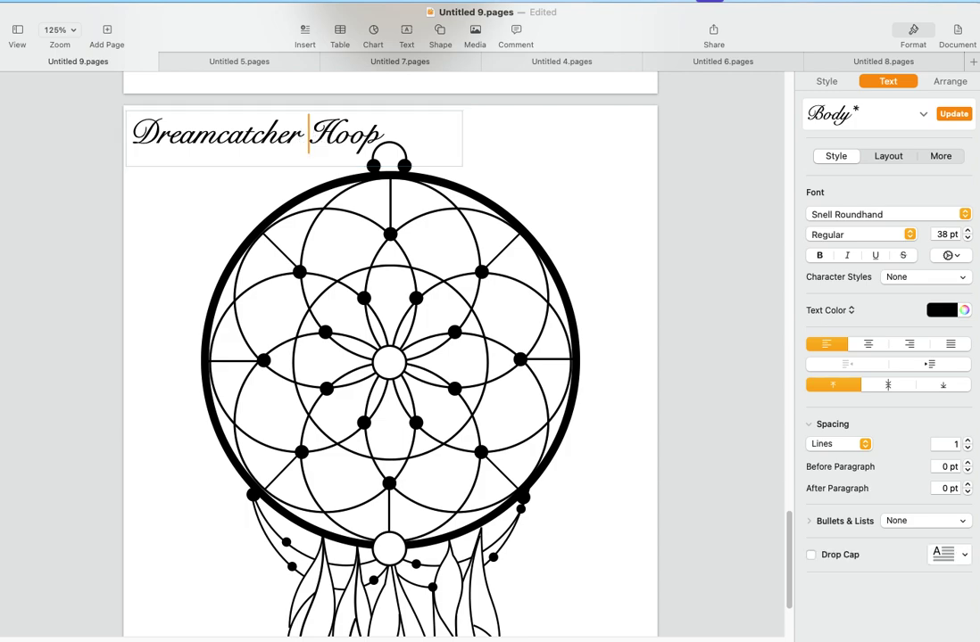
pyautogui.press('Delete')
pyautogui.press('Delete')
pyautogui.press('Delete')
pyautogui.press('Delete')
pyautogui.click(579, 169)
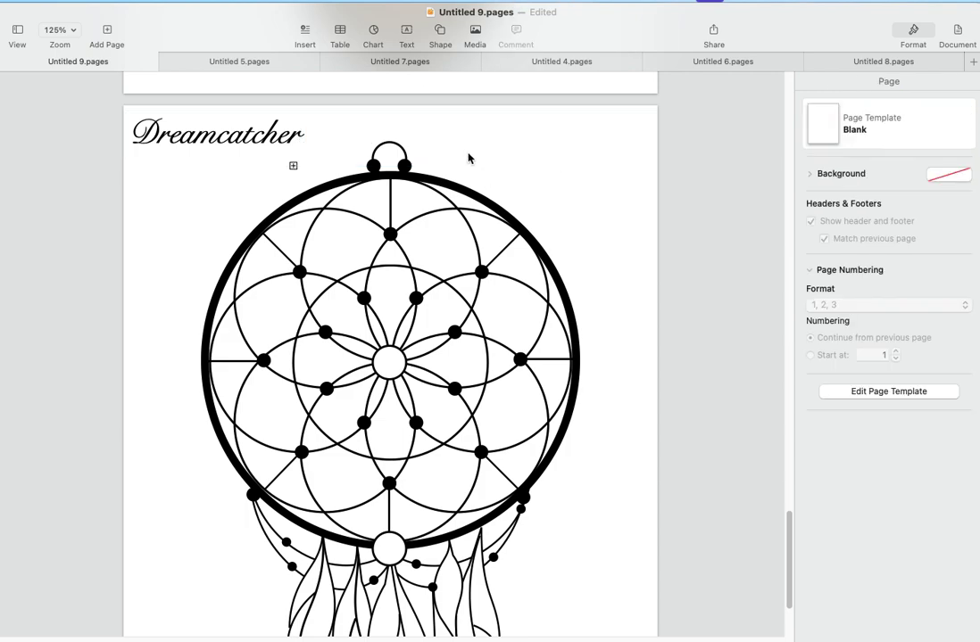
pyautogui.click(457, 157)
pyautogui.moveTo(458, 166); pyautogui.dragTo(457, 199)
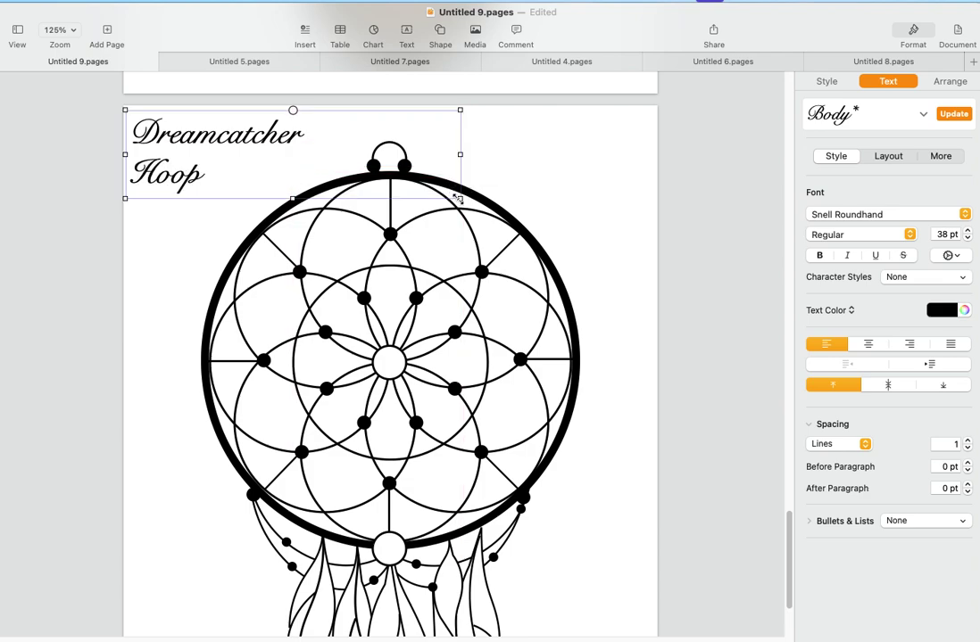
pyautogui.click(131, 175)
pyautogui.press('BackSpace')
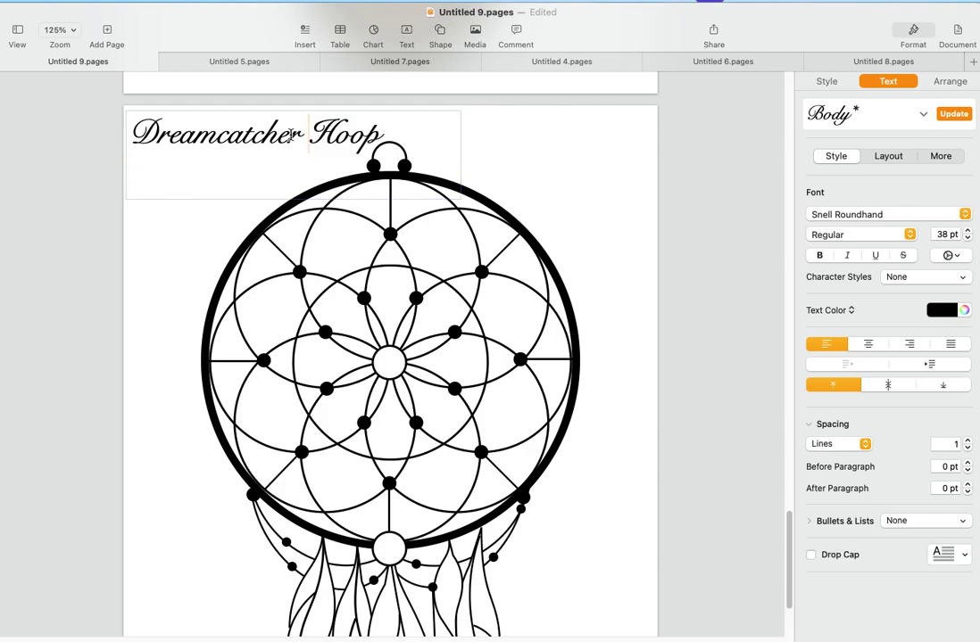
pyautogui.click(179, 233)
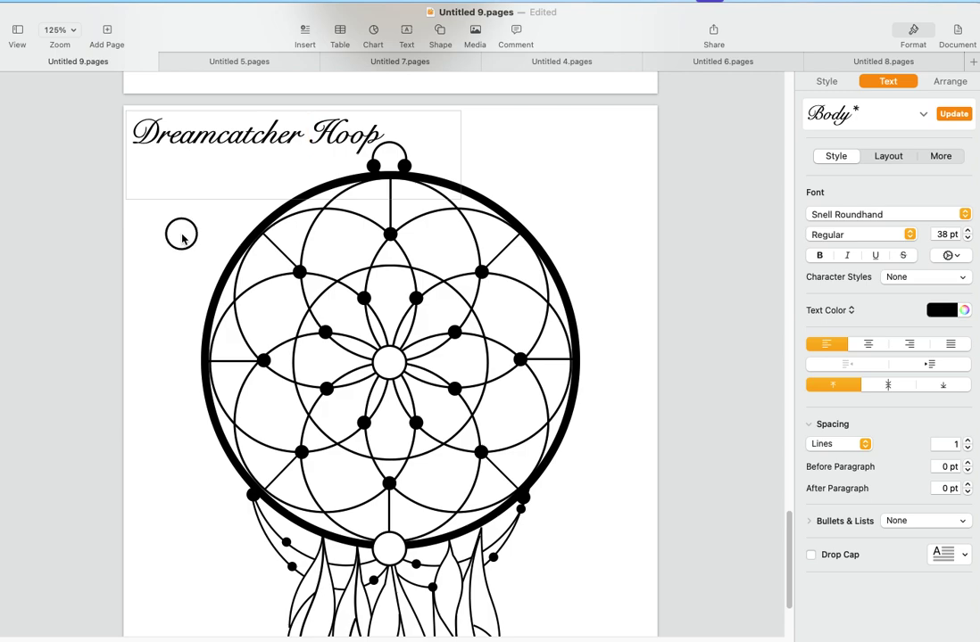
# - Reduce the title to 34 pt and place it at the page's top-left corner
pyautogui.moveTo(263, 140); pyautogui.dragTo(264, 143)
pyautogui.tripleClick(263, 138)
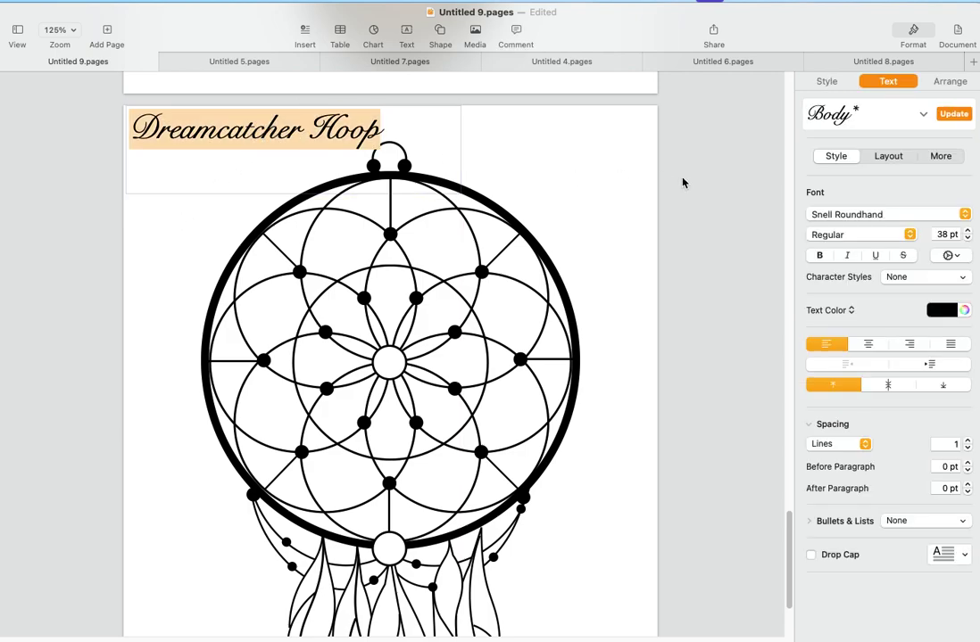
pyautogui.click(965, 238)
pyautogui.click(965, 238)
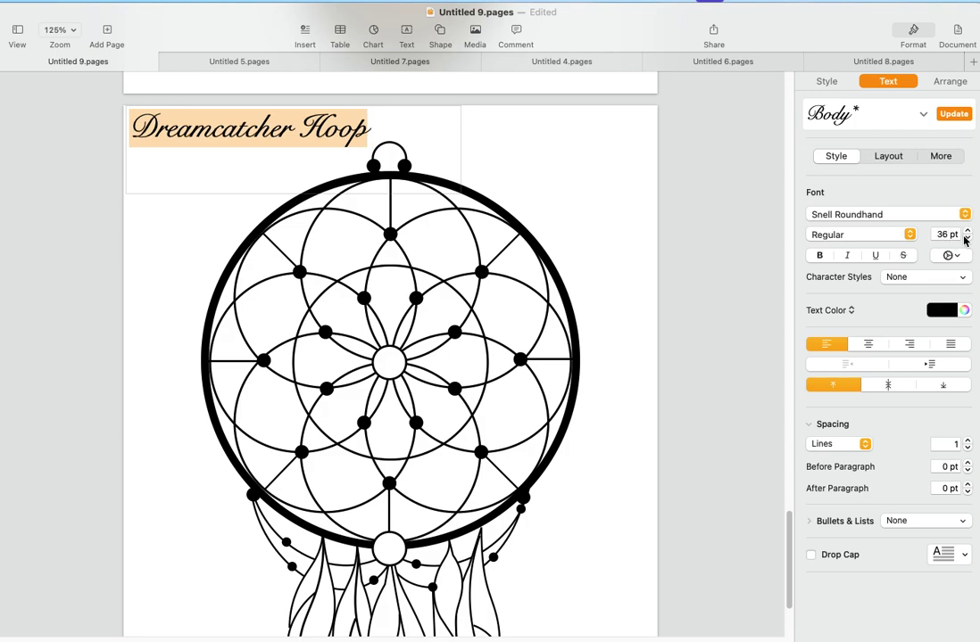
pyautogui.click(966, 239)
pyautogui.click(965, 238)
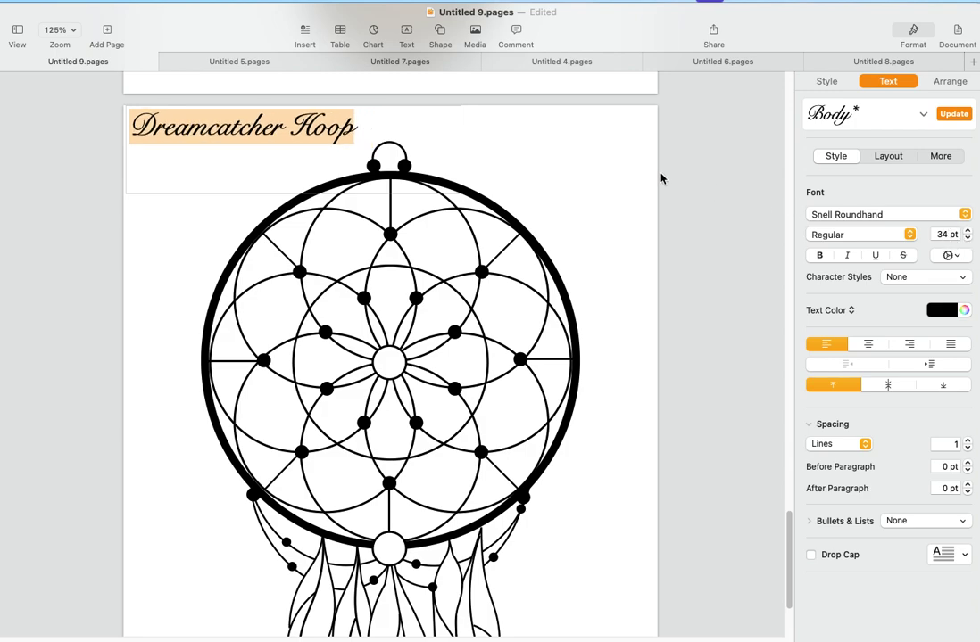
pyautogui.click(379, 142)
pyautogui.moveTo(264, 135); pyautogui.dragTo(265, 140)
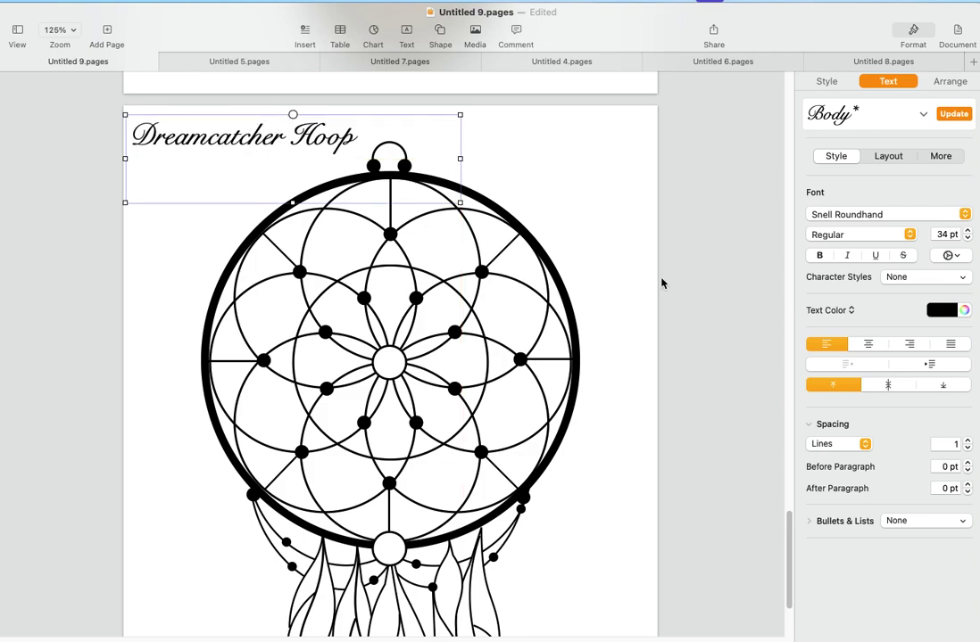
pyautogui.click(627, 346)
pyautogui.scroll(-5, 627, 356)
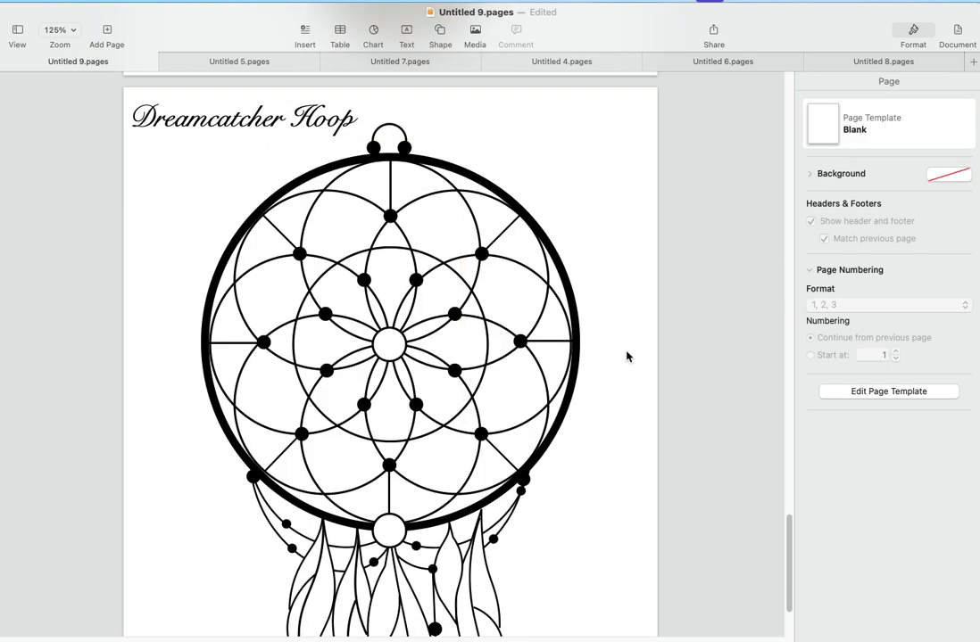
pyautogui.scroll(1, 626, 356)
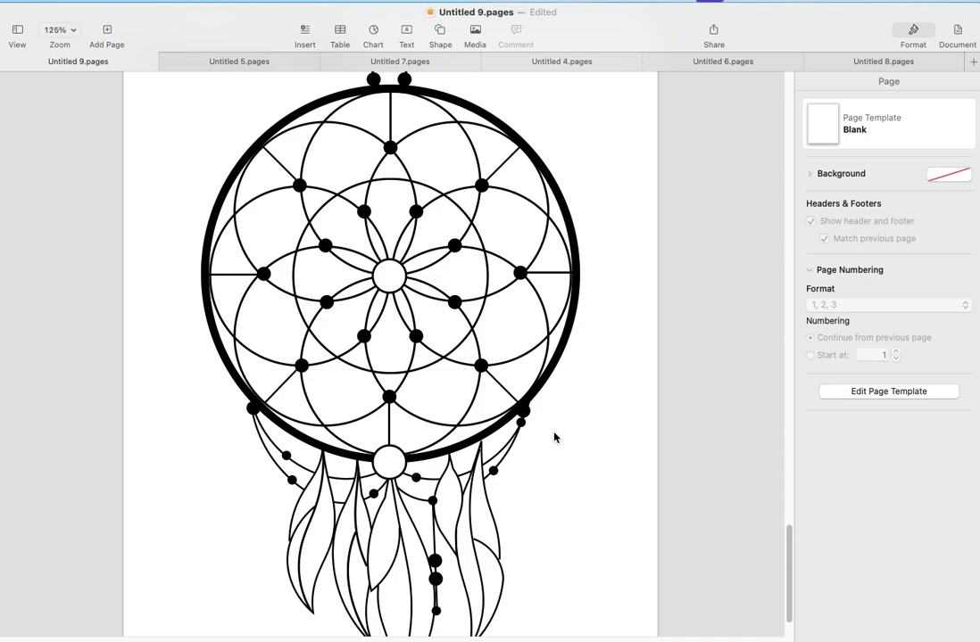
pyautogui.scroll(-3, 554, 437)
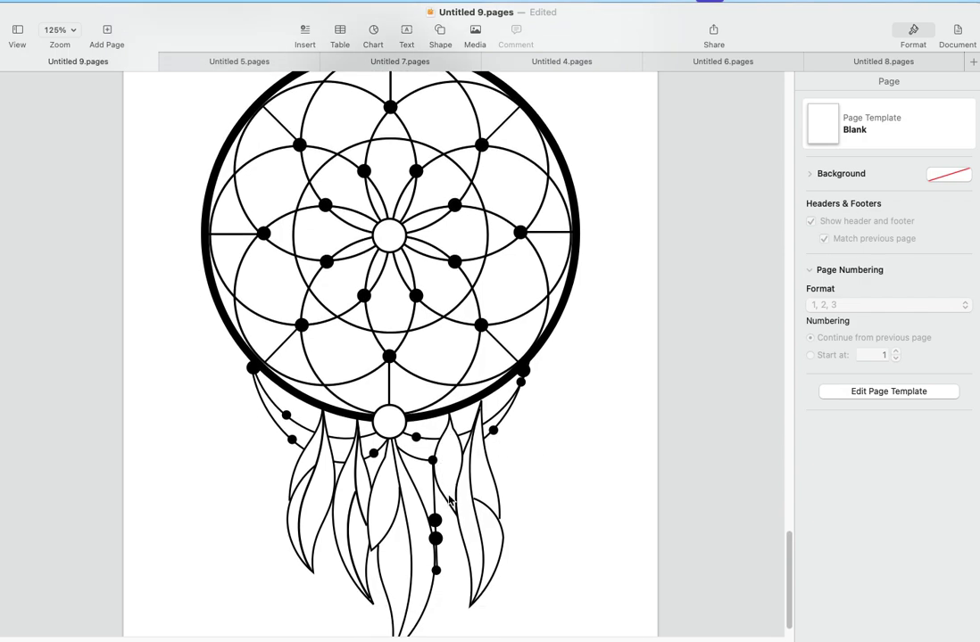
pyautogui.scroll(1, 571, 419)
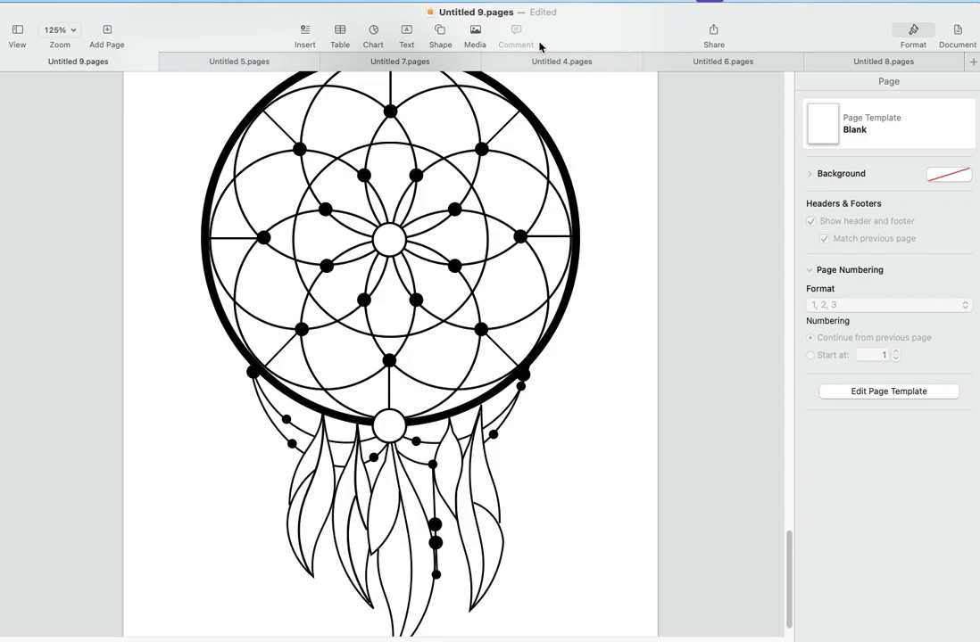
pyautogui.scroll(1, 487, 107)
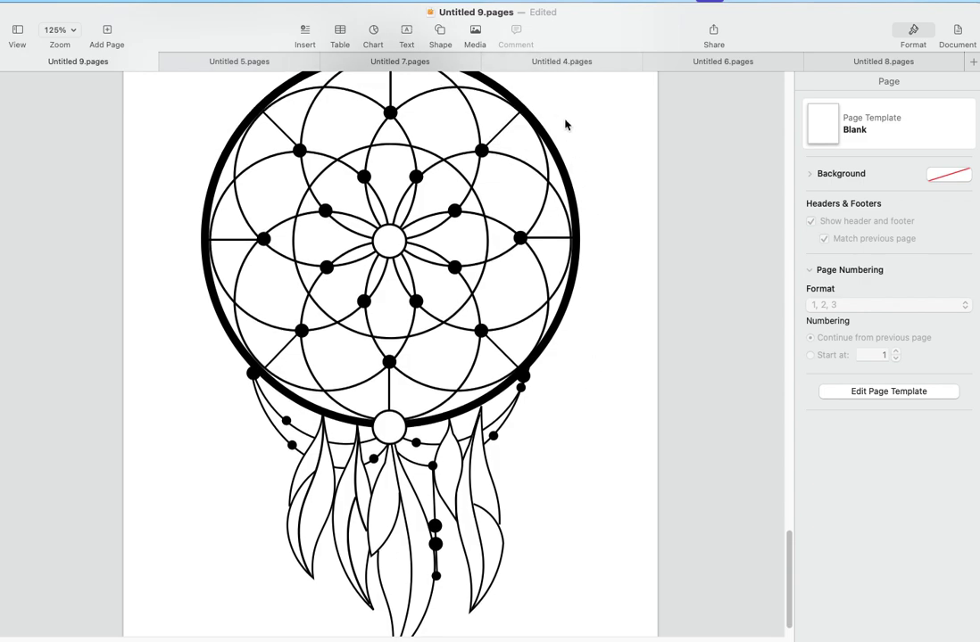
# - Insert a straight line and drag its ends so it stands nearly vertical right of the feathers
pyautogui.click(442, 34)
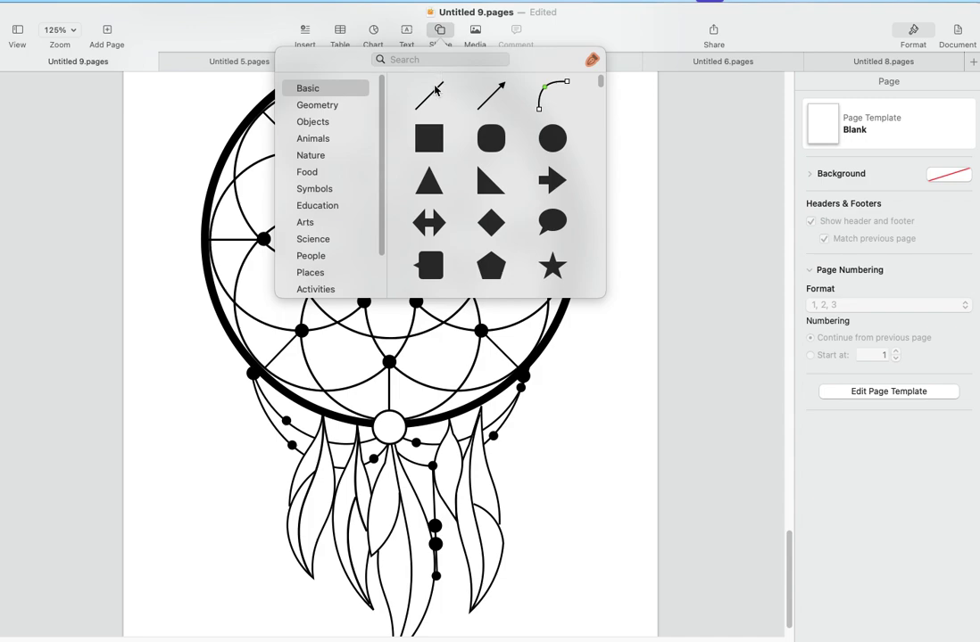
pyautogui.click(434, 89)
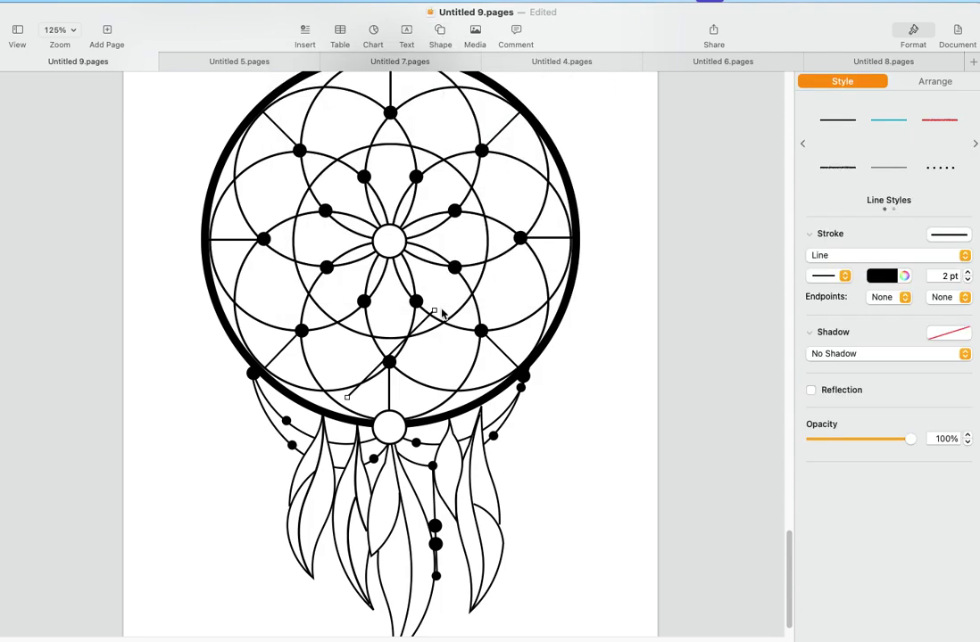
pyautogui.moveTo(434, 310); pyautogui.dragTo(573, 418)
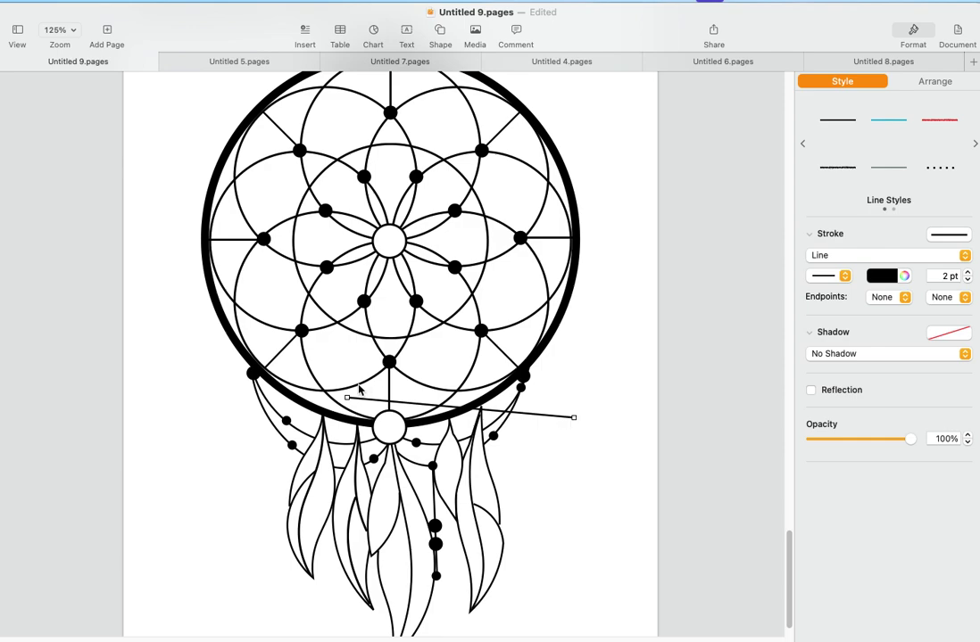
pyautogui.moveTo(346, 396); pyautogui.dragTo(551, 496)
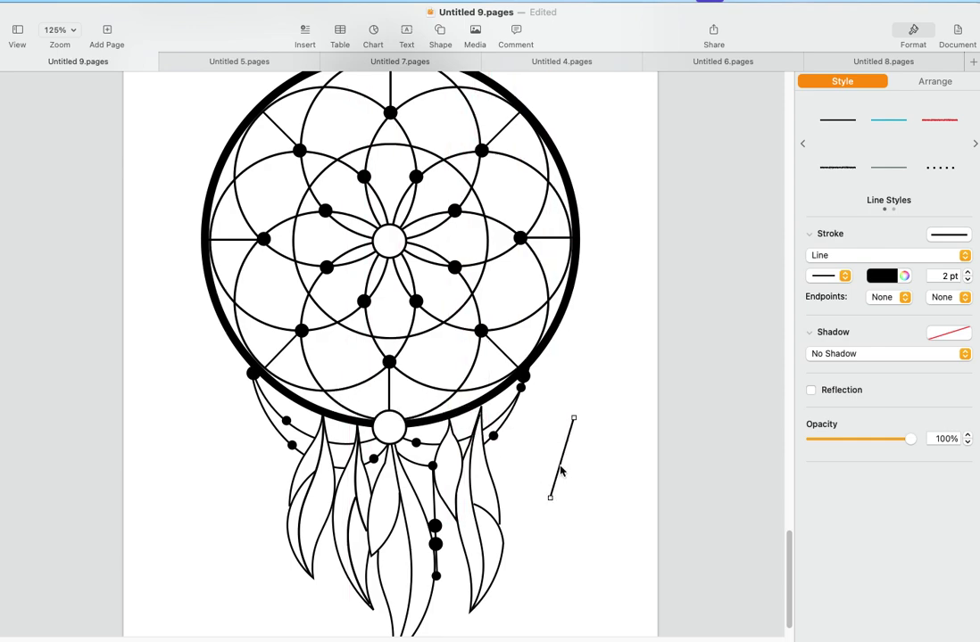
# - Make the line's points editable, then undo the trial bend to keep it straight
pyautogui.rightClick(559, 467)
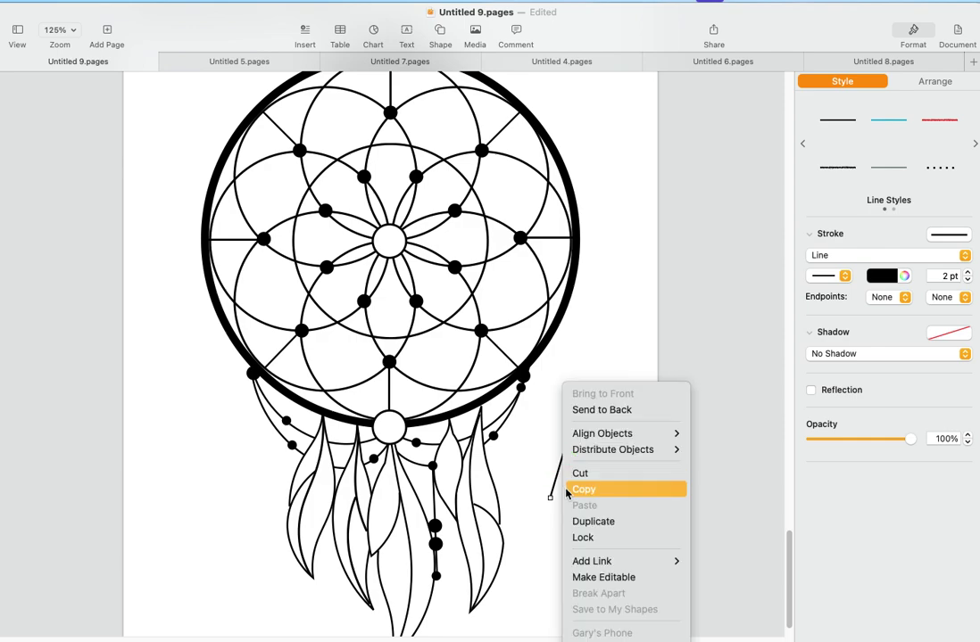
pyautogui.click(595, 578)
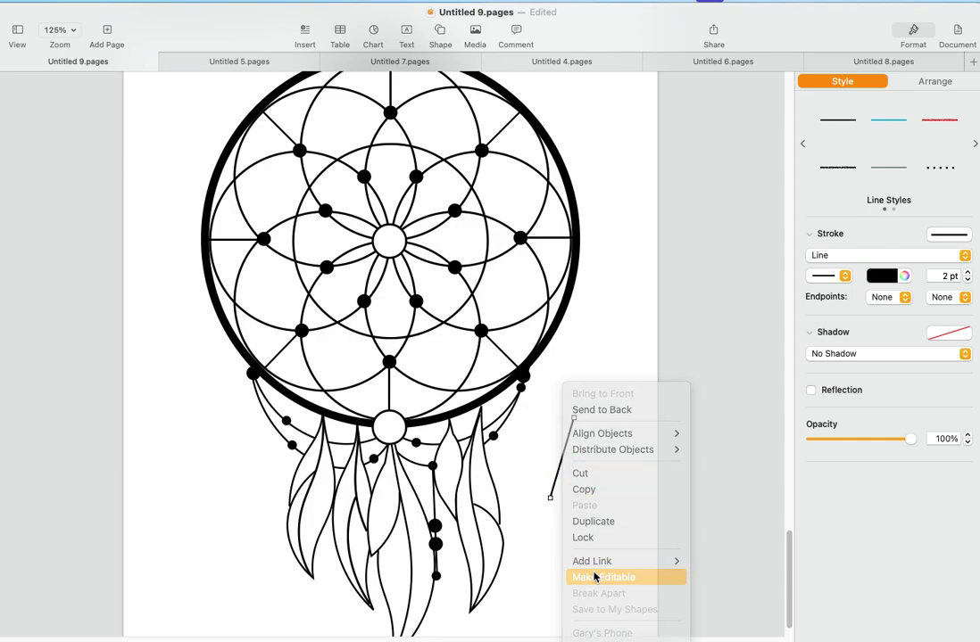
pyautogui.click(562, 459)
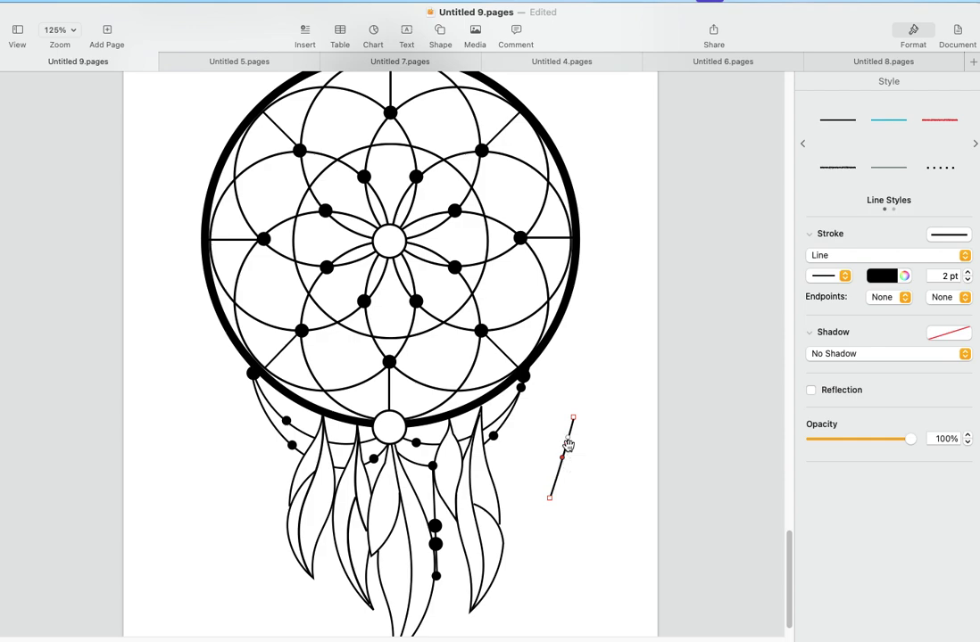
pyautogui.moveTo(568, 442); pyautogui.dragTo(500, 453)
pyautogui.hotkey('ctrl', 'z')
pyautogui.click(600, 451)
# - Move the line beside the feathers and drag its ends and a midpoint into a curve
pyautogui.moveTo(560, 449); pyautogui.dragTo(446, 460)
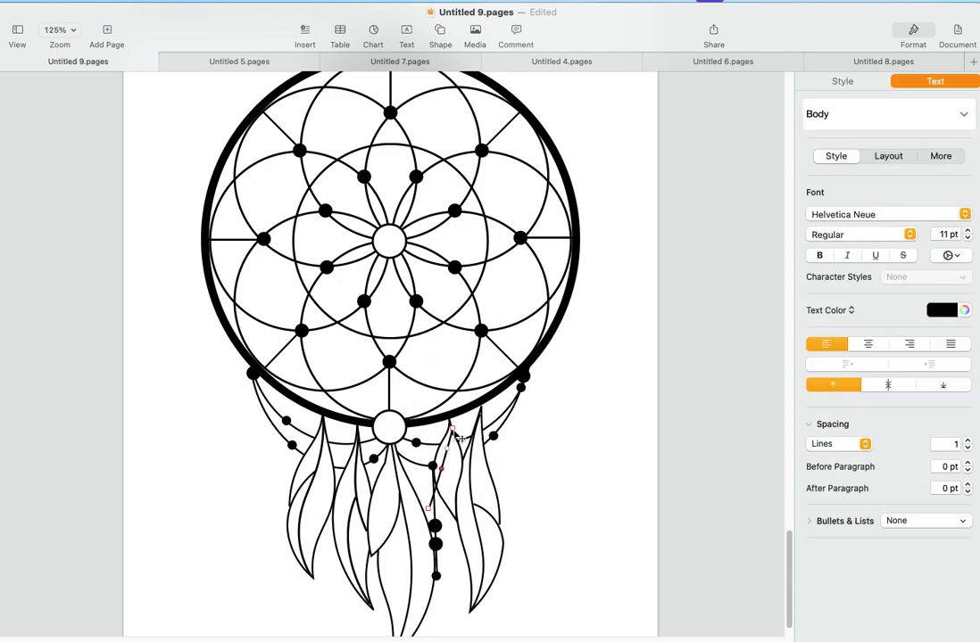
pyautogui.click(449, 428)
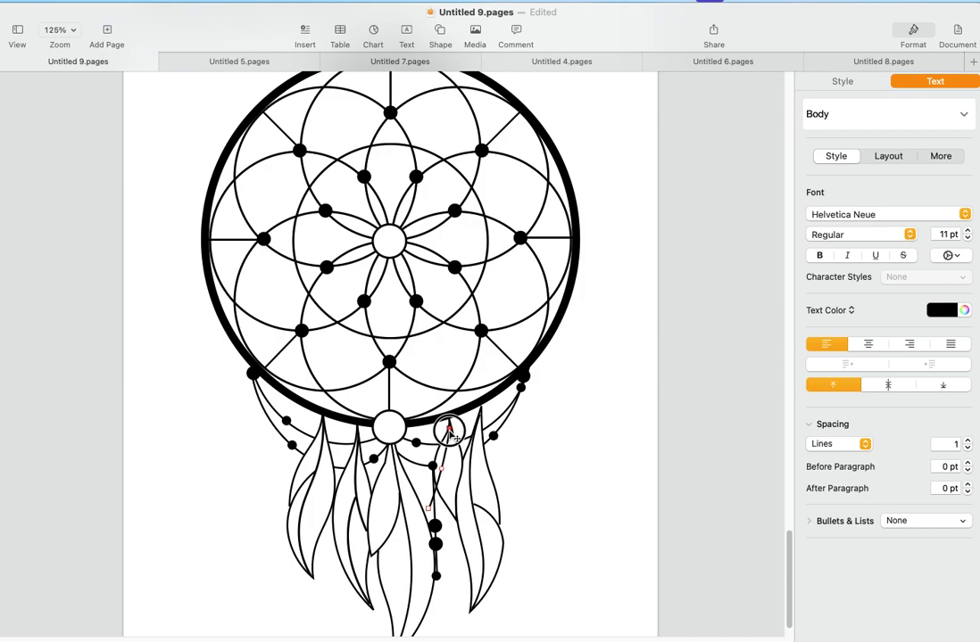
pyautogui.moveTo(449, 432); pyautogui.dragTo(451, 432)
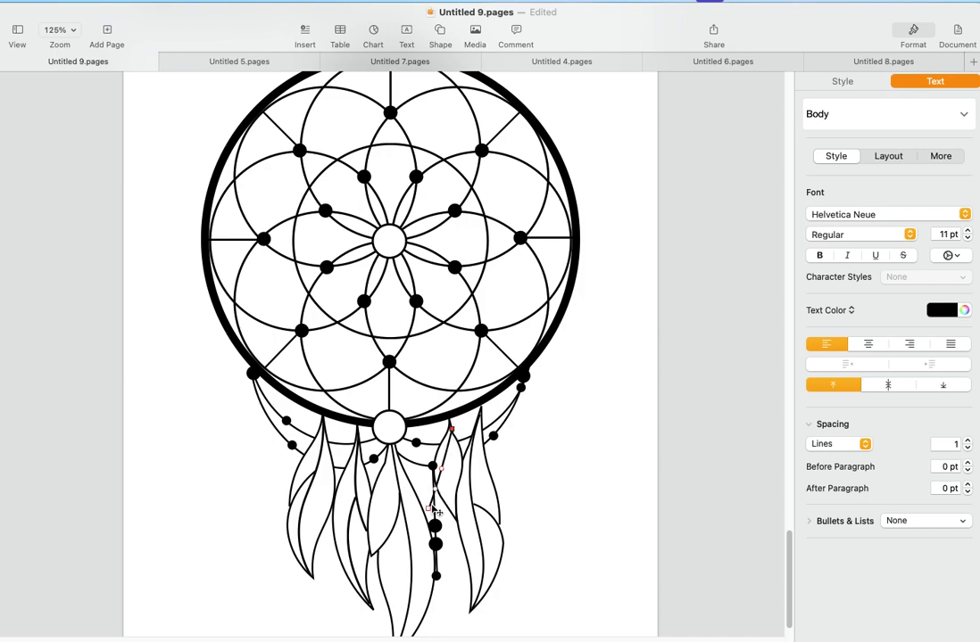
pyautogui.moveTo(429, 511); pyautogui.dragTo(451, 430)
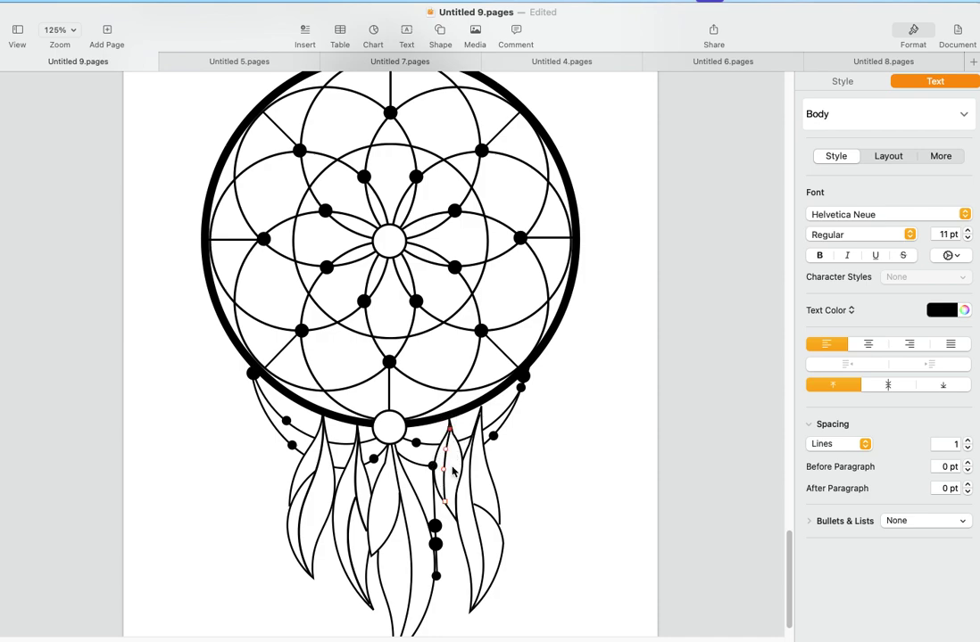
pyautogui.moveTo(449, 507); pyautogui.dragTo(455, 515)
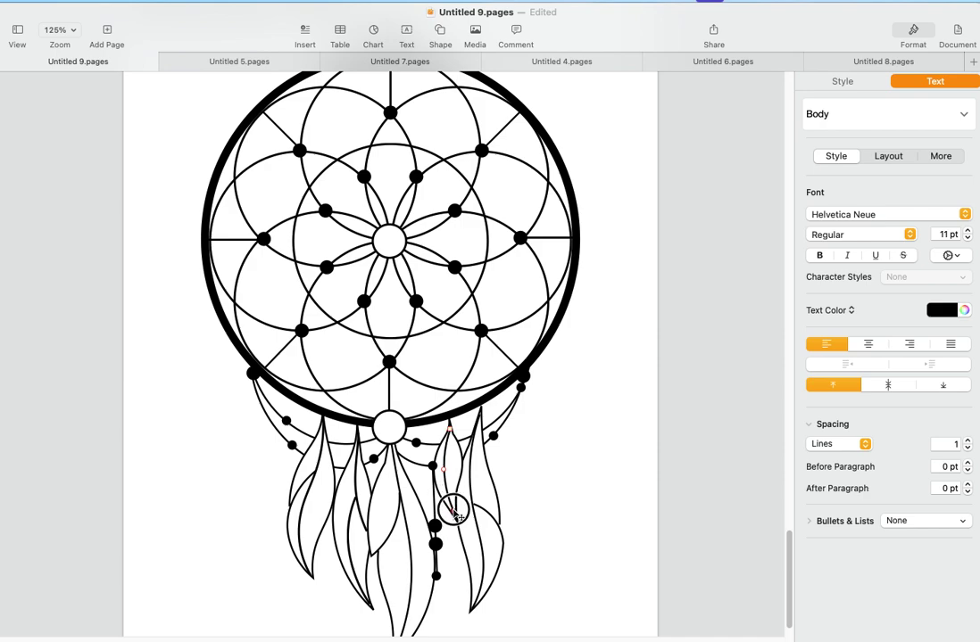
pyautogui.moveTo(456, 515); pyautogui.dragTo(454, 512)
pyautogui.click(61, 30)
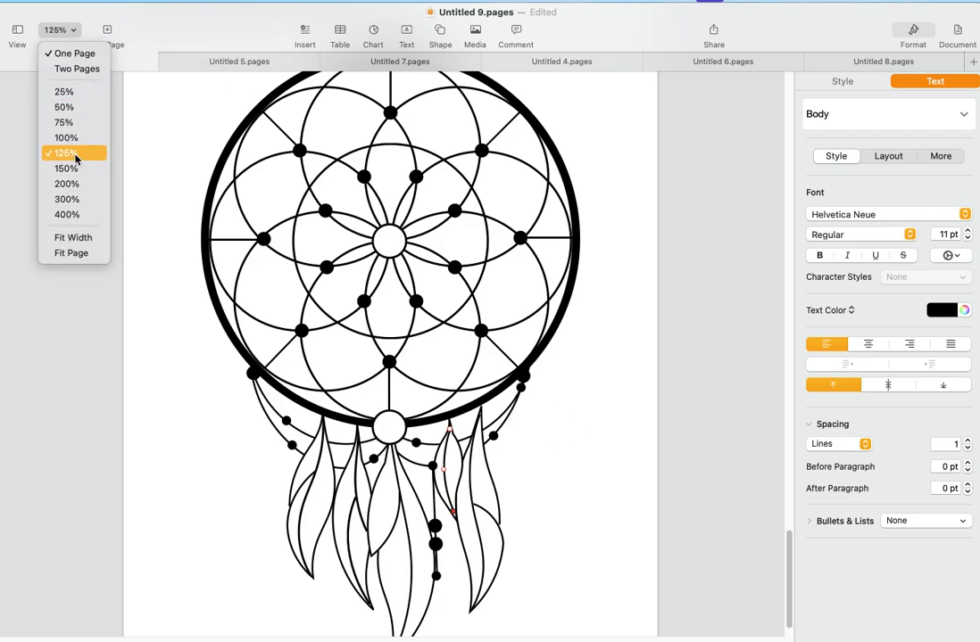
# - At 200% zoom, pull a point on the right feather's outline slightly down and right
pyautogui.click(78, 184)
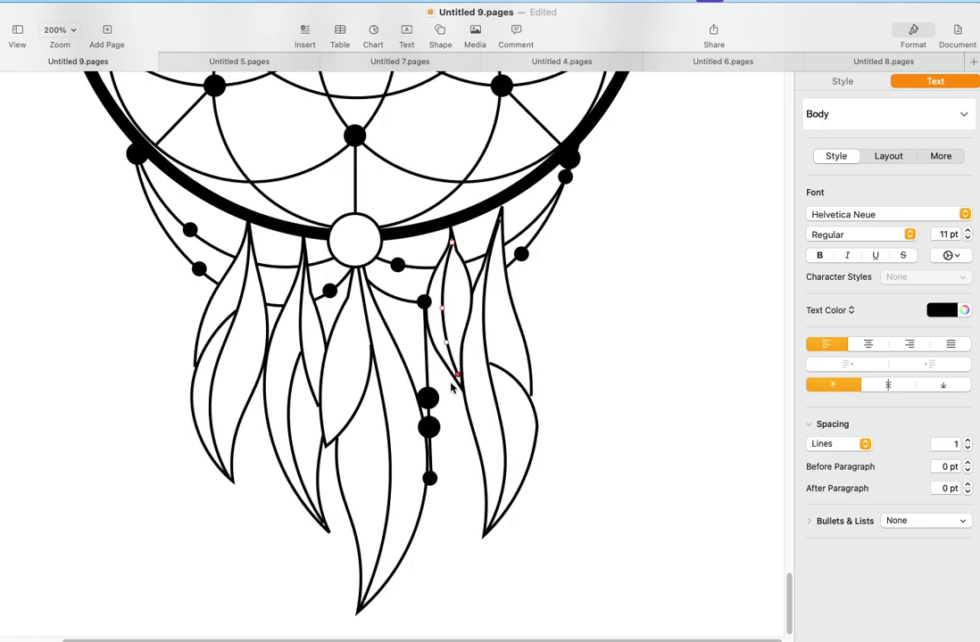
pyautogui.doubleClick(459, 377)
pyautogui.moveTo(459, 376); pyautogui.dragTo(462, 385)
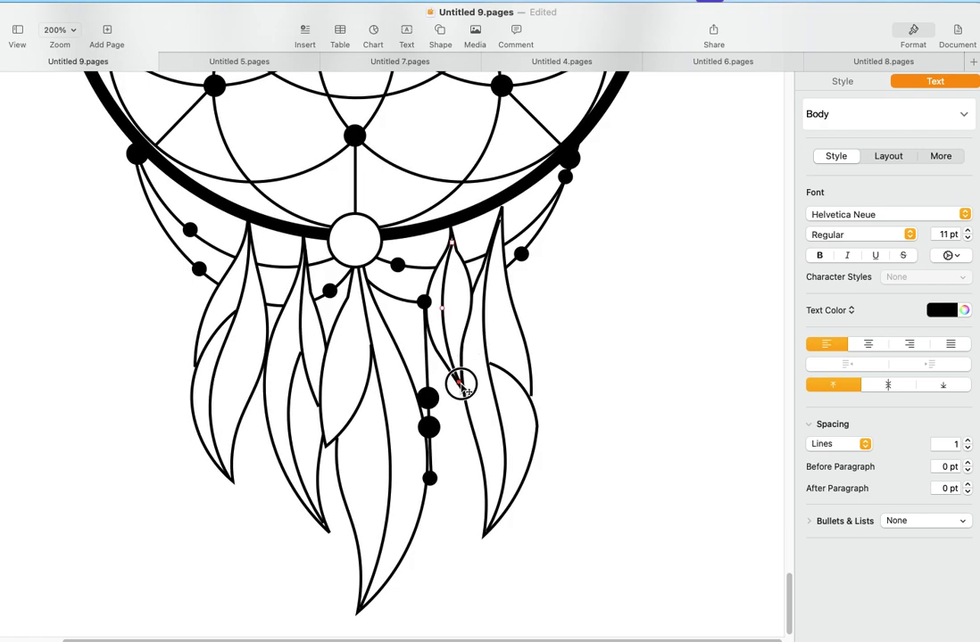
pyautogui.click(453, 248)
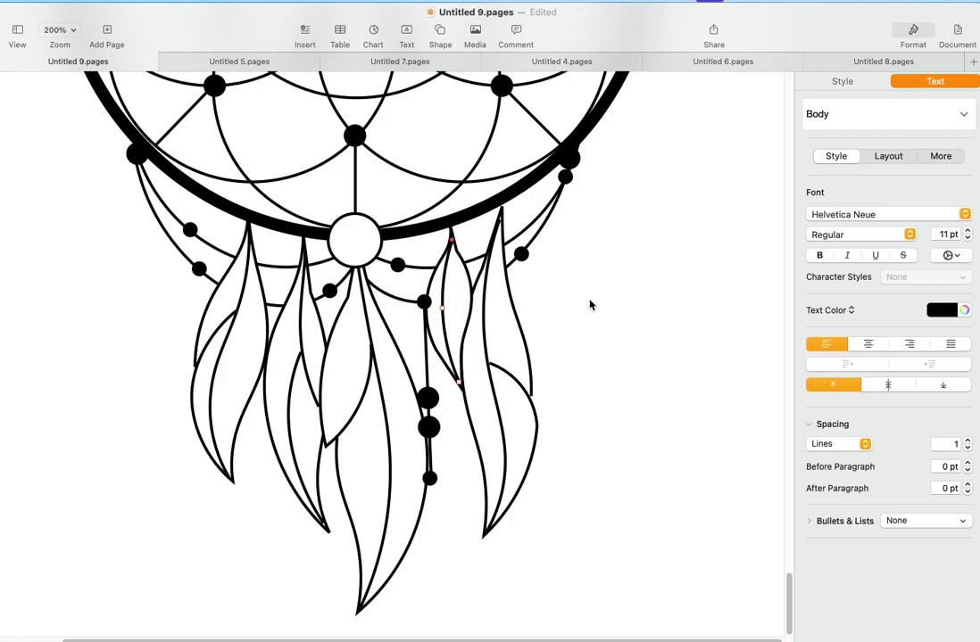
pyautogui.click(511, 375)
pyautogui.doubleClick(510, 375)
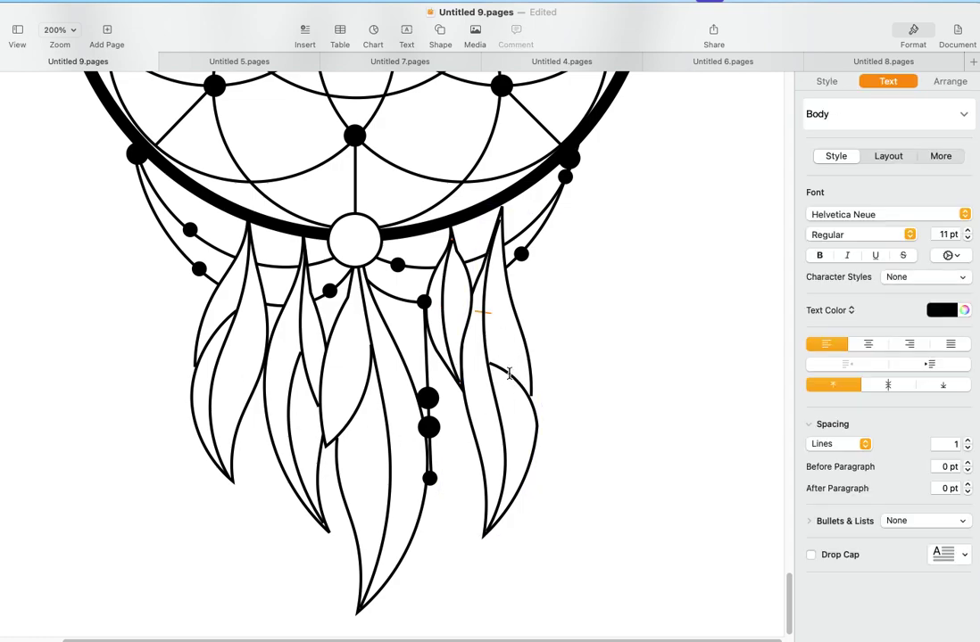
pyautogui.click(623, 373)
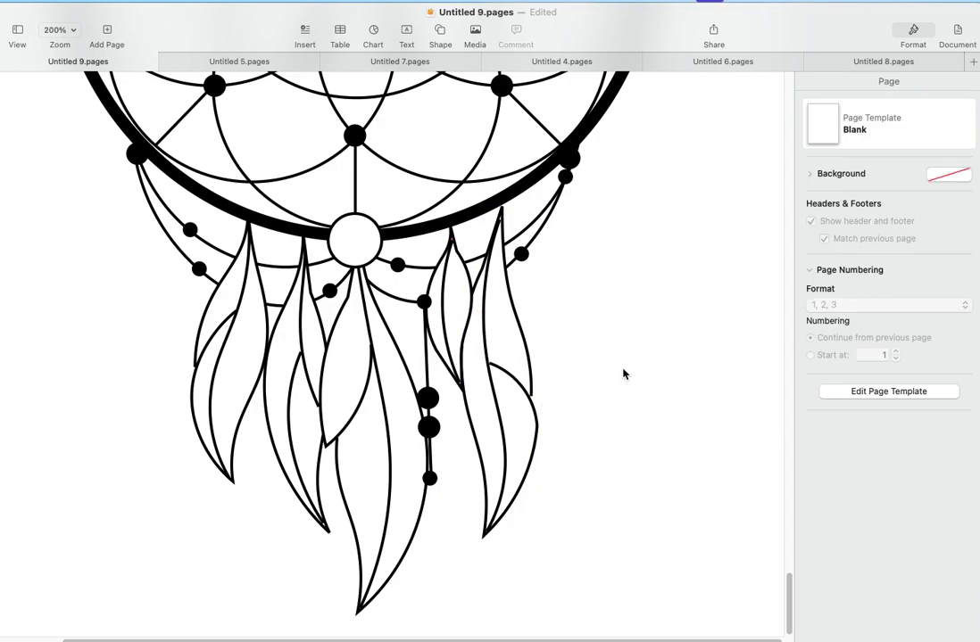
# - Adjust the right feather's inner curve points, then select the middle feather's top point
pyautogui.doubleClick(516, 382)
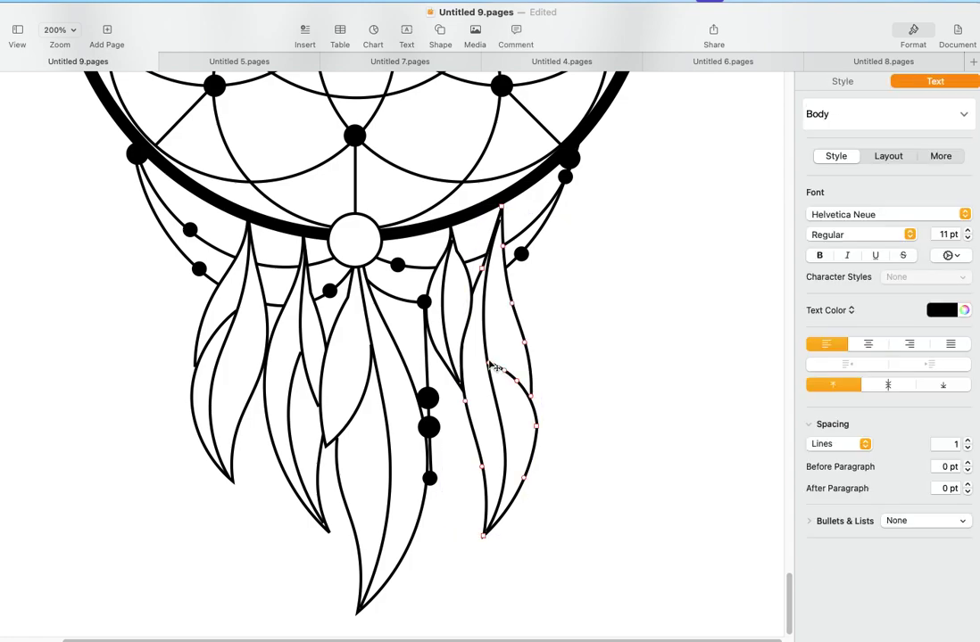
pyautogui.click(490, 364)
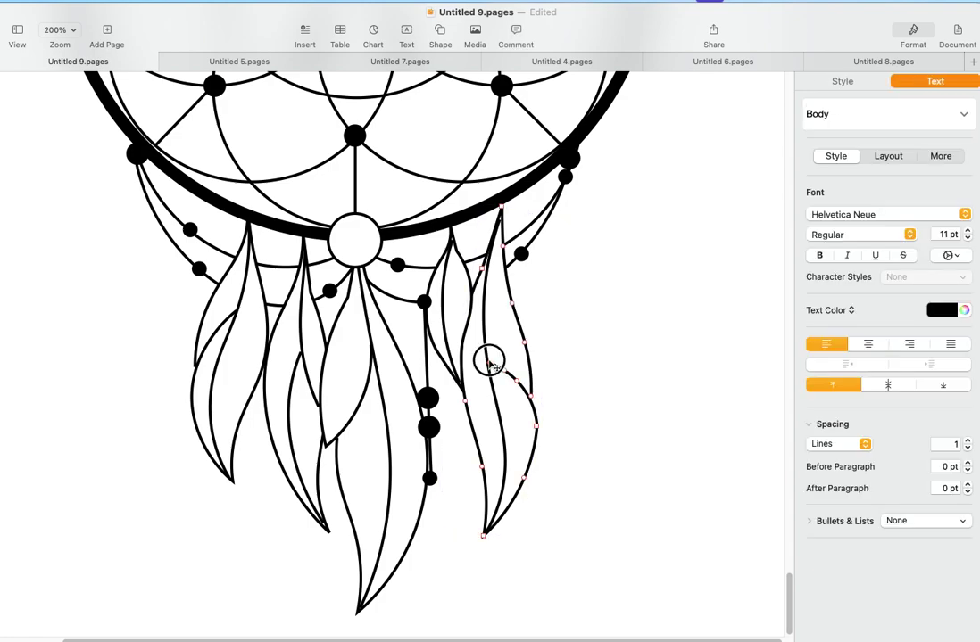
pyautogui.click(531, 398)
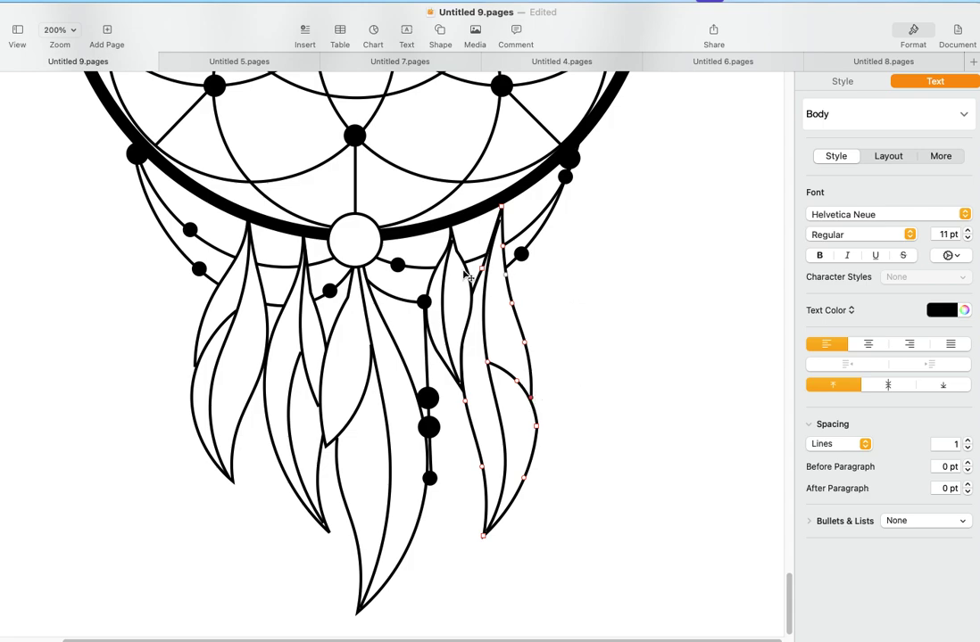
pyautogui.click(343, 308)
pyautogui.doubleClick(345, 305)
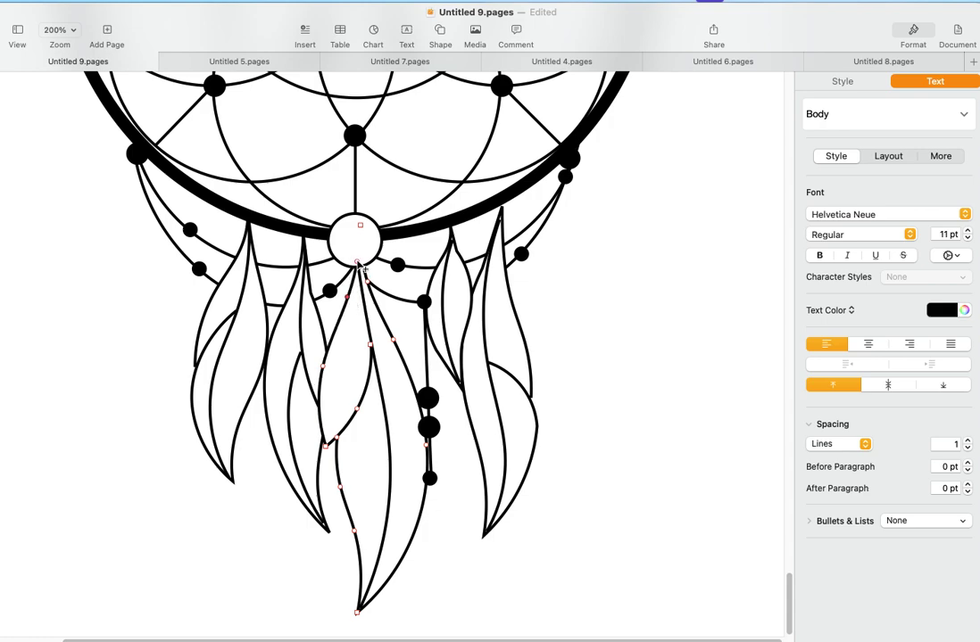
pyautogui.click(356, 264)
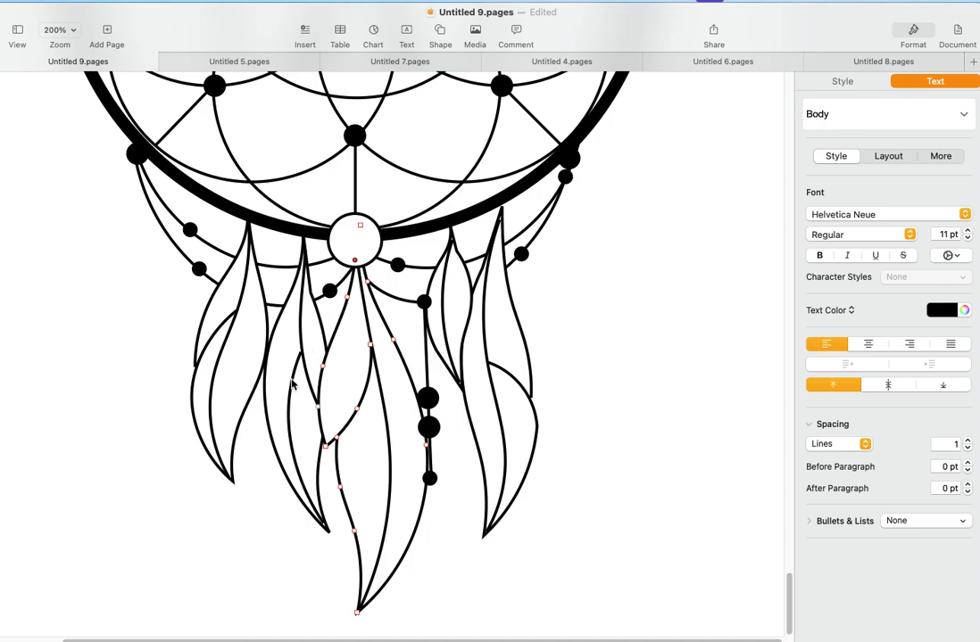
# - Add a new point to the curve of the feather left of centre
pyautogui.click(255, 330)
pyautogui.click(264, 330)
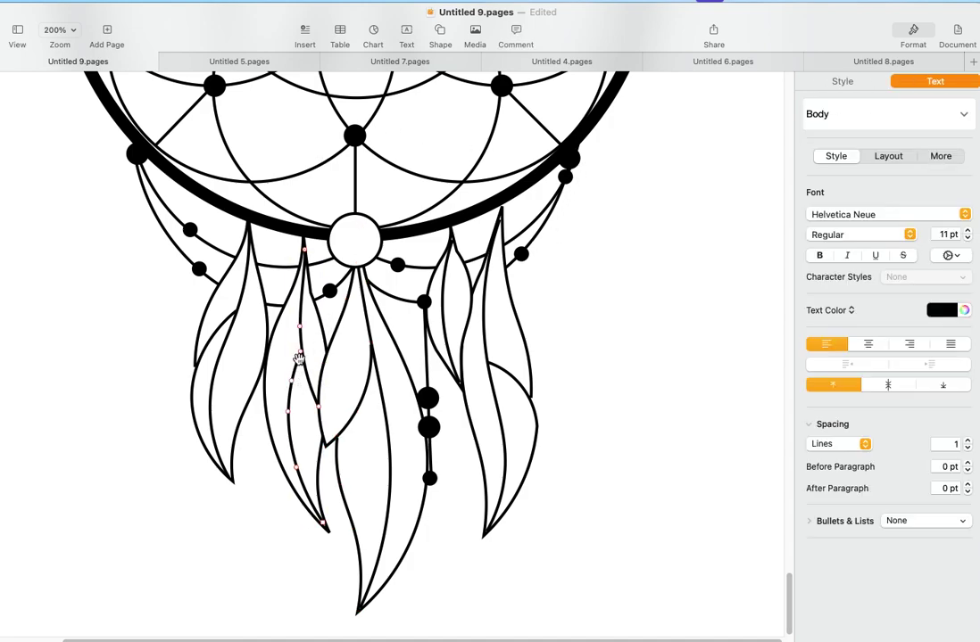
pyautogui.click(302, 351)
pyautogui.click(313, 290)
pyautogui.click(312, 297)
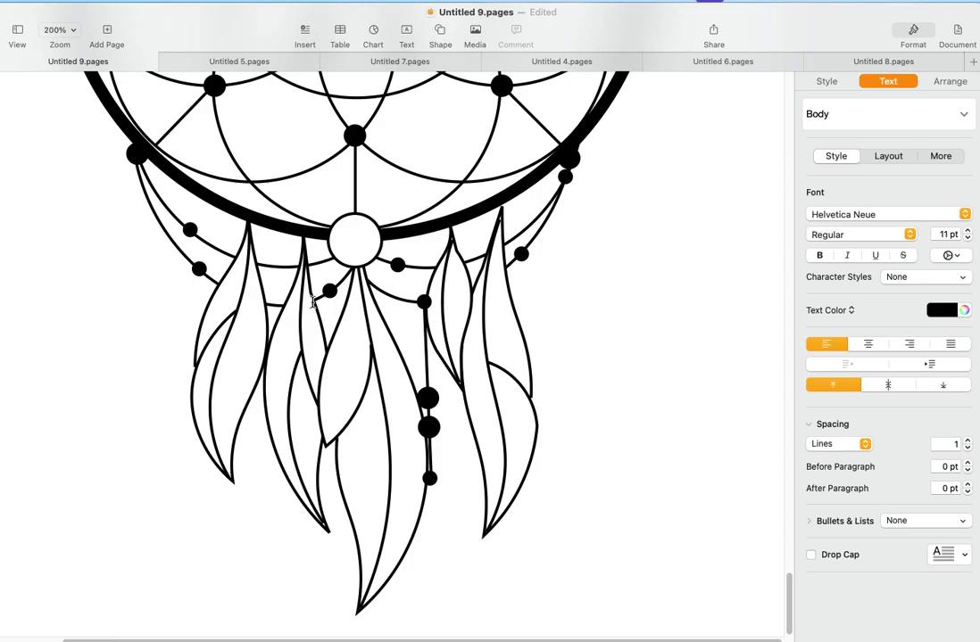
# - Select the text box lying over the feathers
pyautogui.click(154, 327)
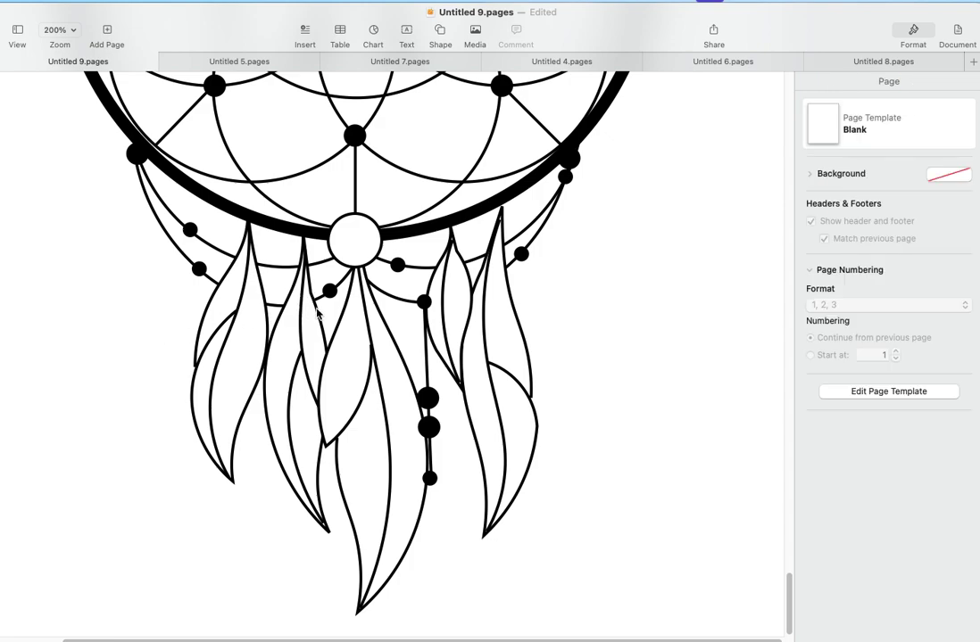
pyautogui.click(319, 317)
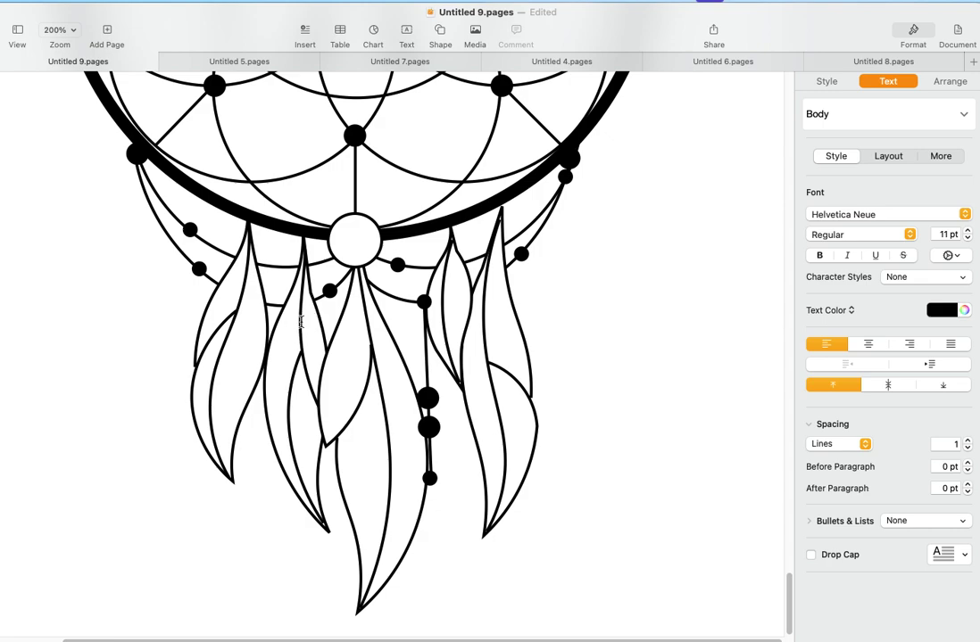
pyautogui.click(634, 332)
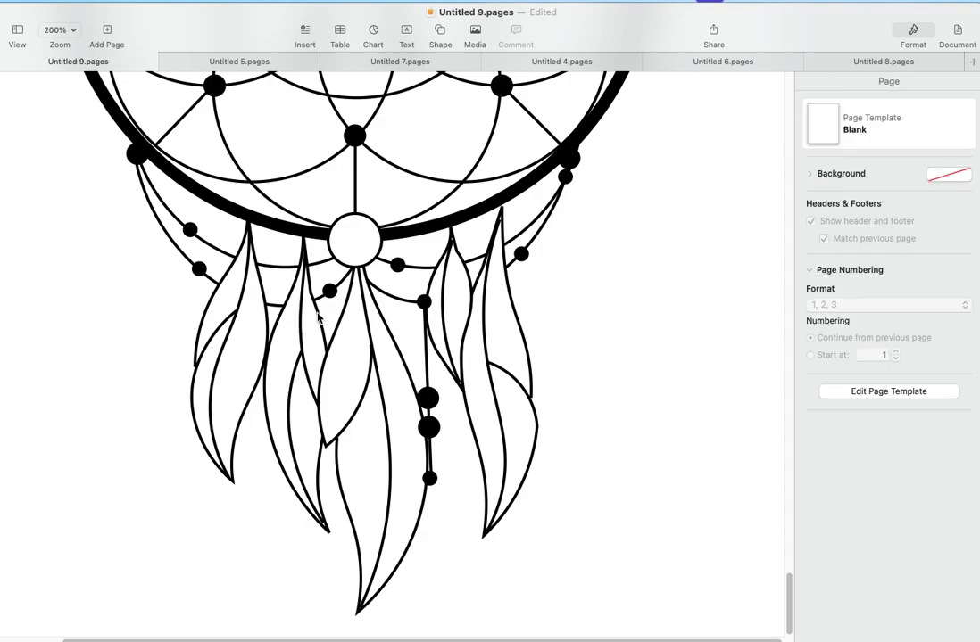
pyautogui.click(319, 316)
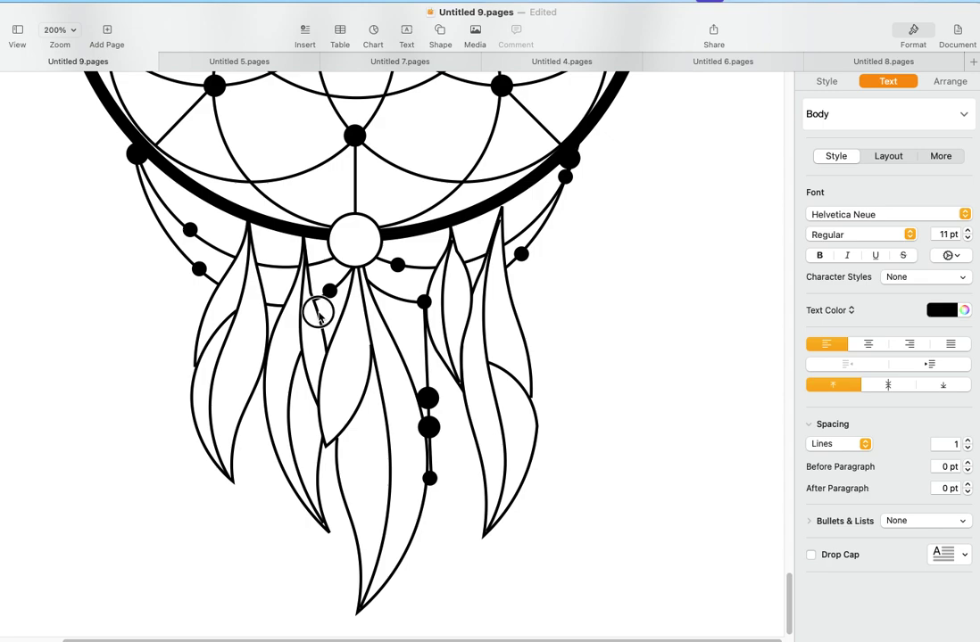
pyautogui.click(641, 308)
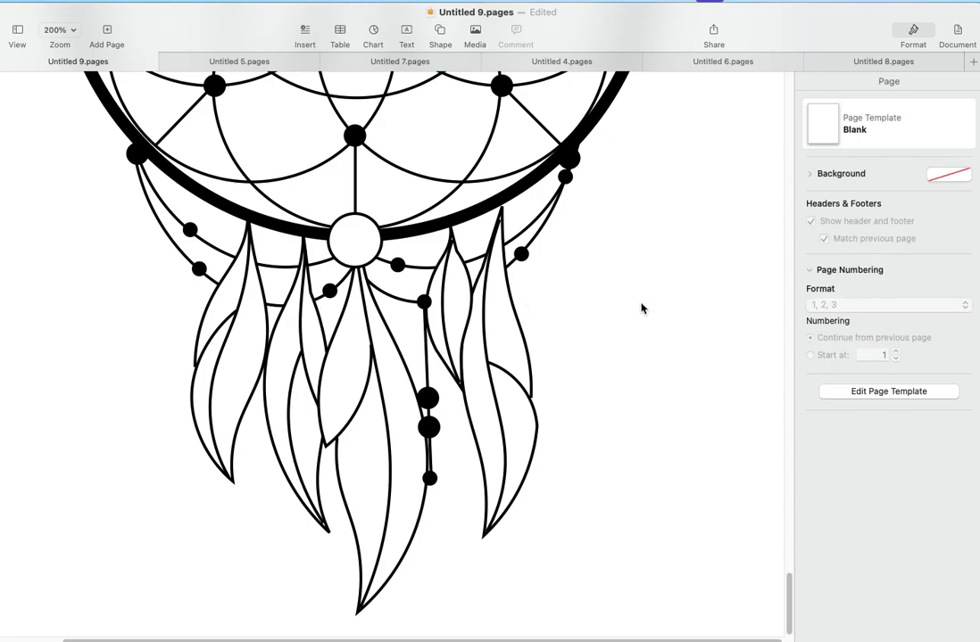
pyautogui.click(318, 317)
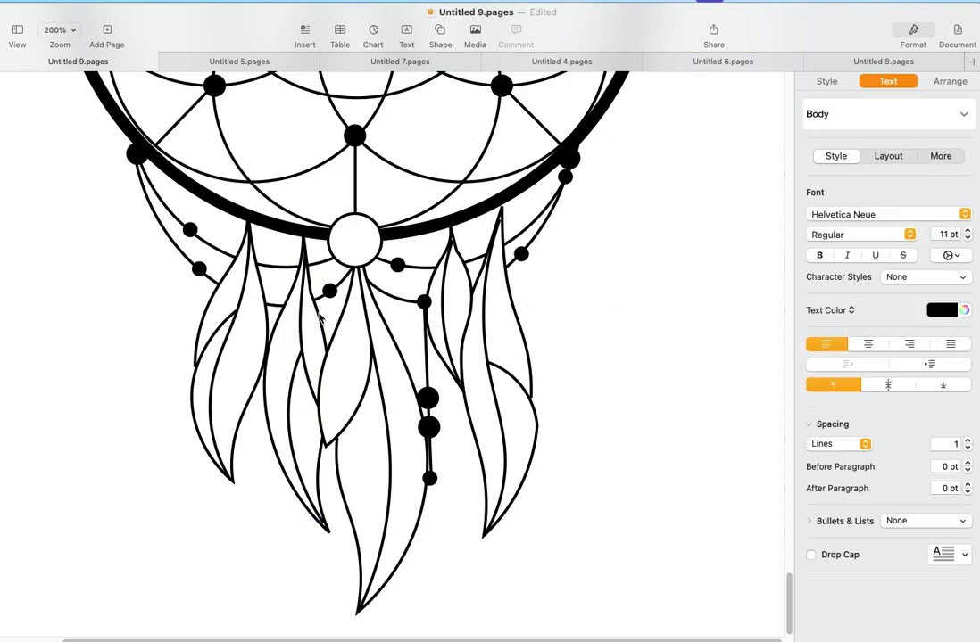
pyautogui.click(737, 296)
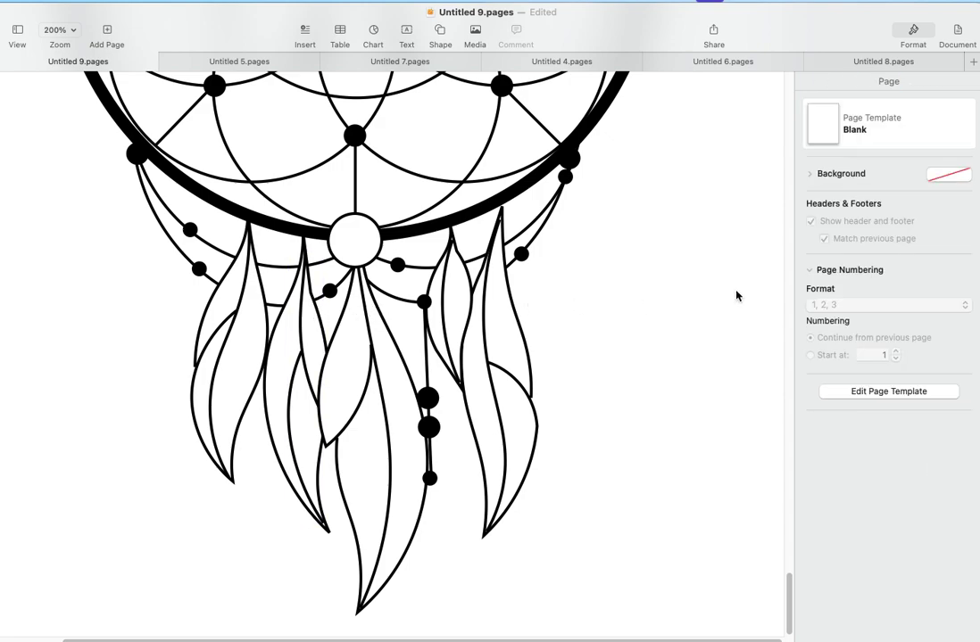
pyautogui.click(319, 321)
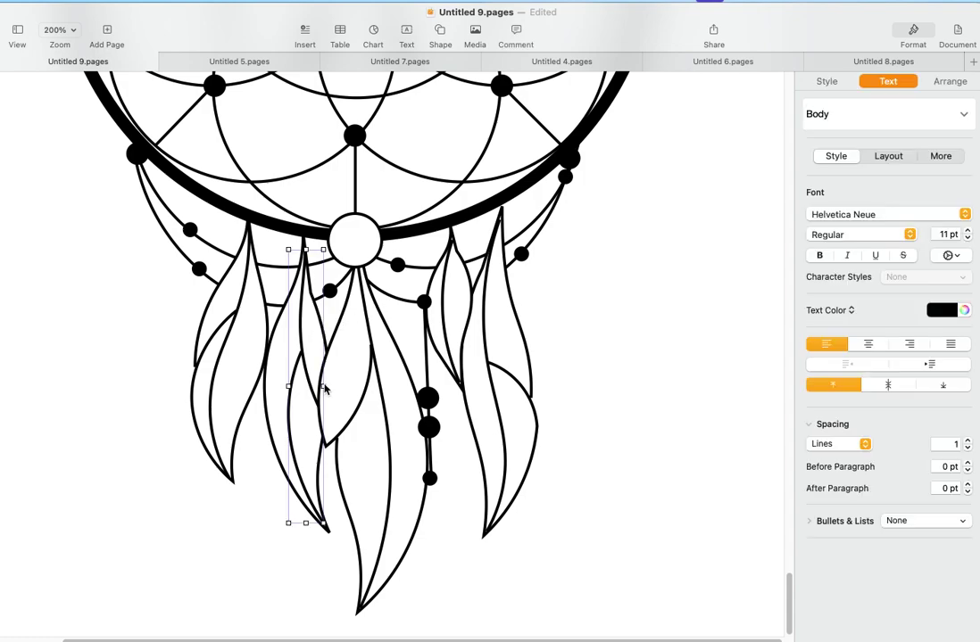
# - Nudge the text box on the feathers and open the feather beneath it for point editing
pyautogui.moveTo(323, 385); pyautogui.dragTo(322, 387)
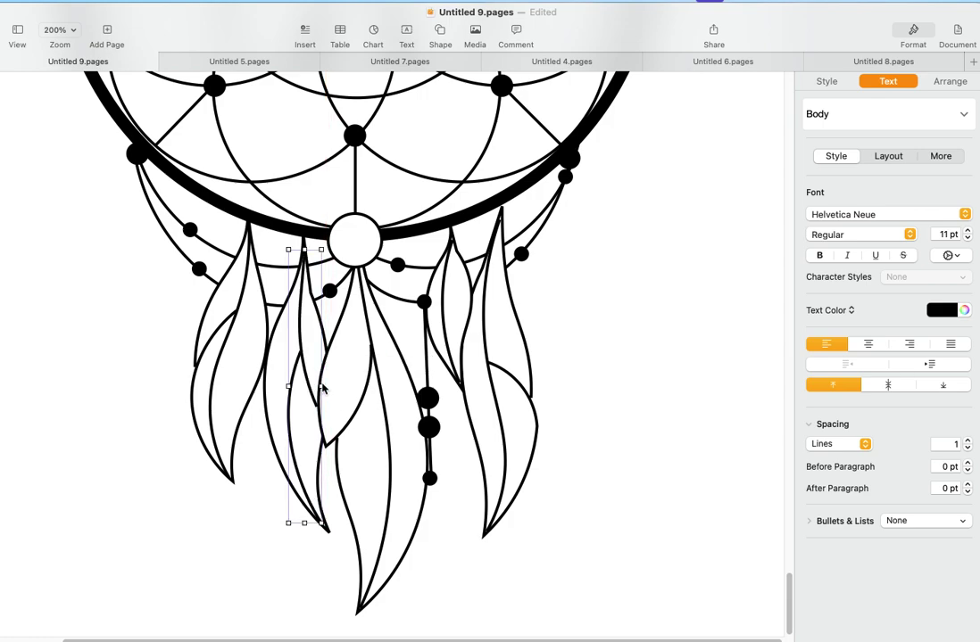
pyautogui.click(303, 237)
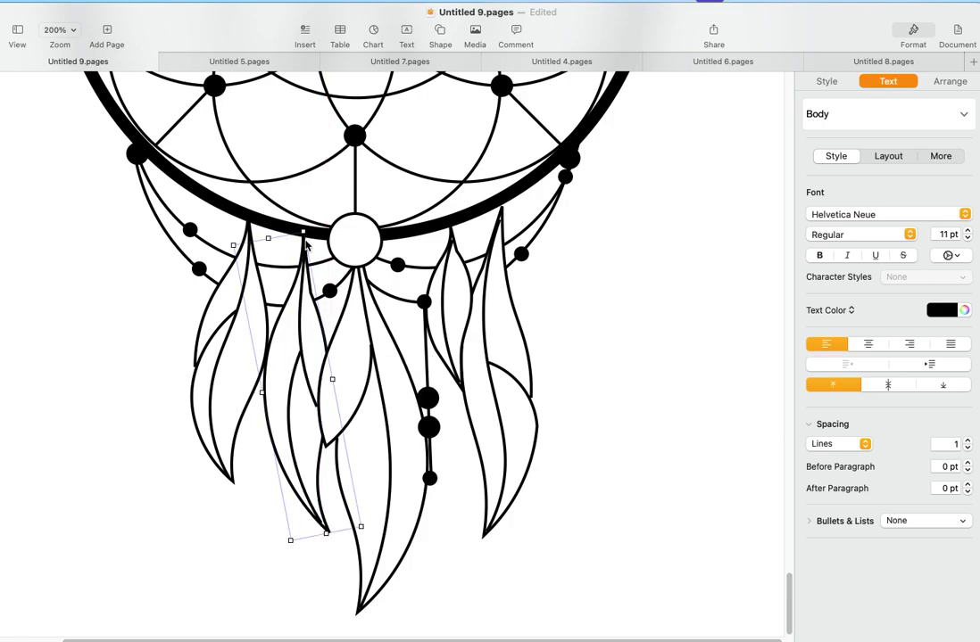
pyautogui.doubleClick(305, 237)
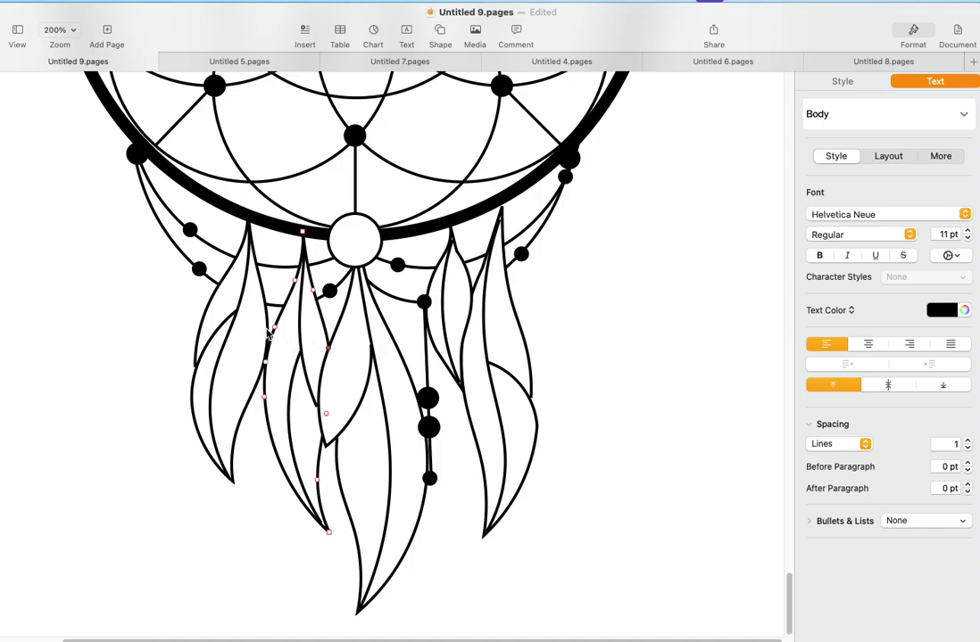
# - Adjust a point on the far-left feather and select the left feather's bottom tip point
pyautogui.click(198, 342)
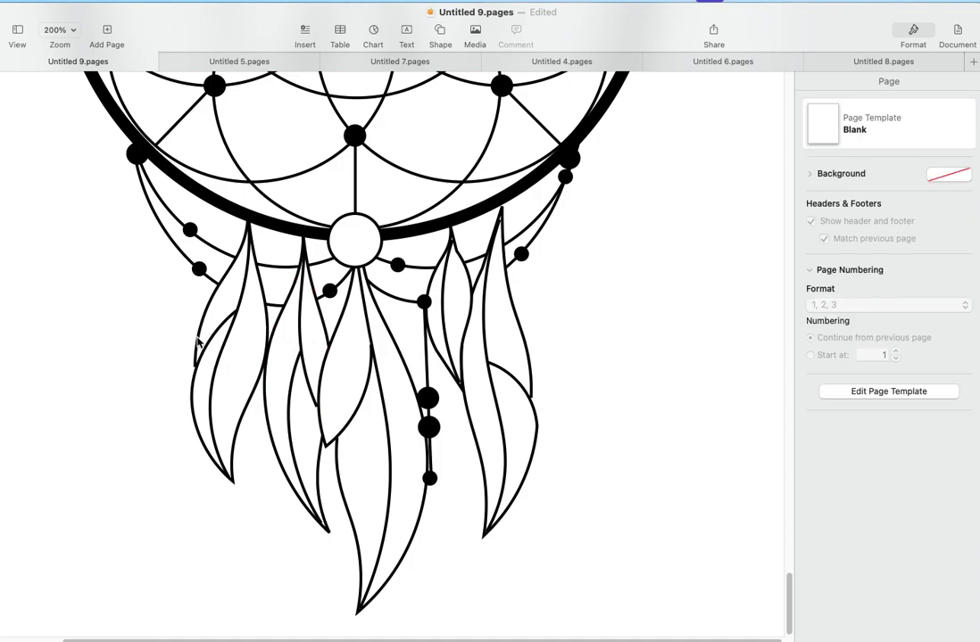
pyautogui.click(198, 342)
pyautogui.click(198, 343)
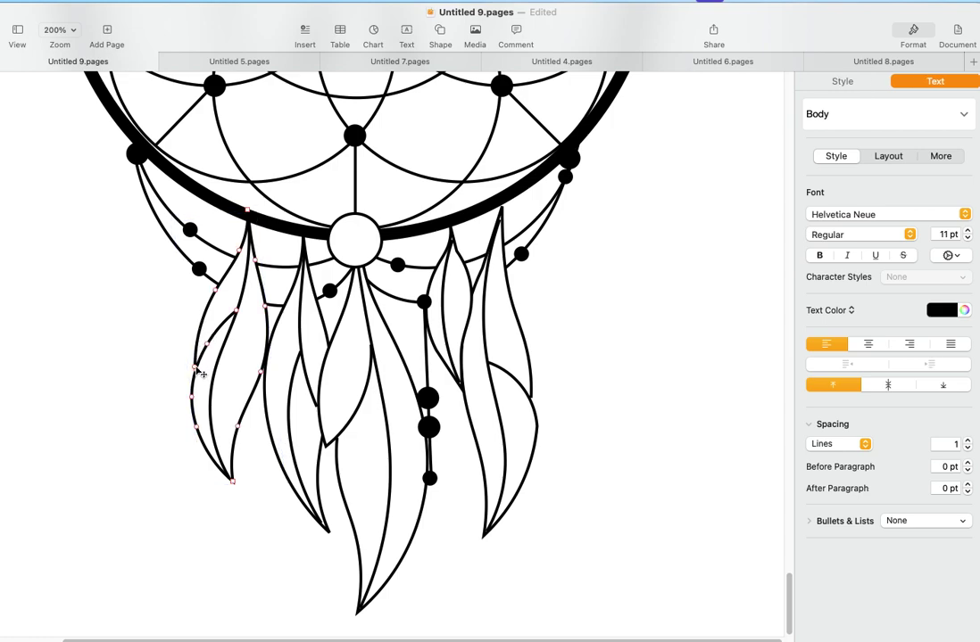
pyautogui.click(197, 368)
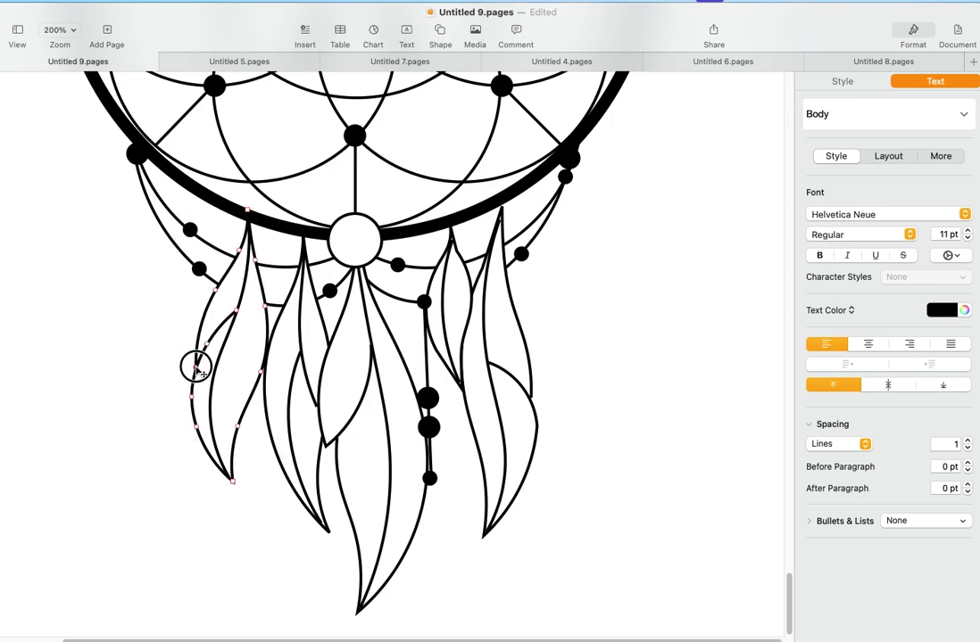
pyautogui.click(307, 500)
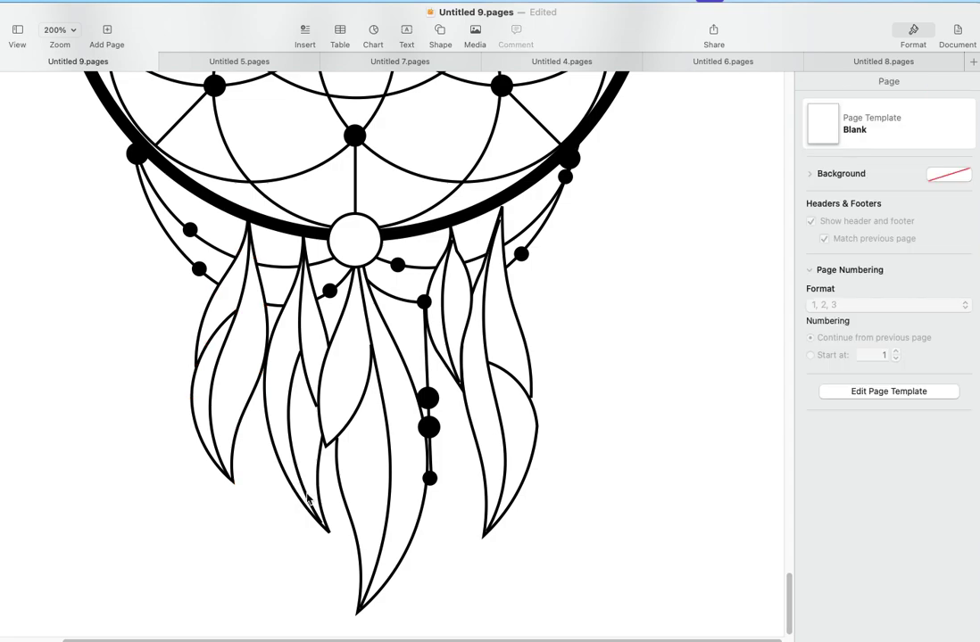
pyautogui.click(307, 499)
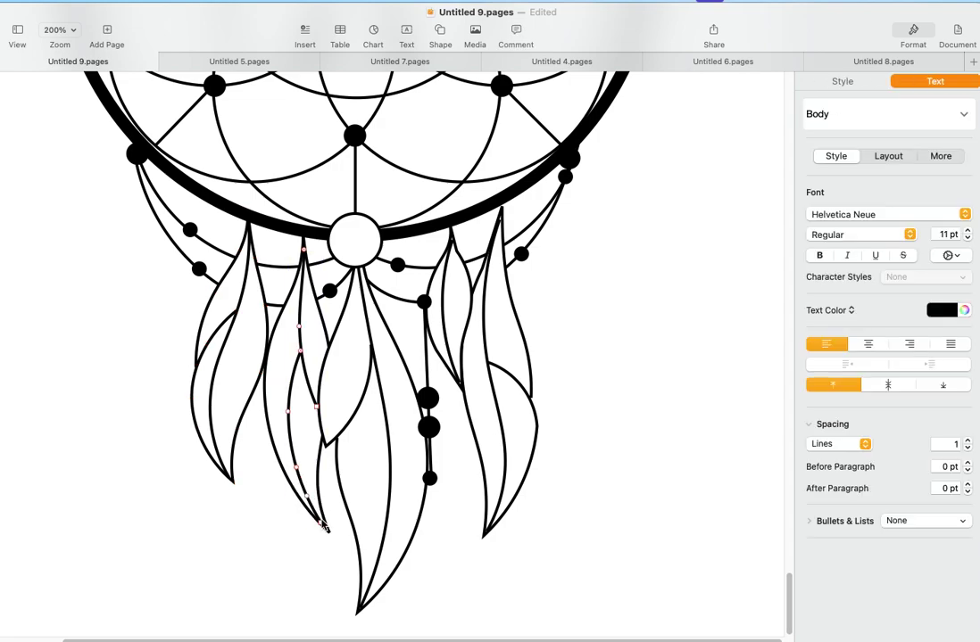
pyautogui.click(322, 524)
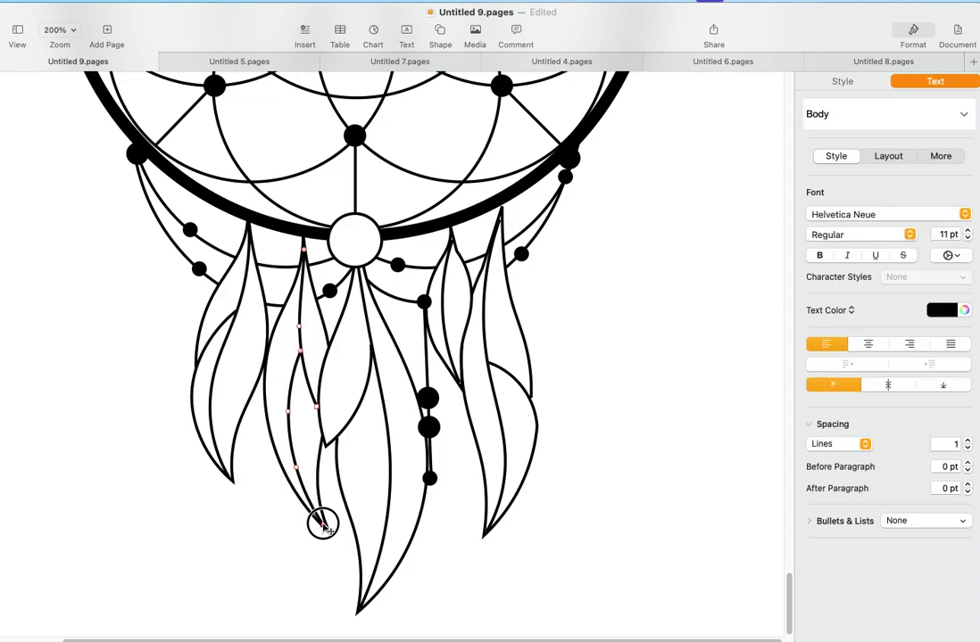
# - Align the upper-left, left and right web circles using the red guides
pyautogui.scroll(5, 589, 523)
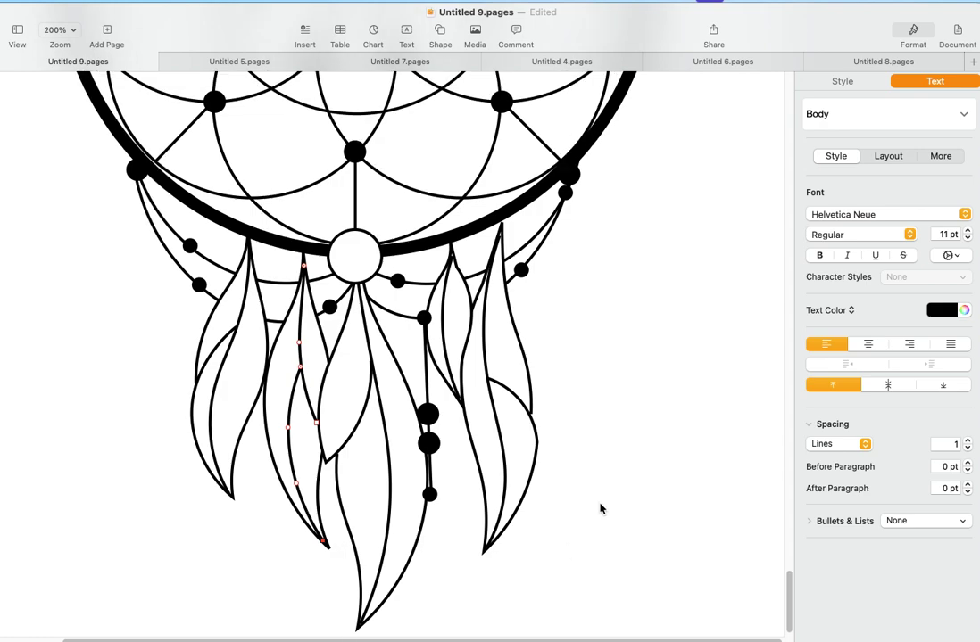
pyautogui.scroll(1, 620, 502)
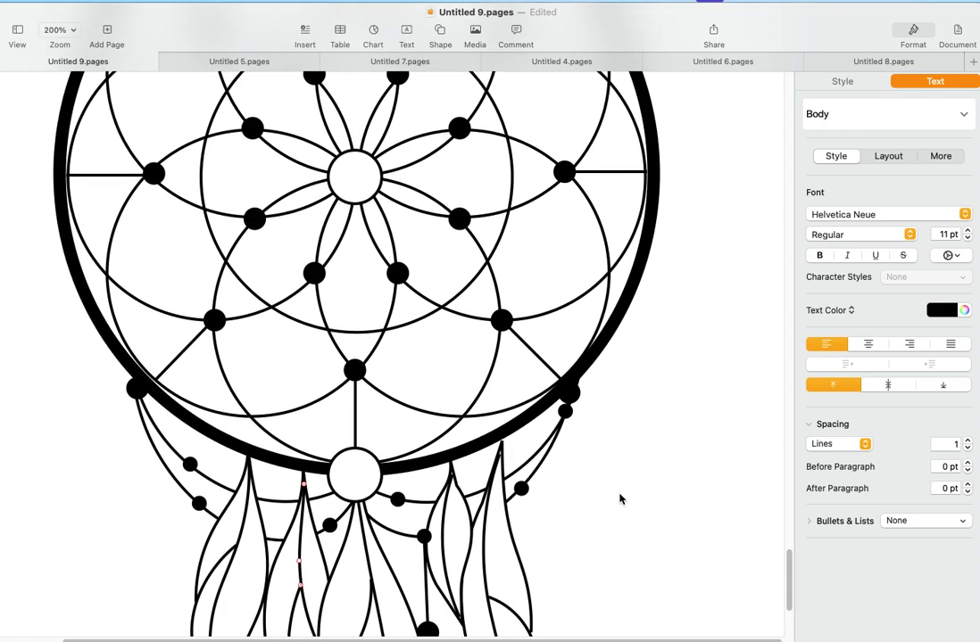
pyautogui.scroll(4, 623, 496)
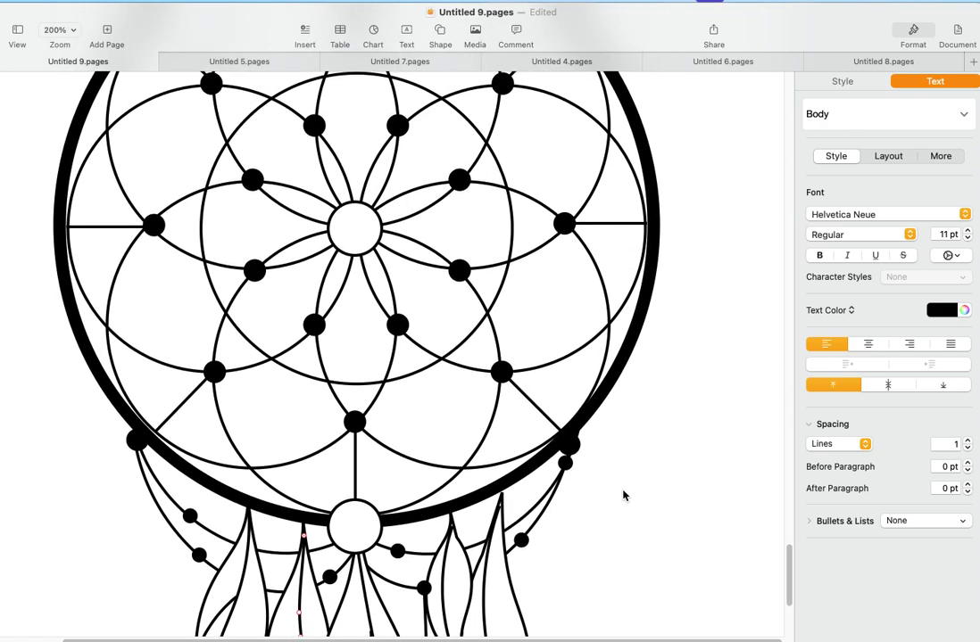
pyautogui.scroll(3, 623, 496)
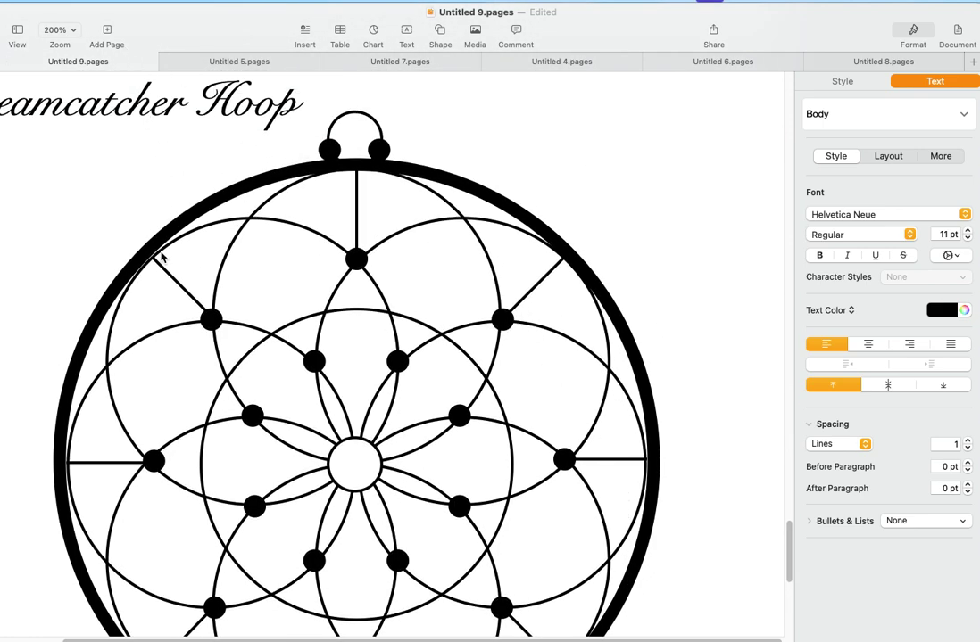
pyautogui.click(161, 254)
pyautogui.moveTo(161, 254); pyautogui.dragTo(160, 250)
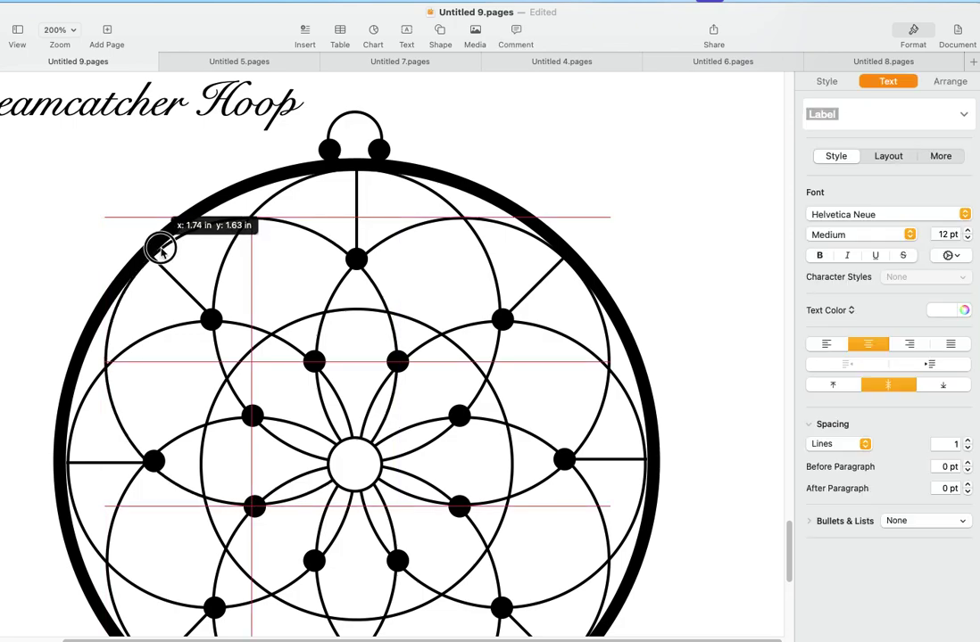
pyautogui.moveTo(162, 249); pyautogui.dragTo(160, 253)
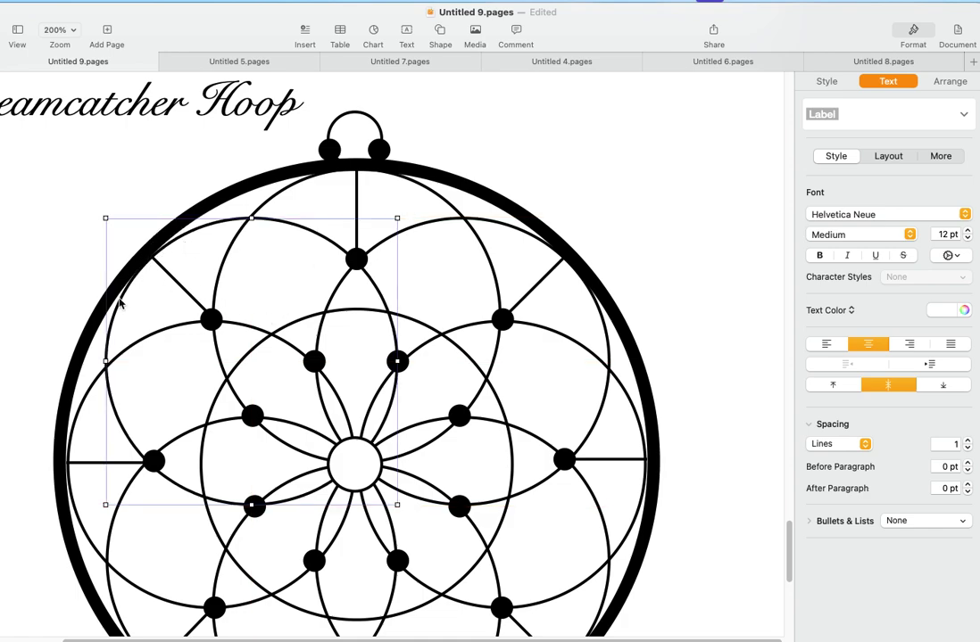
pyautogui.scroll(-3, 50, 286)
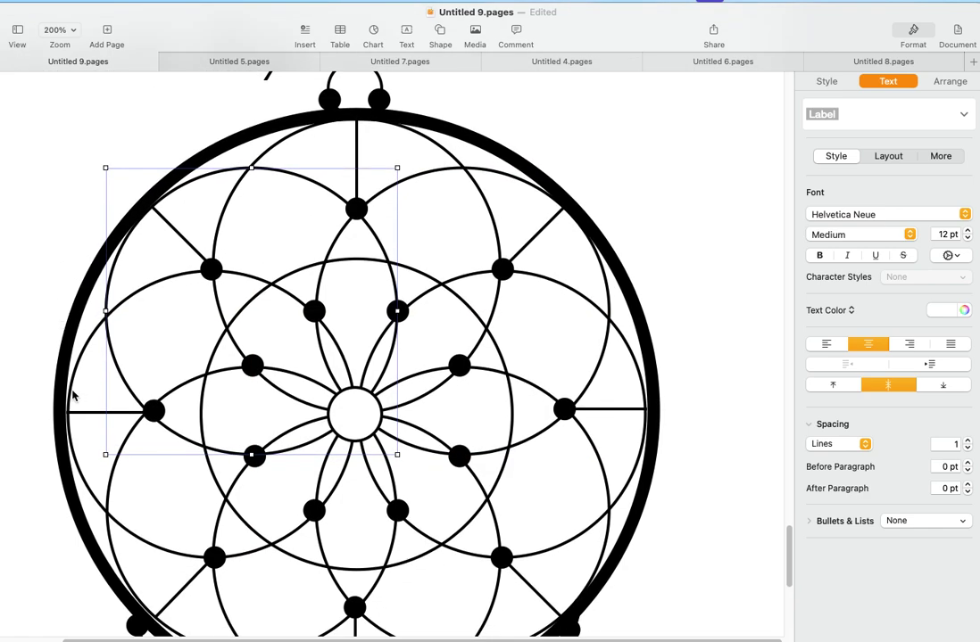
pyautogui.moveTo(72, 393); pyautogui.dragTo(72, 394)
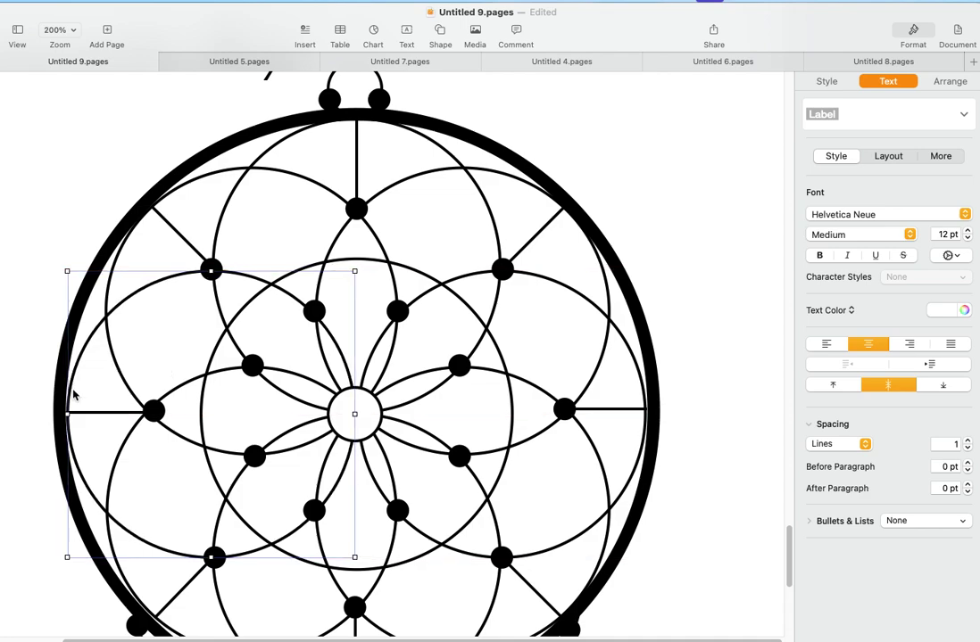
pyautogui.click(648, 424)
pyautogui.moveTo(644, 423); pyautogui.dragTo(648, 430)
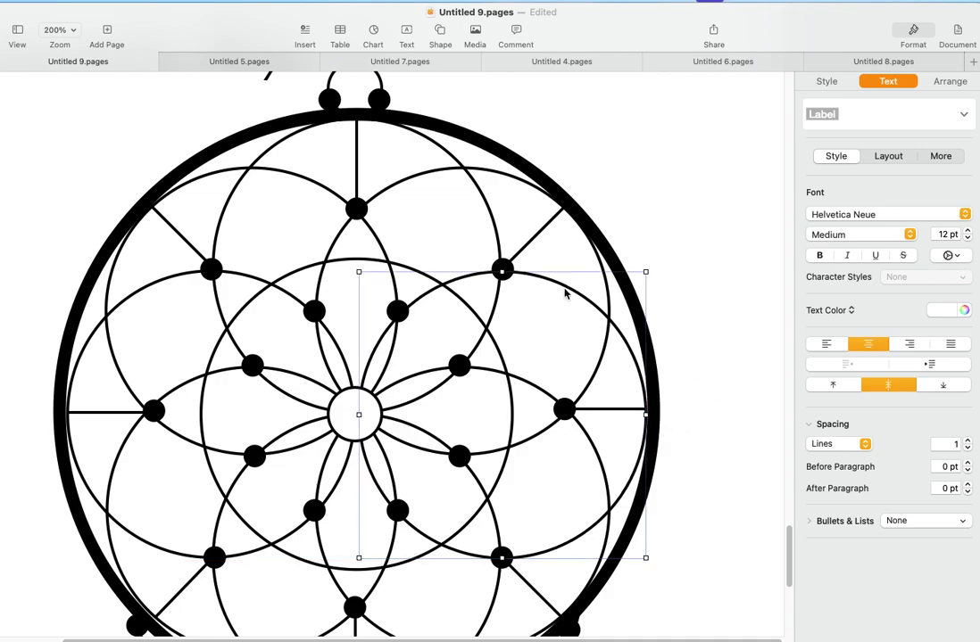
# - Align the lower-left web circle and move the left and right bead dots onto the spokes
pyautogui.scroll(-5, 727, 392)
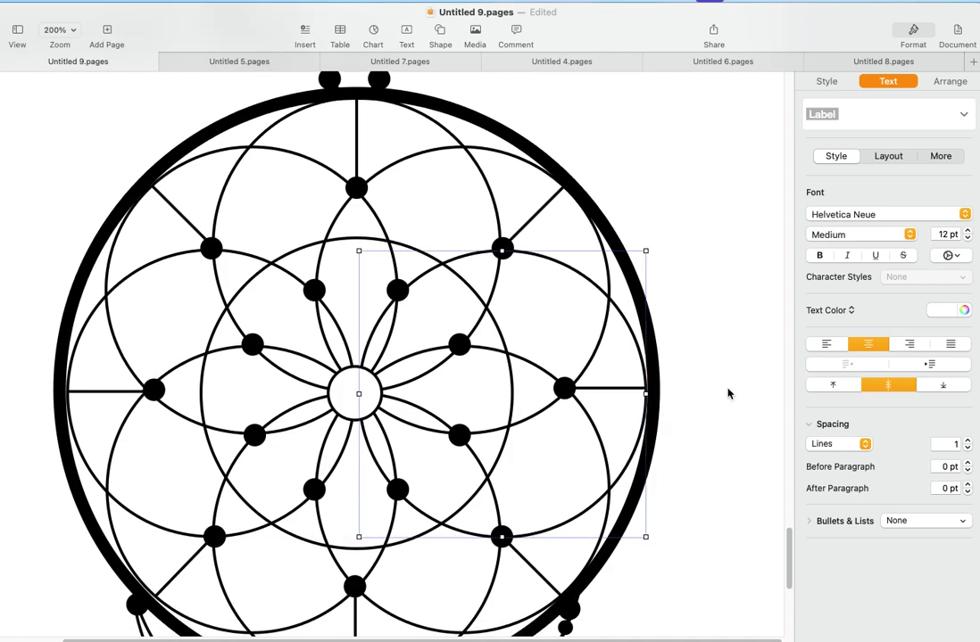
pyautogui.scroll(-2, 728, 393)
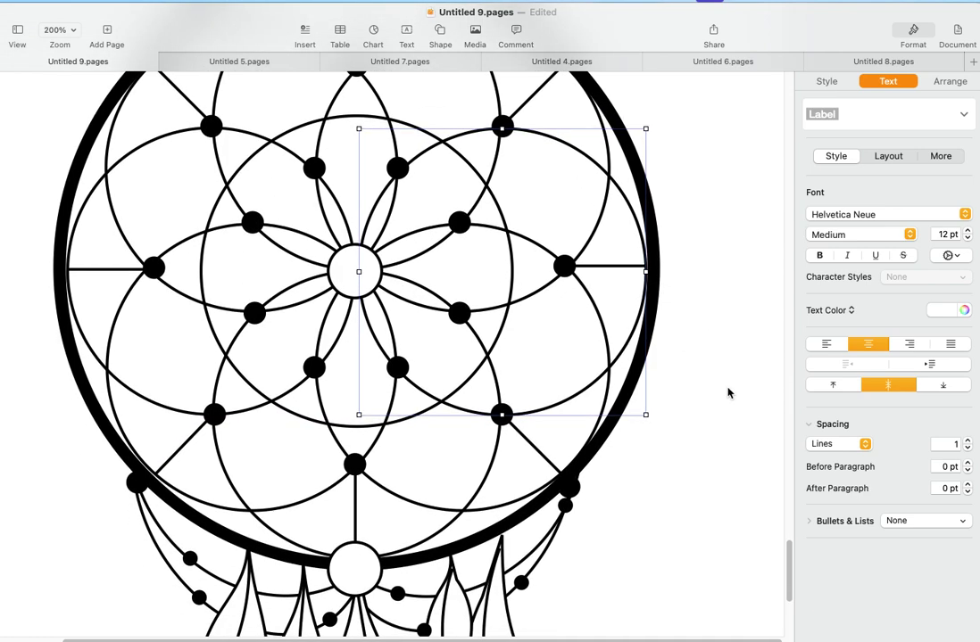
pyautogui.scroll(-1, 727, 392)
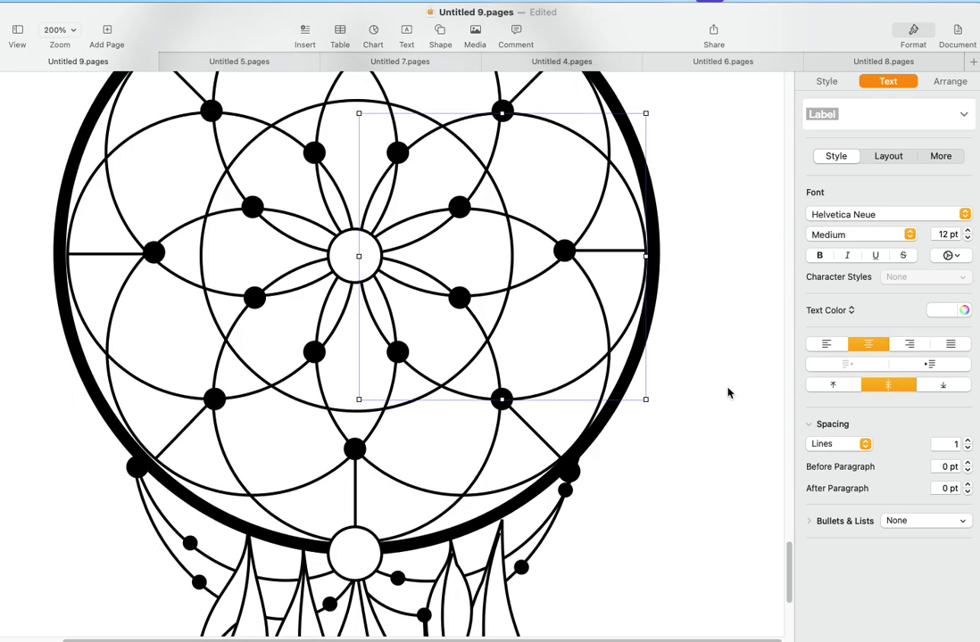
pyautogui.click(123, 415)
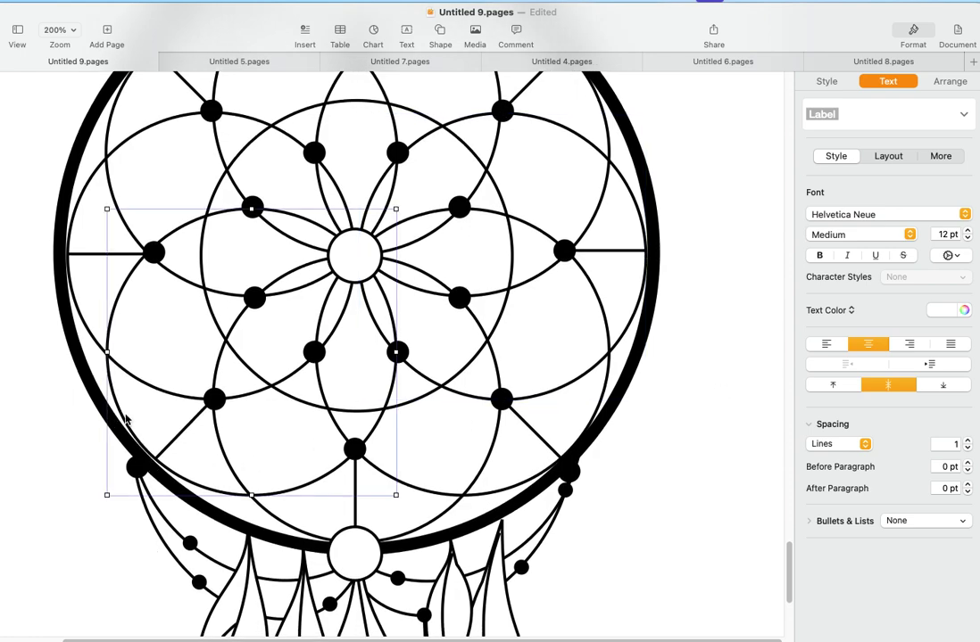
pyautogui.moveTo(123, 417); pyautogui.dragTo(127, 412)
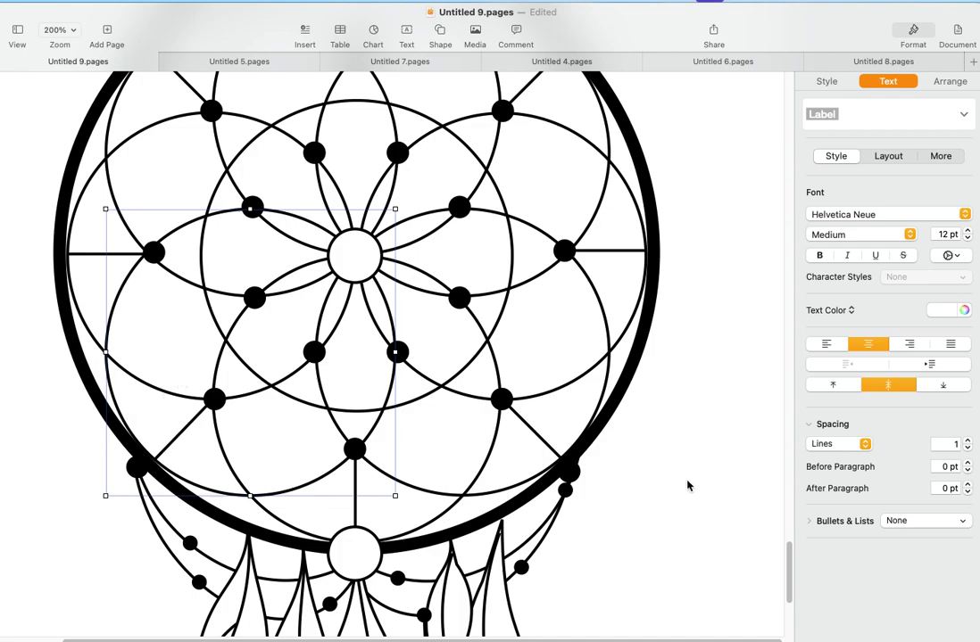
pyautogui.moveTo(153, 253); pyautogui.dragTo(148, 254)
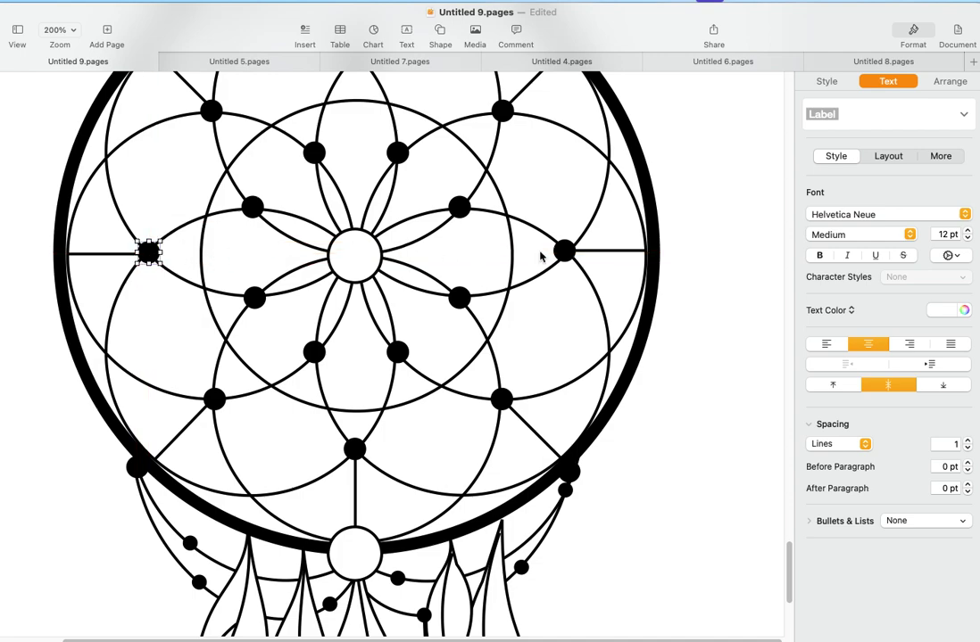
pyautogui.click(563, 252)
pyautogui.moveTo(563, 252); pyautogui.dragTo(567, 254)
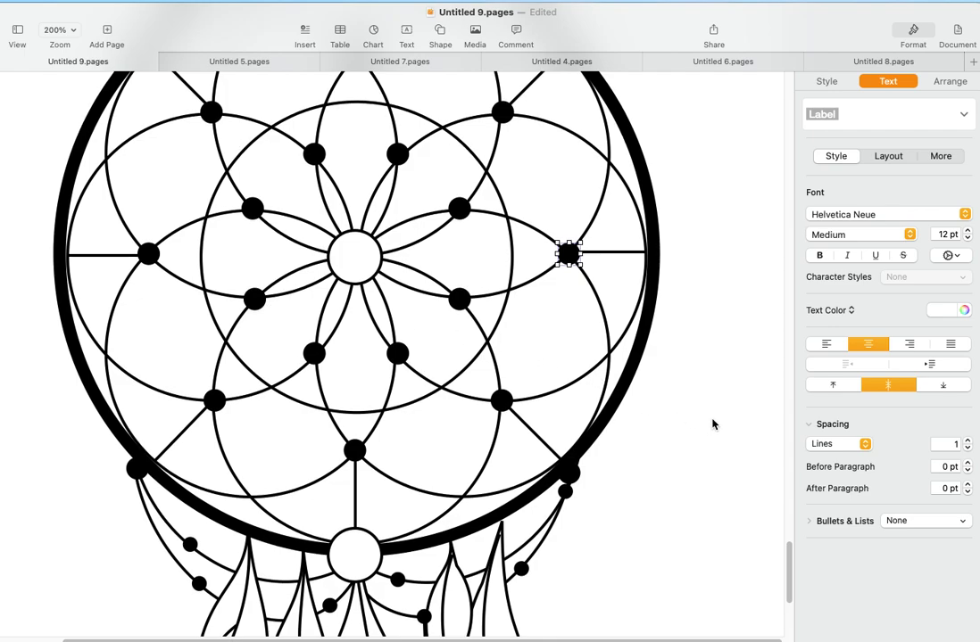
pyautogui.scroll(3, 711, 424)
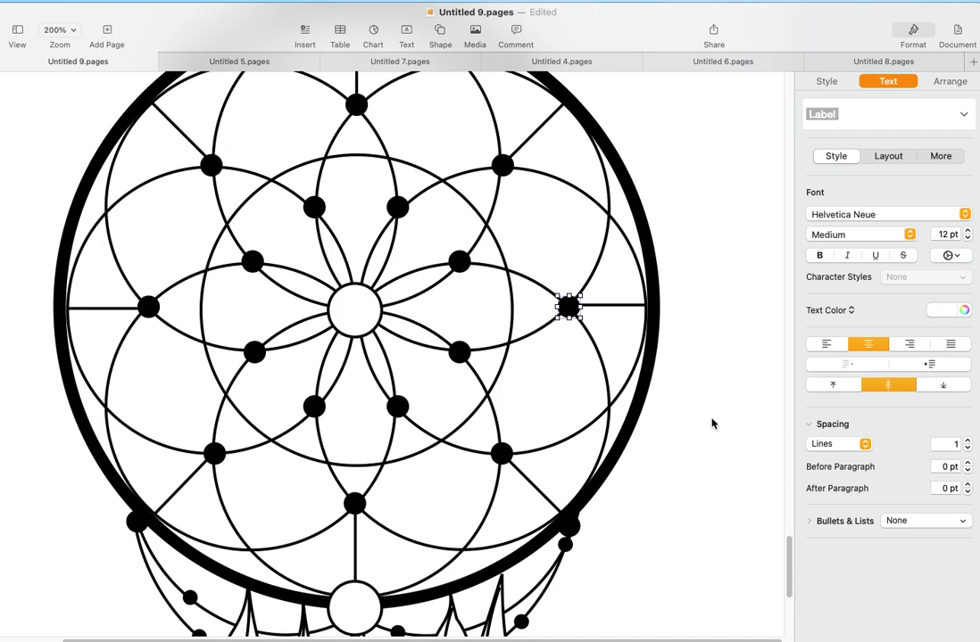
pyautogui.click(712, 424)
pyautogui.scroll(5, 711, 424)
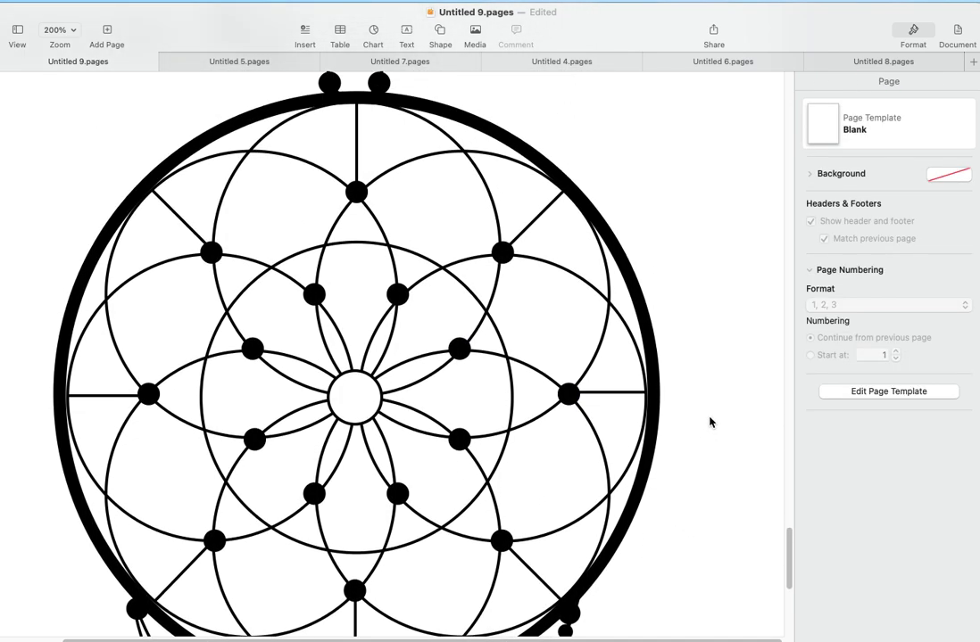
pyautogui.scroll(2, 705, 417)
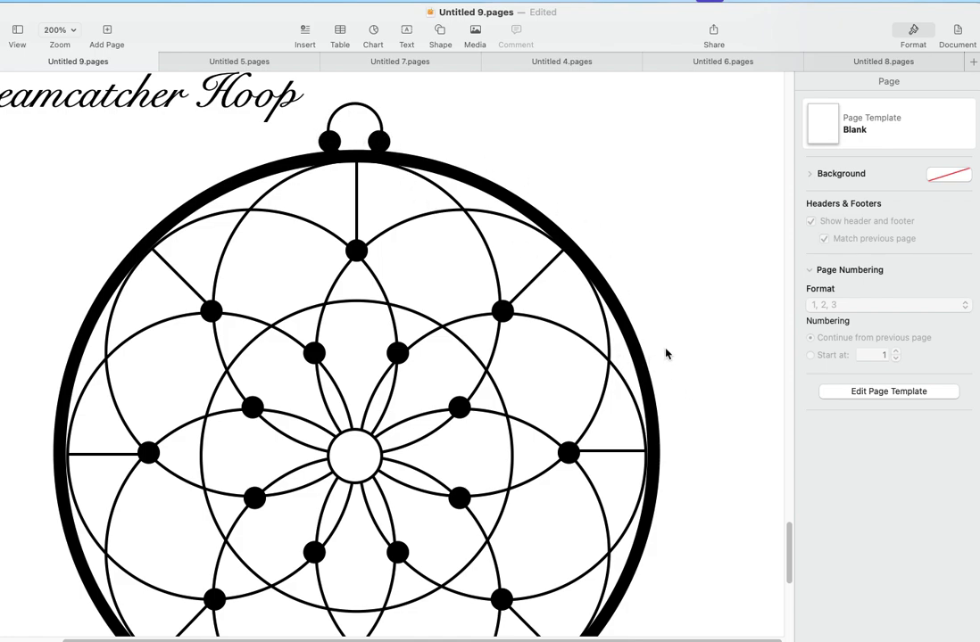
pyautogui.scroll(-1, 679, 353)
pyautogui.scroll(-10, 678, 353)
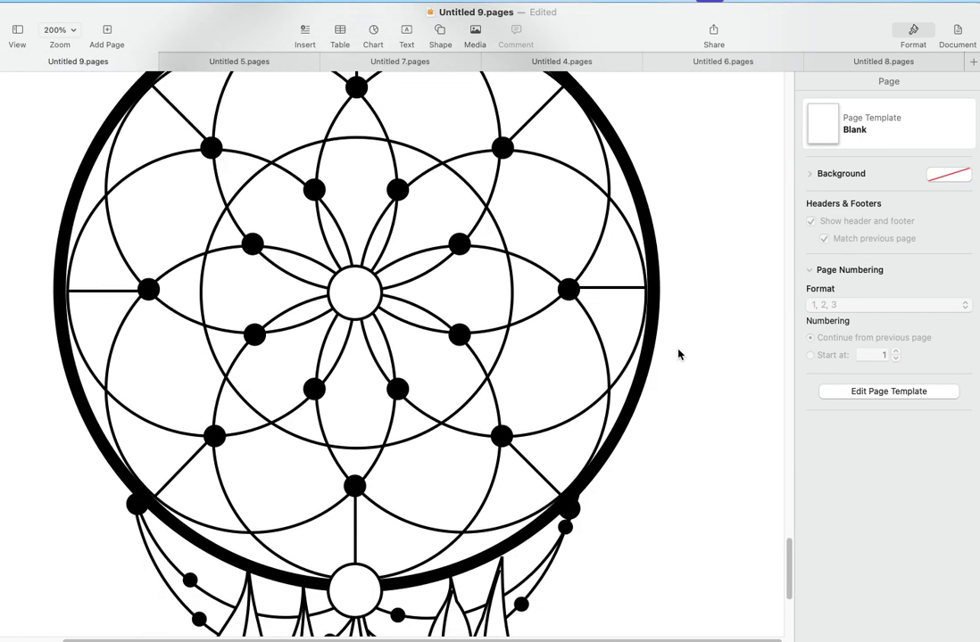
pyautogui.scroll(-8, 678, 355)
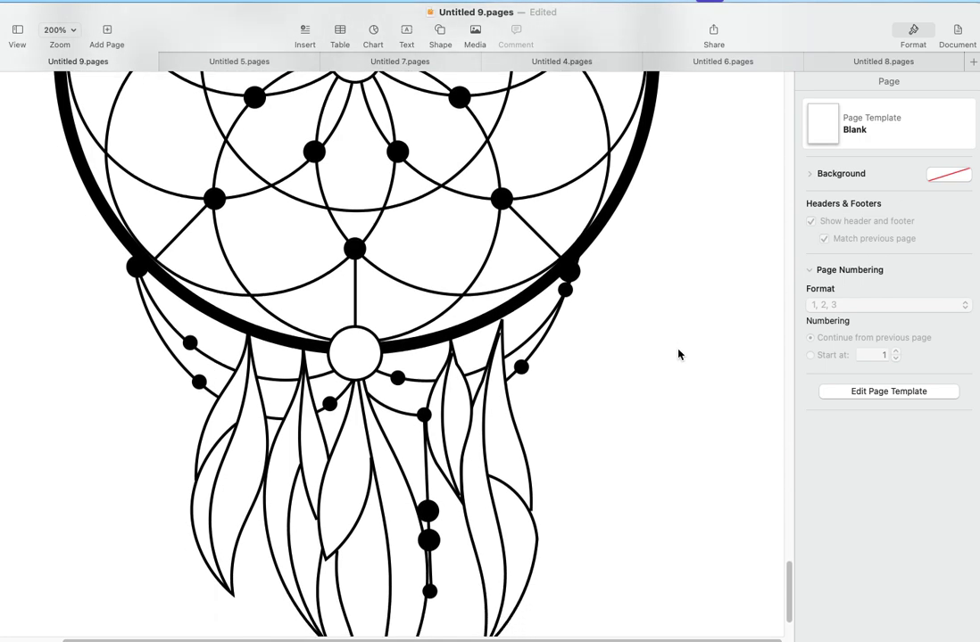
pyautogui.scroll(-2, 678, 354)
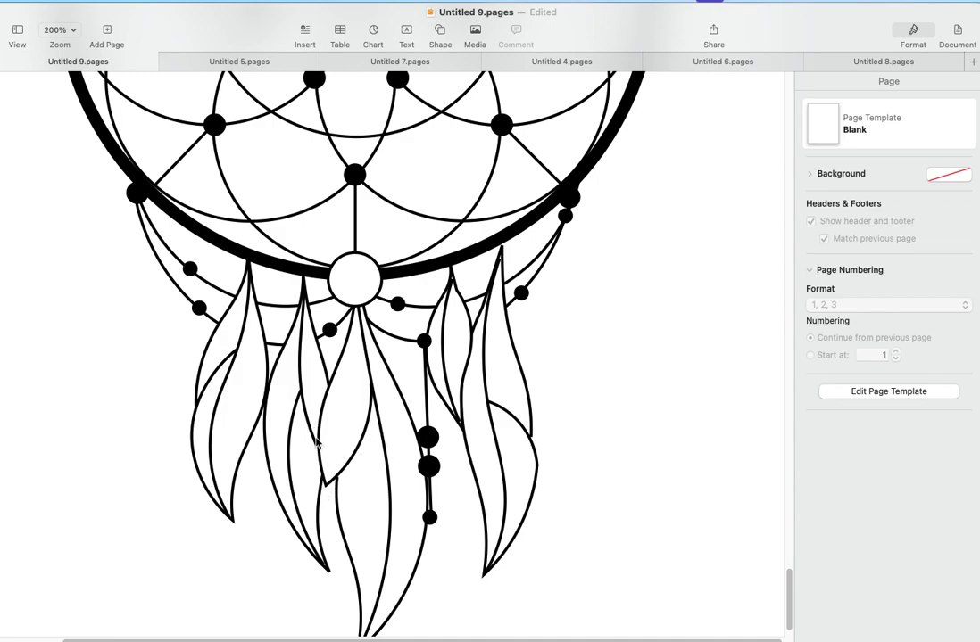
pyautogui.click(314, 442)
# - Adjust the outline points of the centre feather and the bead strand below the hoop
pyautogui.doubleClick(312, 439)
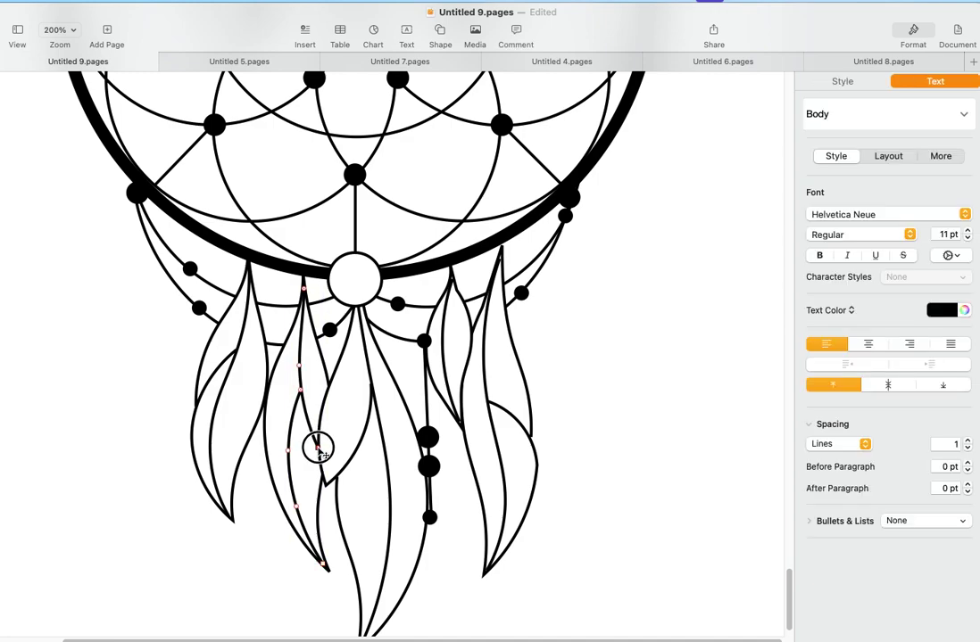
pyautogui.click(639, 410)
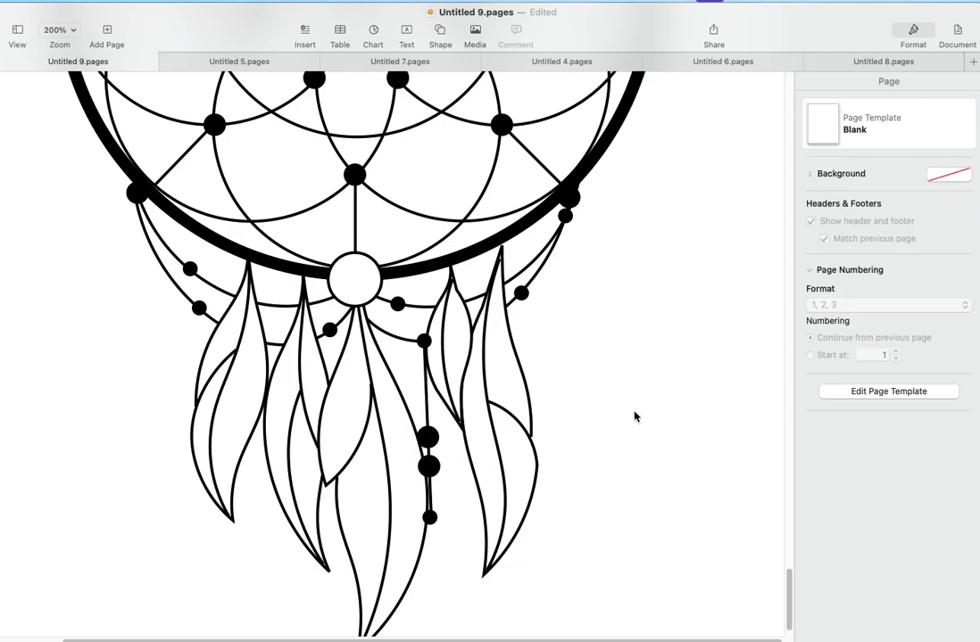
pyautogui.click(373, 422)
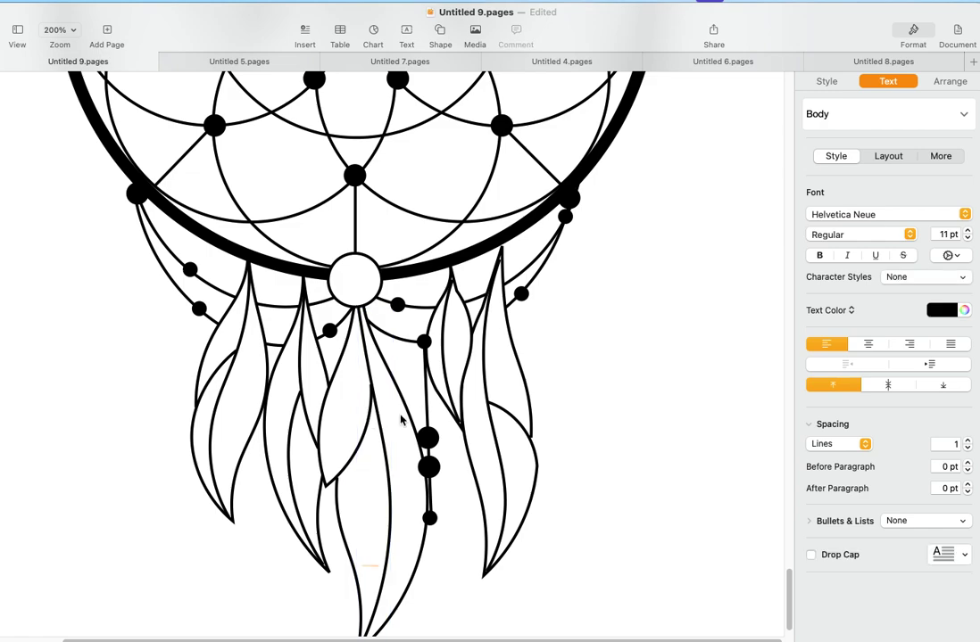
pyautogui.click(404, 393)
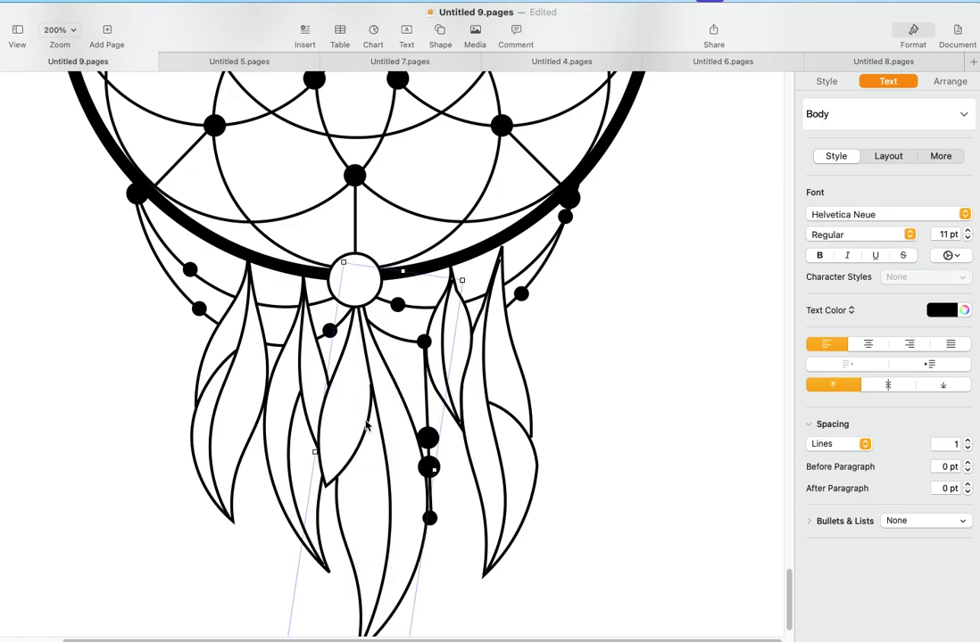
pyautogui.click(366, 422)
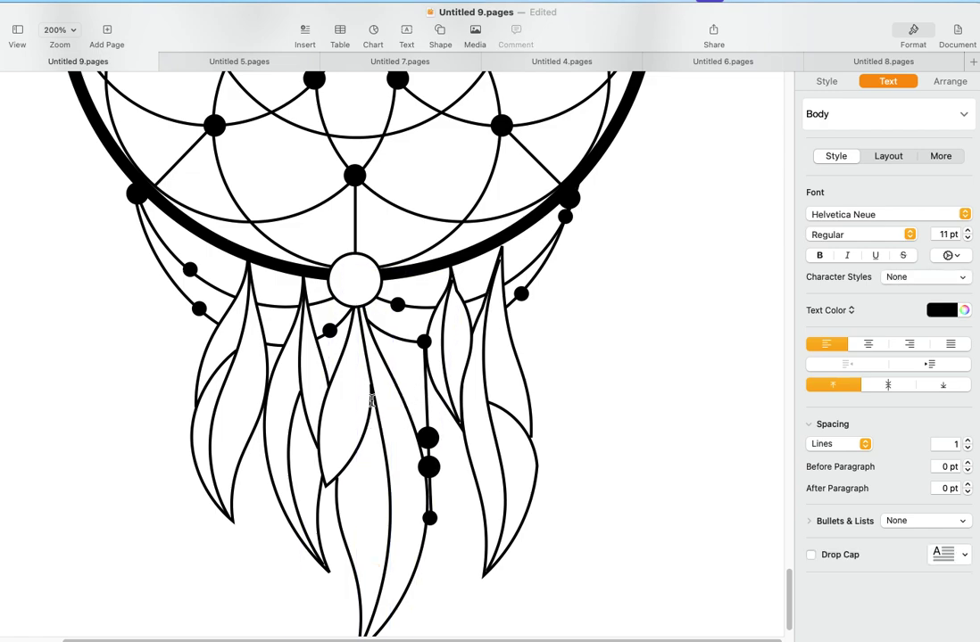
pyautogui.click(340, 362)
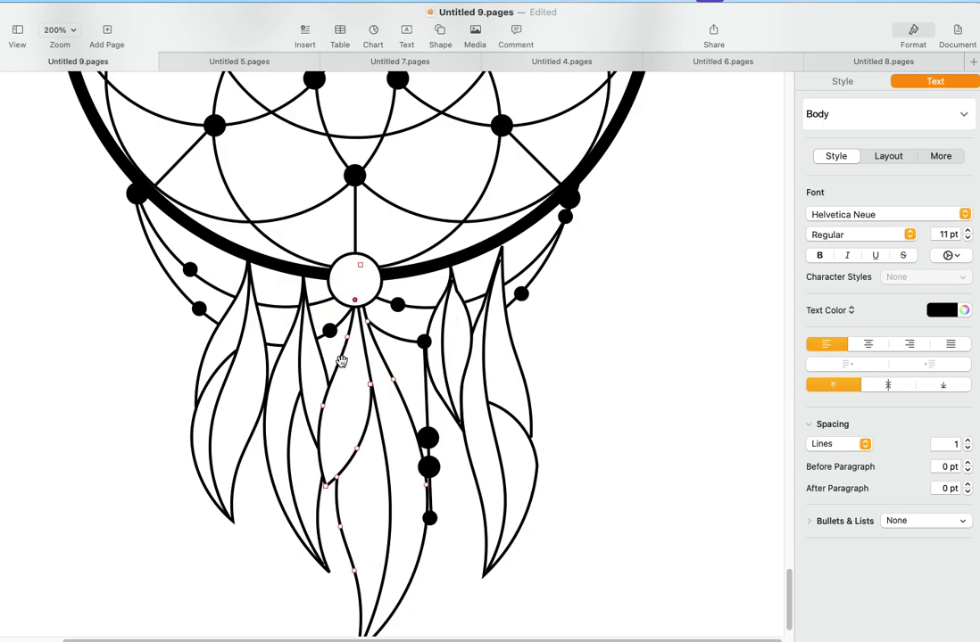
pyautogui.click(372, 386)
pyautogui.click(430, 488)
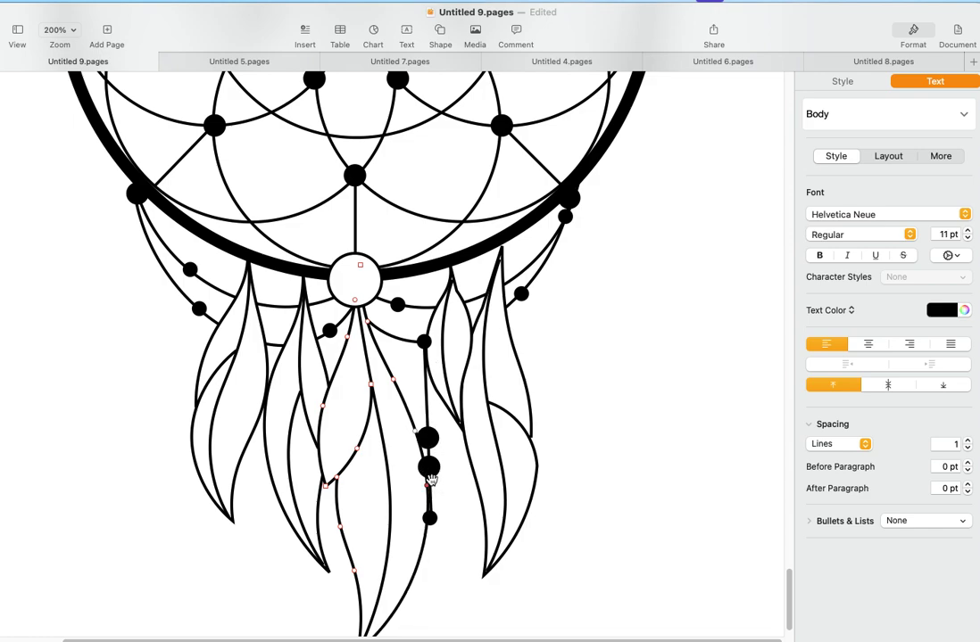
pyautogui.click(427, 486)
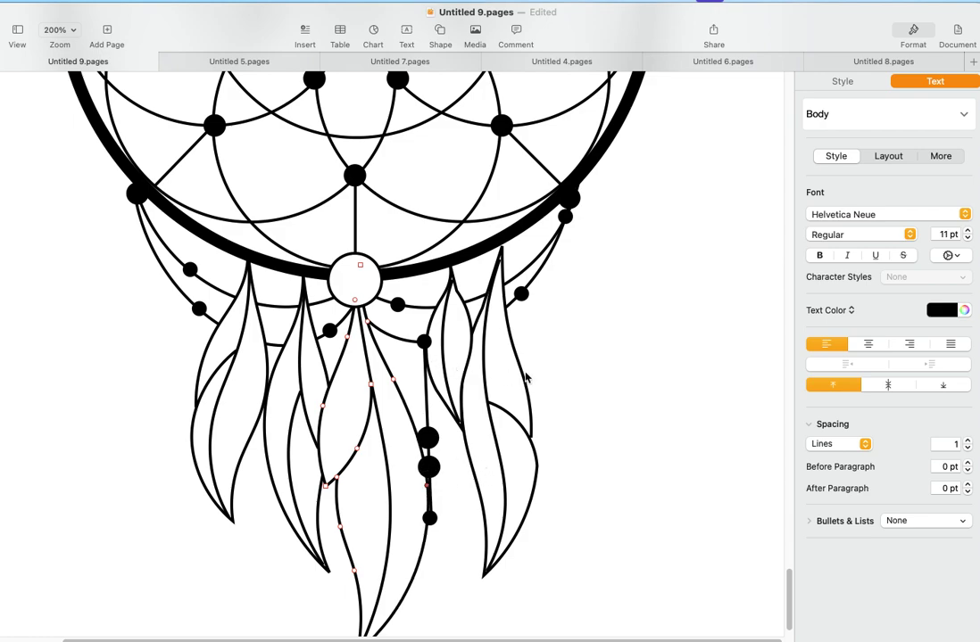
pyautogui.click(657, 373)
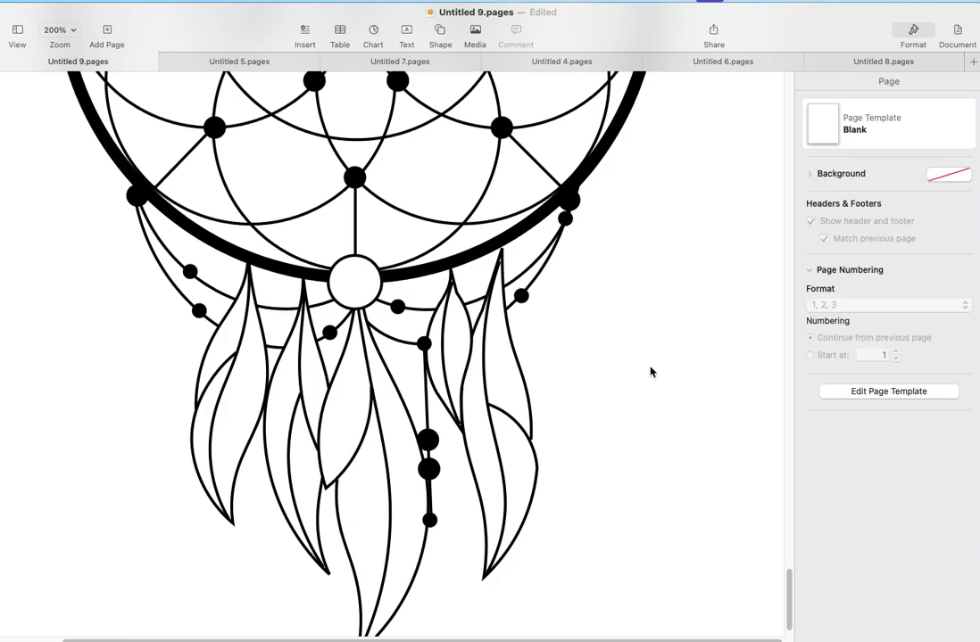
# - At 125% zoom, add a text box reading '1' at 12 pt
pyautogui.scroll(3, 652, 368)
pyautogui.scroll(2, 652, 366)
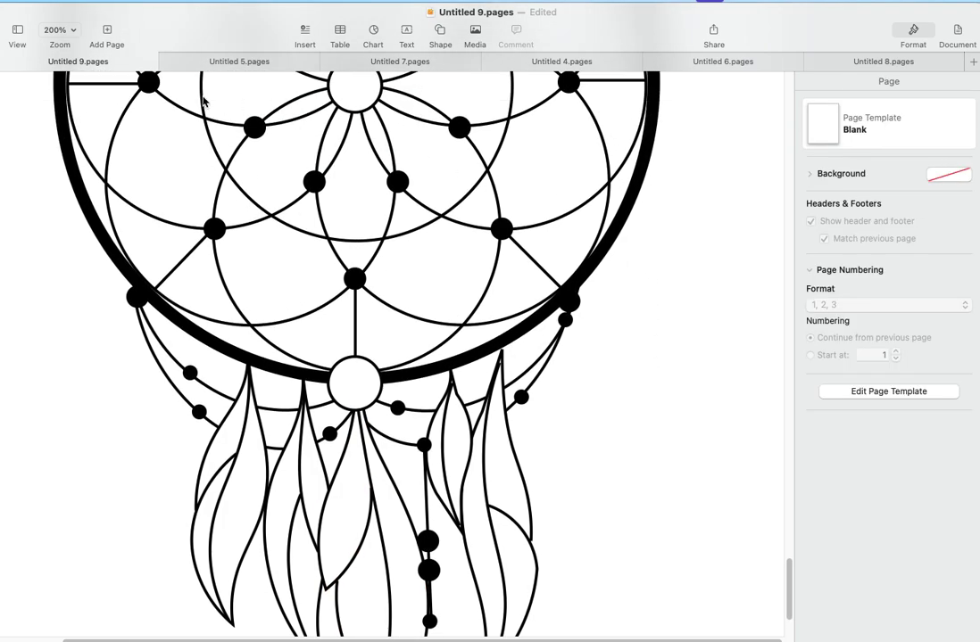
pyautogui.click(69, 34)
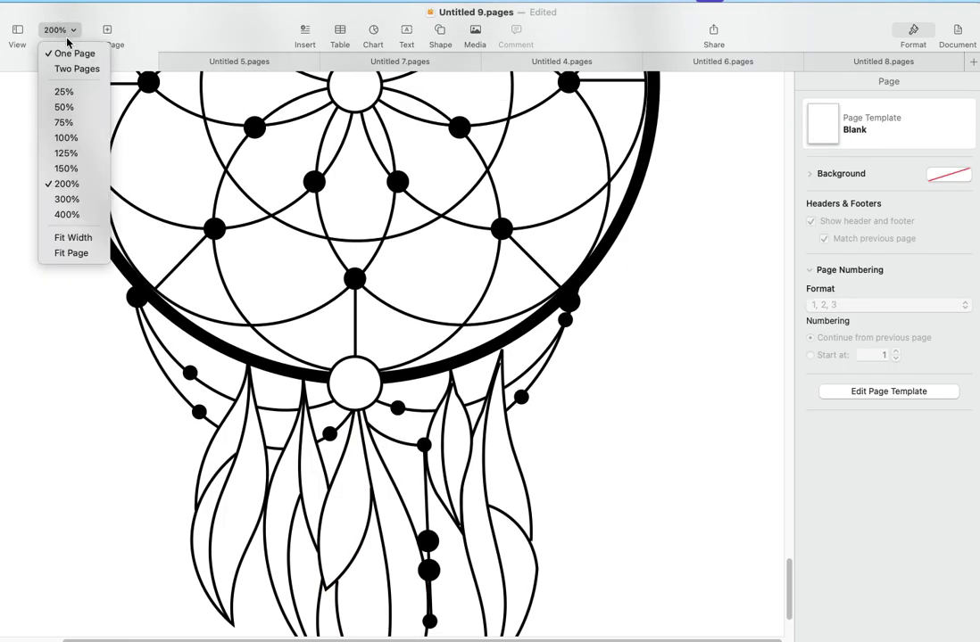
pyautogui.click(79, 158)
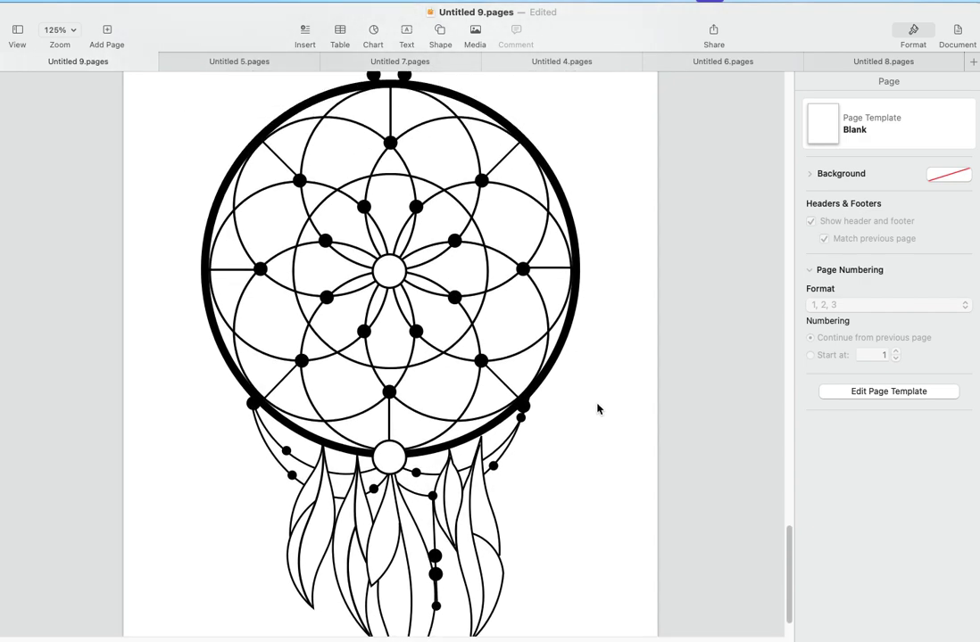
pyautogui.scroll(3, 597, 409)
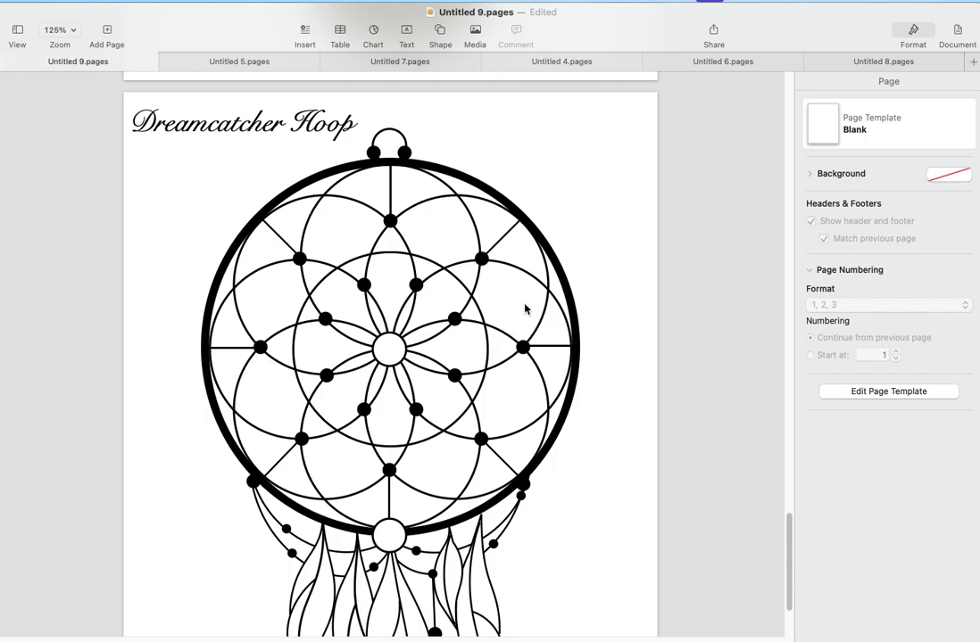
pyautogui.click(406, 34)
pyautogui.doubleClick(308, 316)
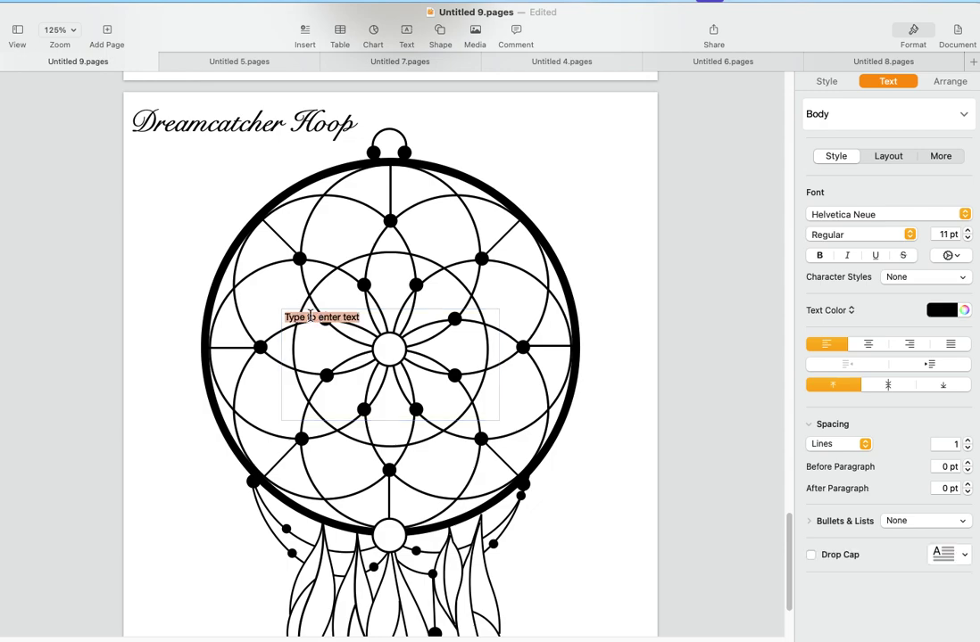
pyautogui.write('1')
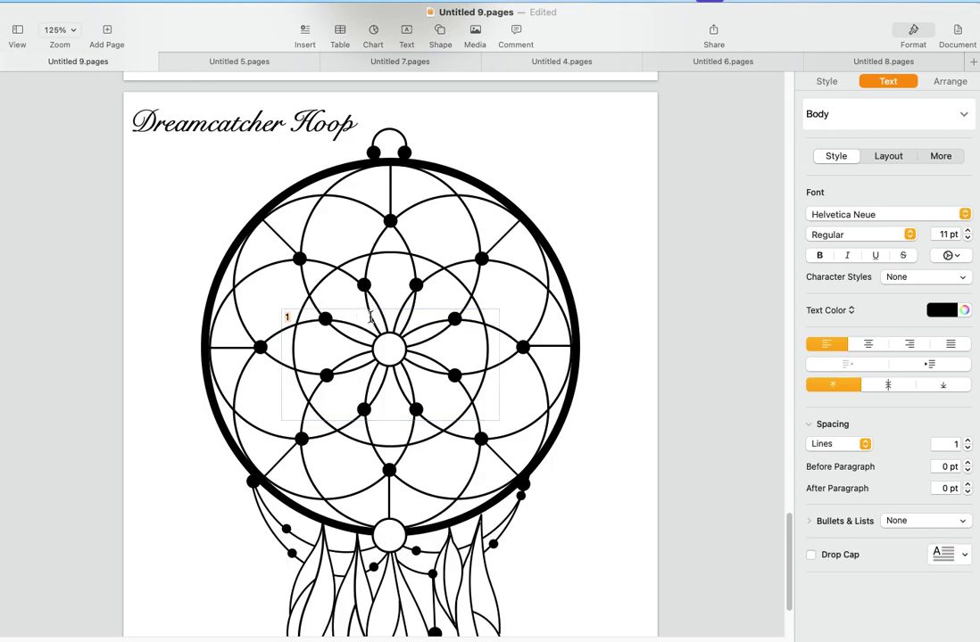
pyautogui.click(968, 231)
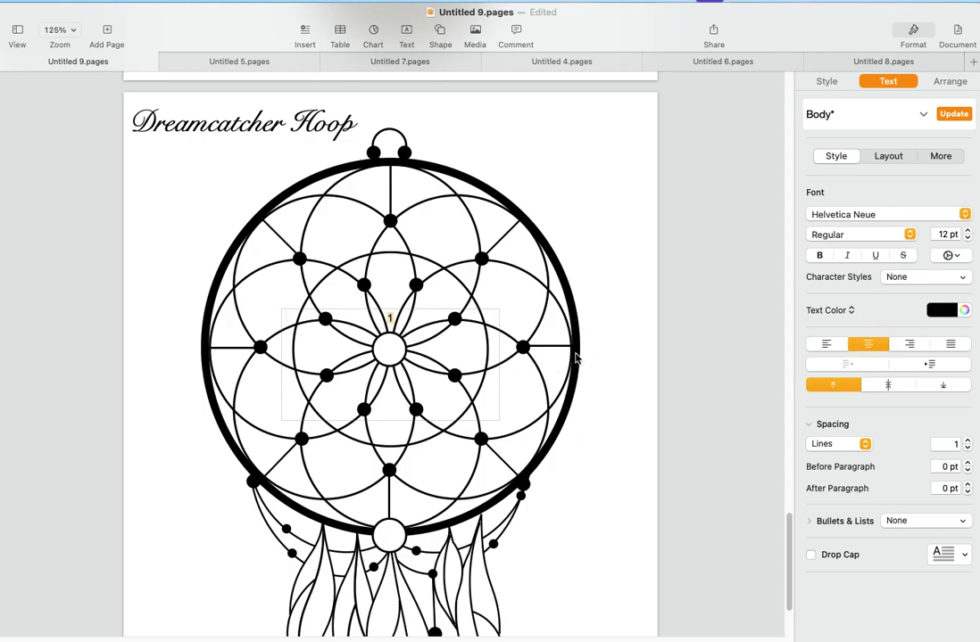
# - Resize the '1' box to 0.94 × 0.55 in and move it onto the centre ring
pyautogui.click(612, 365)
pyautogui.click(417, 344)
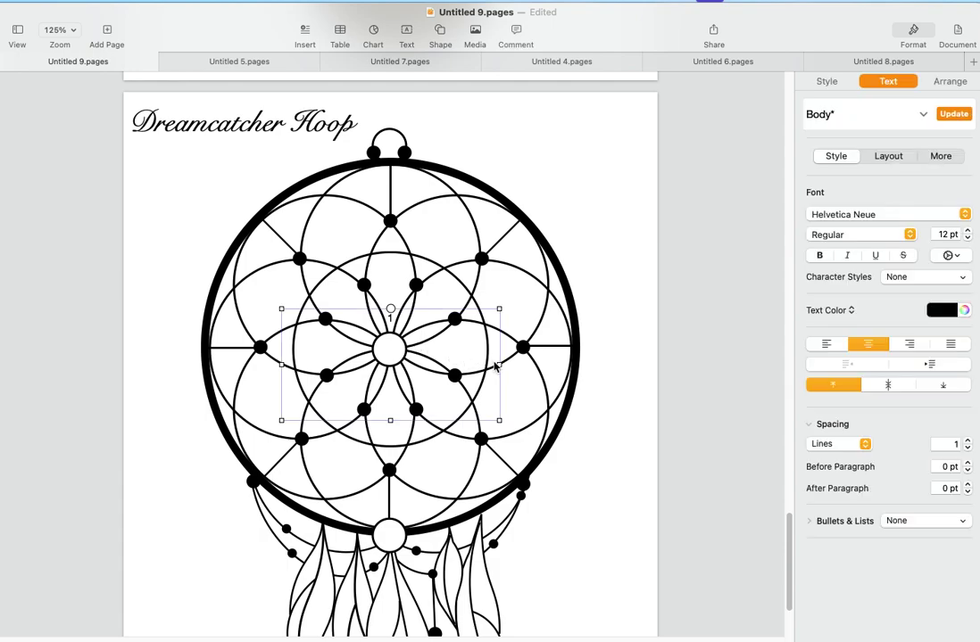
pyautogui.moveTo(499, 365); pyautogui.dragTo(340, 360)
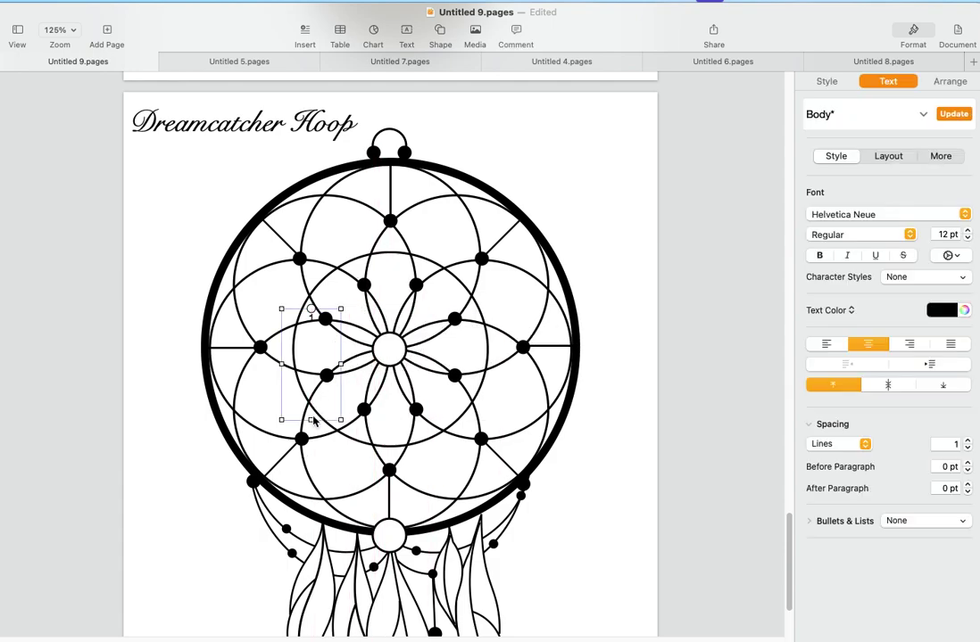
pyautogui.moveTo(310, 419); pyautogui.dragTo(394, 366)
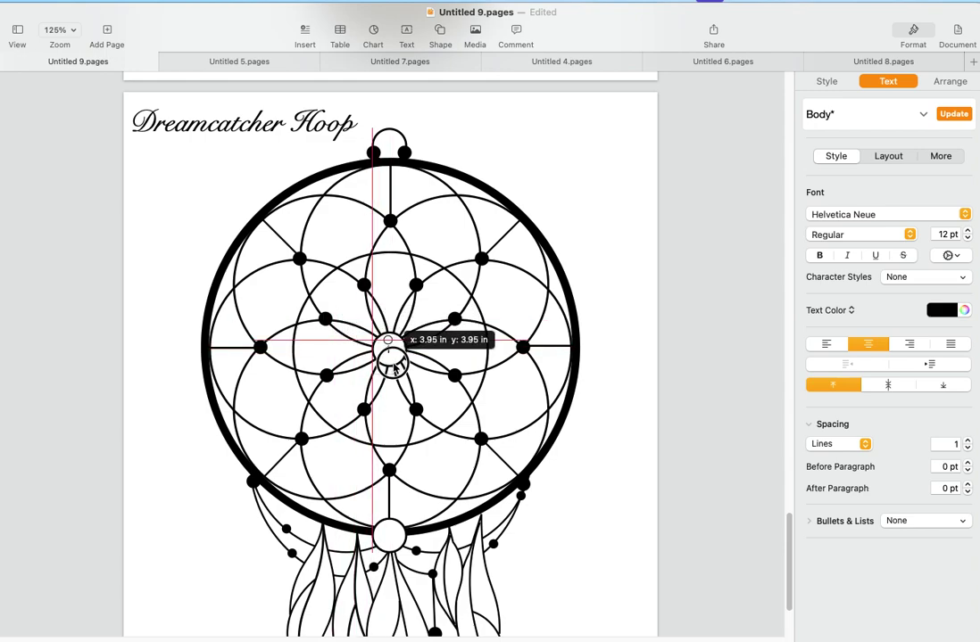
pyautogui.moveTo(393, 366); pyautogui.dragTo(396, 367)
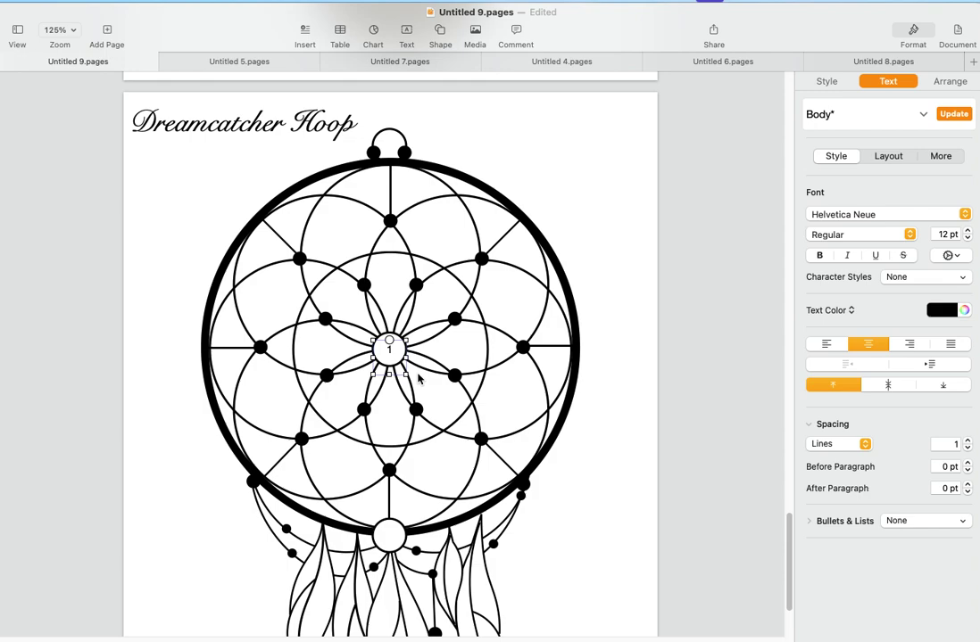
# - Duplicate the centre 1 label to add numbers 2 and 3 above the centre ring
pyautogui.click(415, 333)
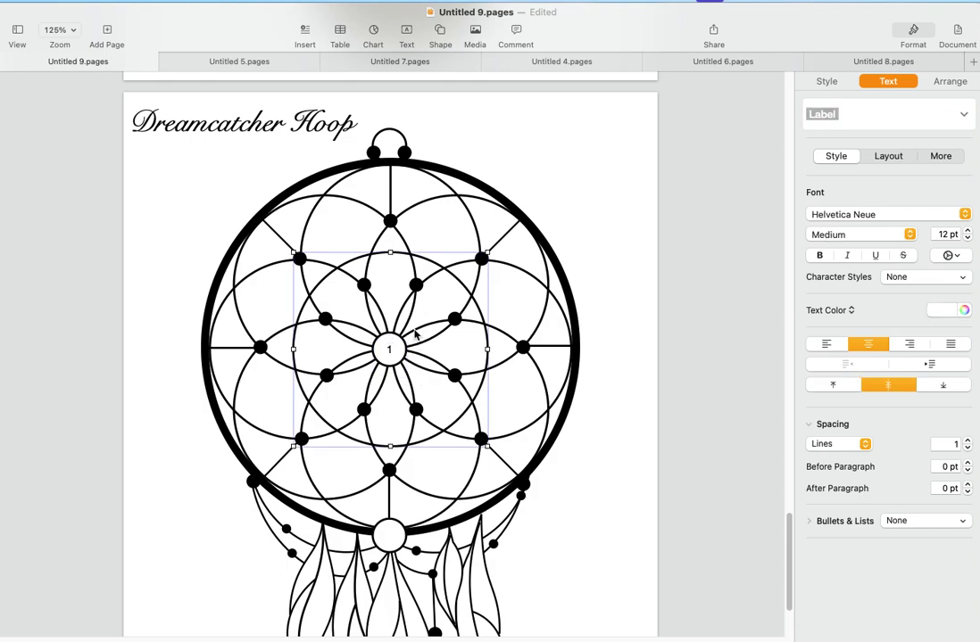
pyautogui.moveTo(390, 346); pyautogui.dragTo(380, 323)
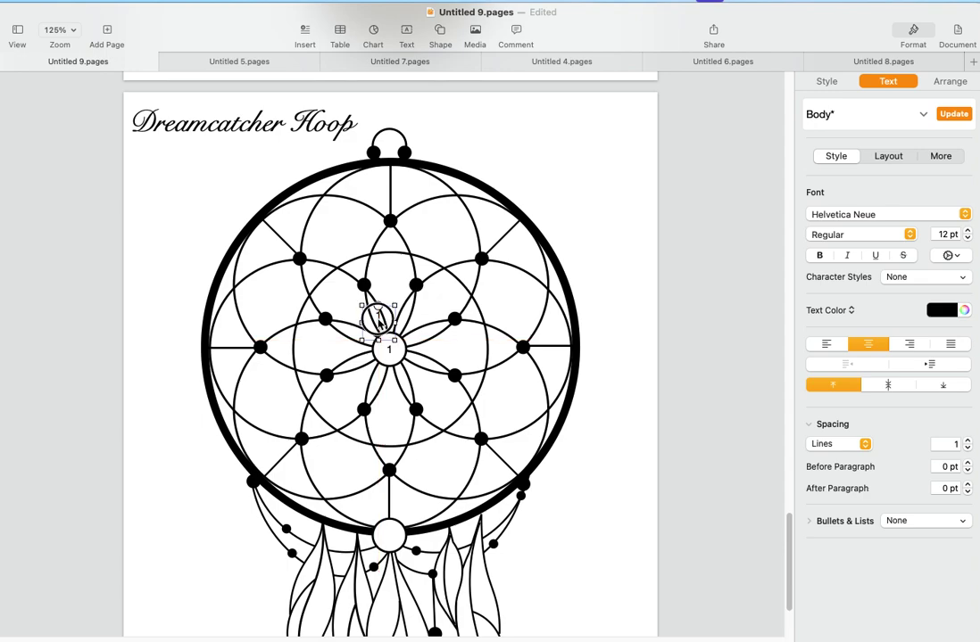
pyautogui.doubleClick(380, 319)
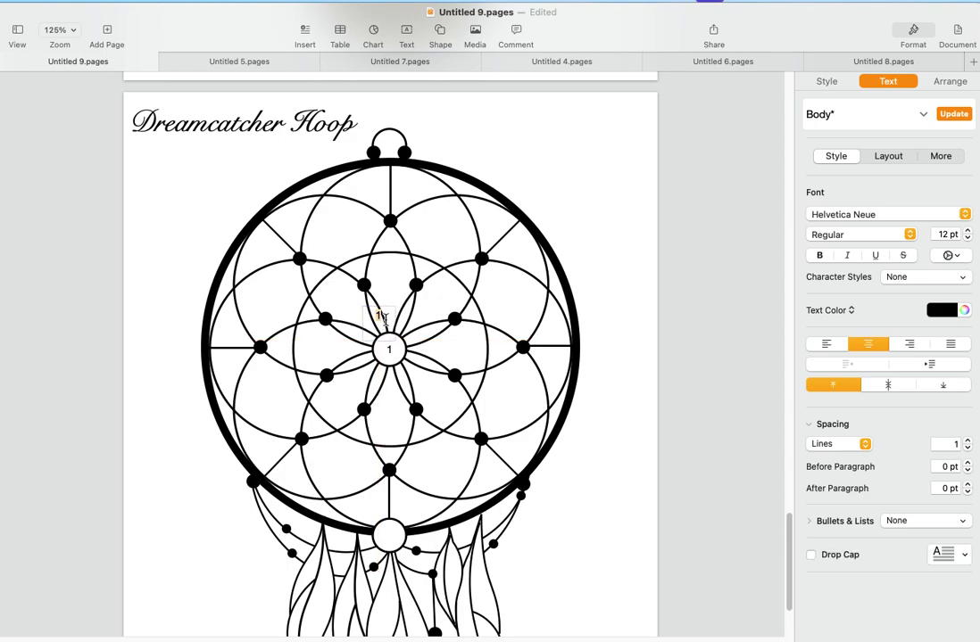
pyautogui.write('2')
pyautogui.click(399, 319)
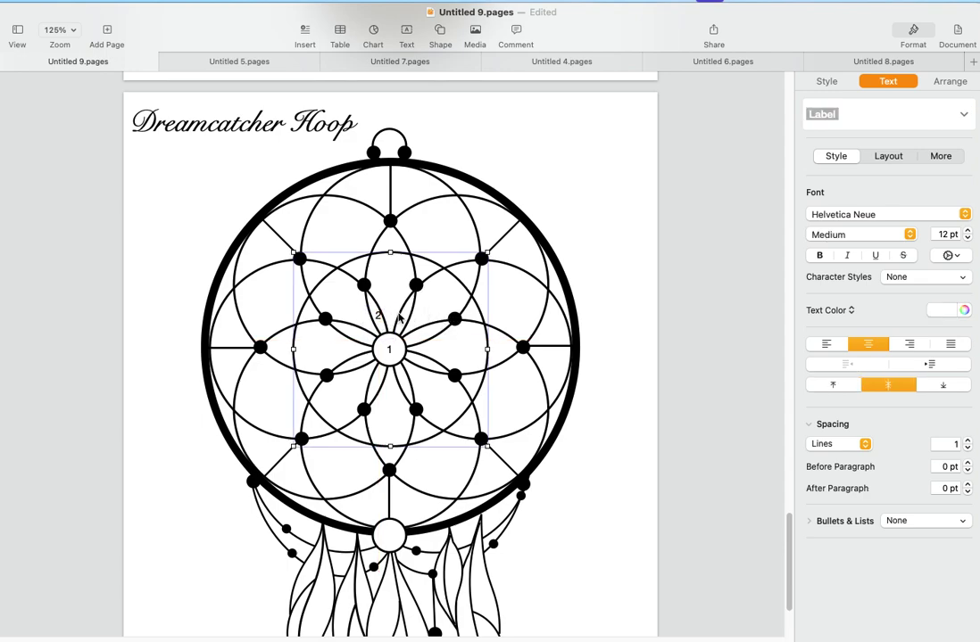
pyautogui.click(398, 319)
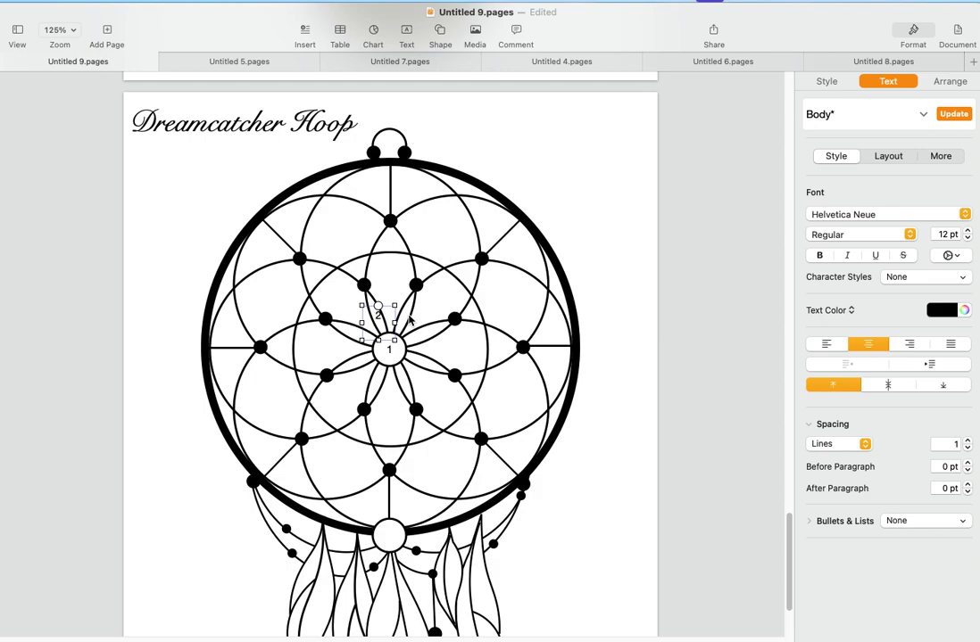
pyautogui.press('Left')
pyautogui.press('Left')
pyautogui.press('Left')
pyautogui.press('Right')
pyautogui.press('Right')
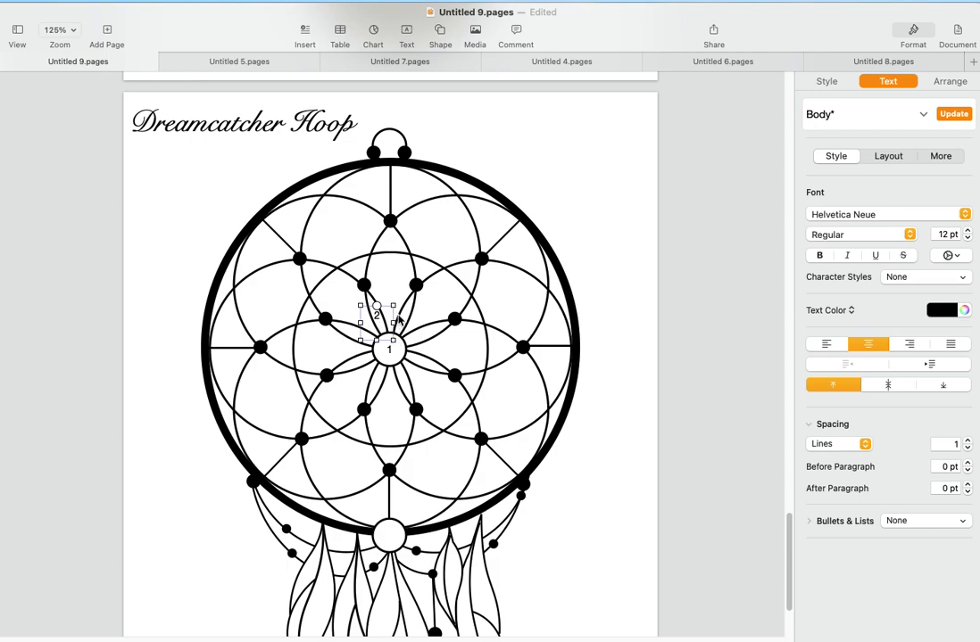
pyautogui.click(425, 334)
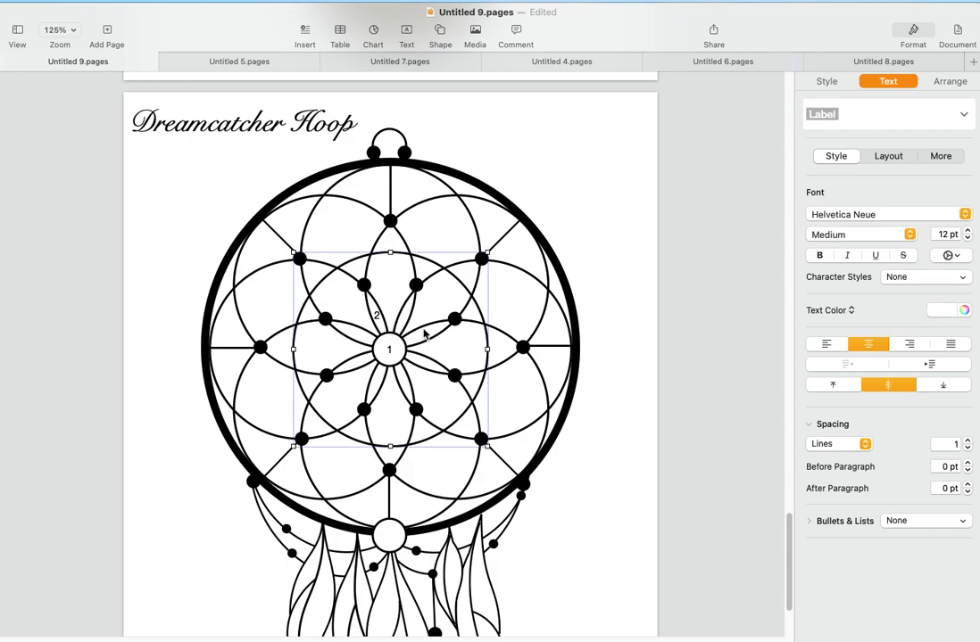
pyautogui.click(398, 362)
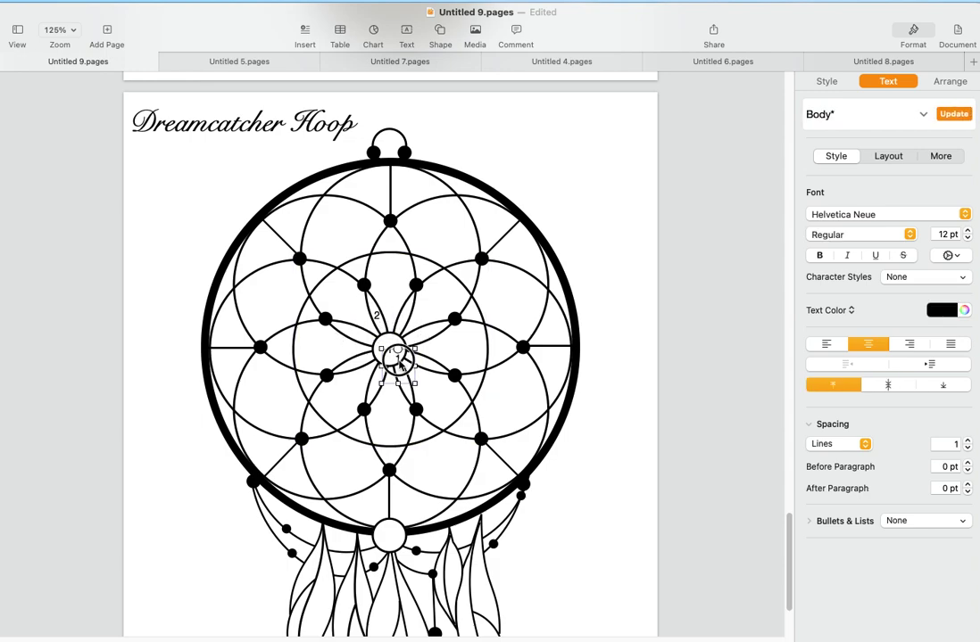
pyautogui.moveTo(400, 364); pyautogui.dragTo(403, 321)
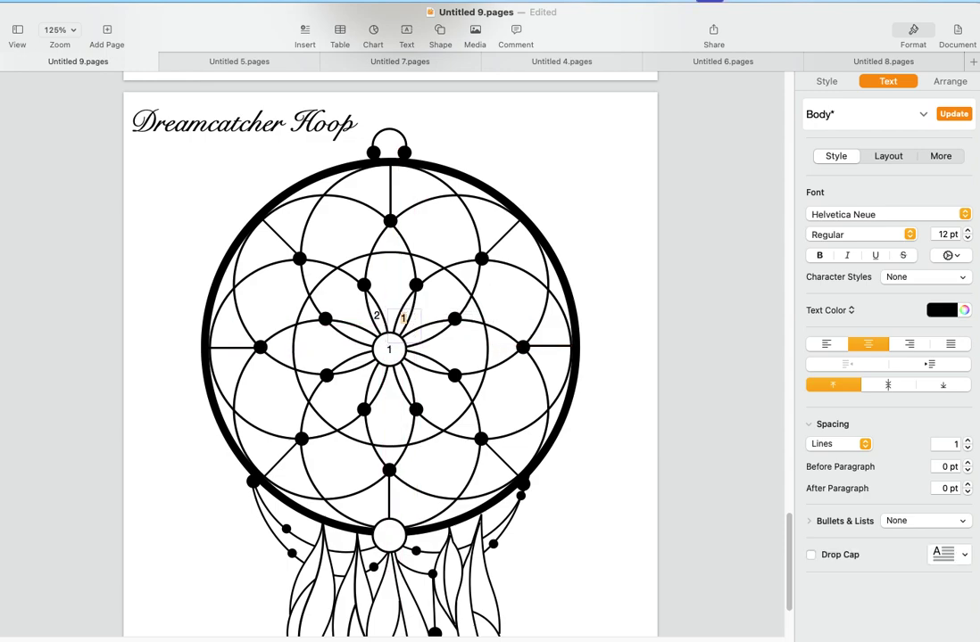
pyautogui.write('3')
pyautogui.click(436, 336)
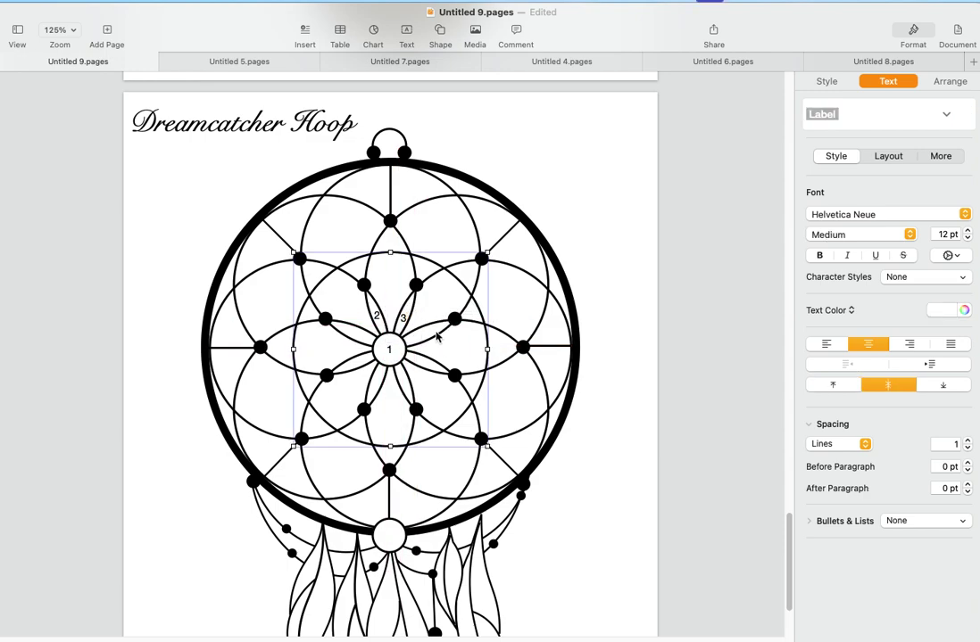
# - Add copies numbered 4 and 5 at the upper-right and right of the centre
pyautogui.click(398, 359)
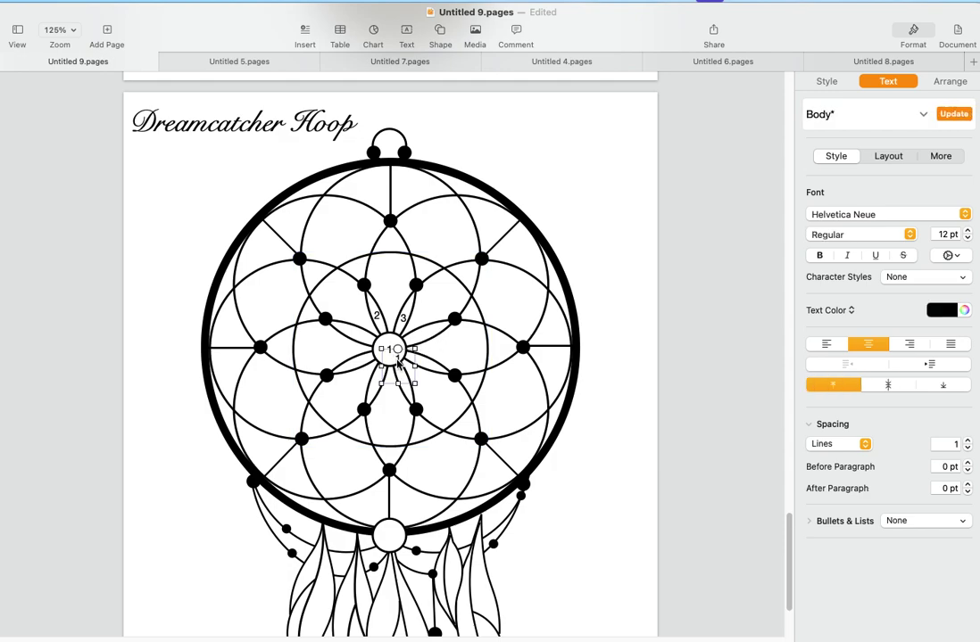
pyautogui.moveTo(398, 361); pyautogui.dragTo(420, 342)
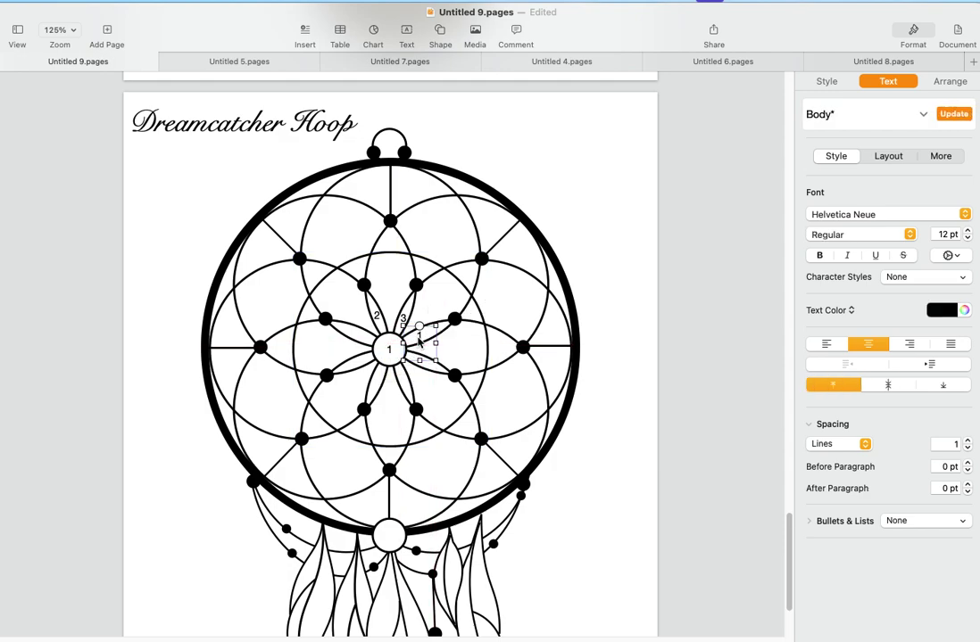
pyautogui.click(419, 340)
pyautogui.write('4')
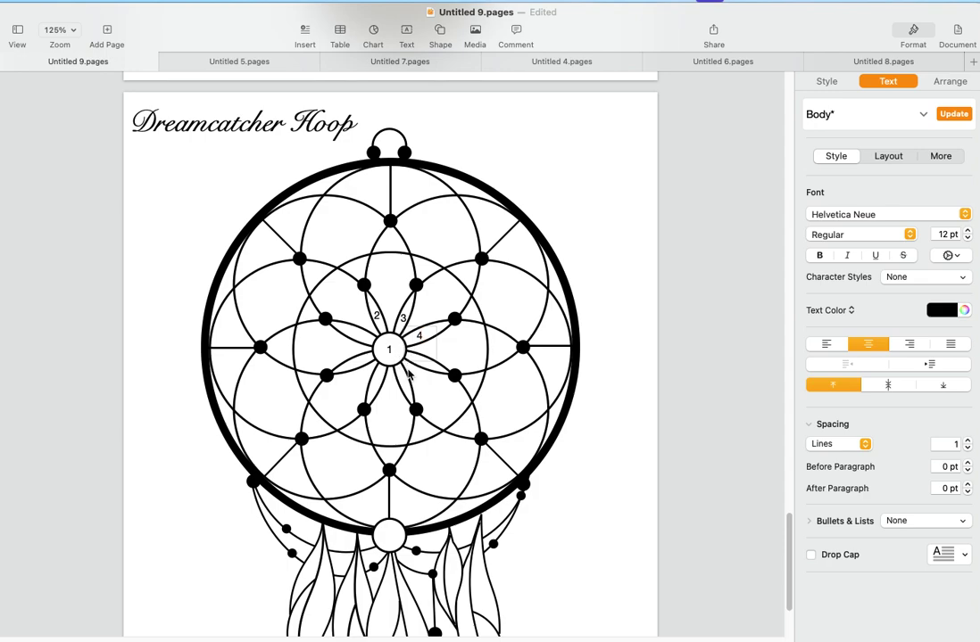
pyautogui.write('1')
pyautogui.press('BackSpace')
pyautogui.click(429, 381)
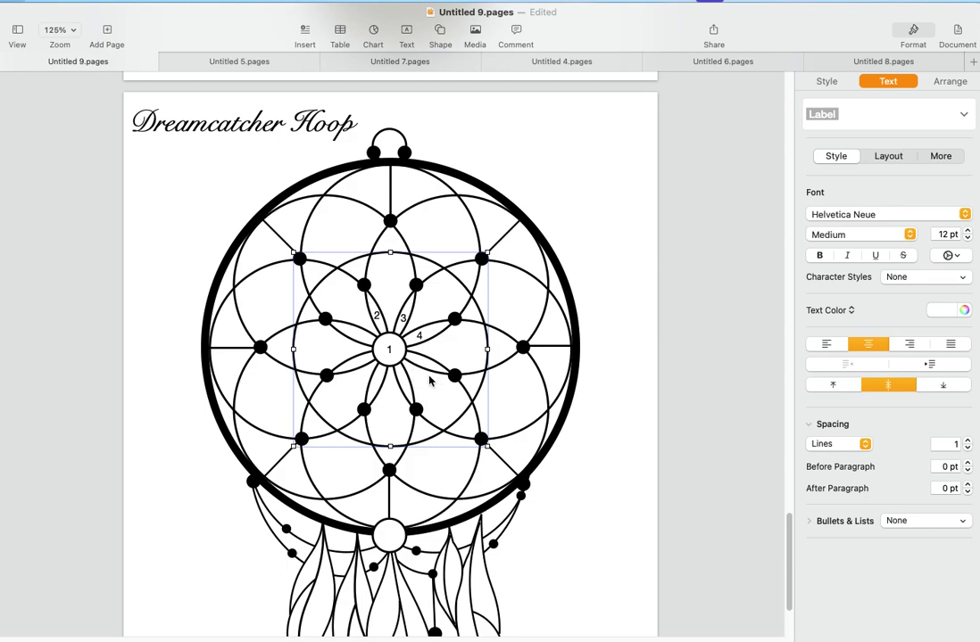
pyautogui.click(403, 373)
pyautogui.moveTo(400, 368); pyautogui.dragTo(425, 365)
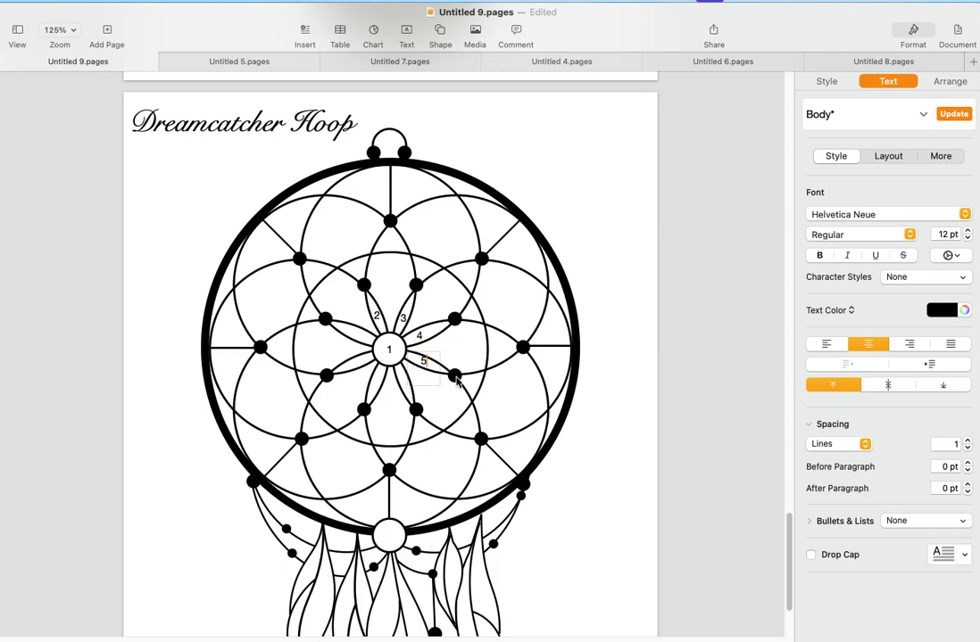
pyautogui.click(438, 330)
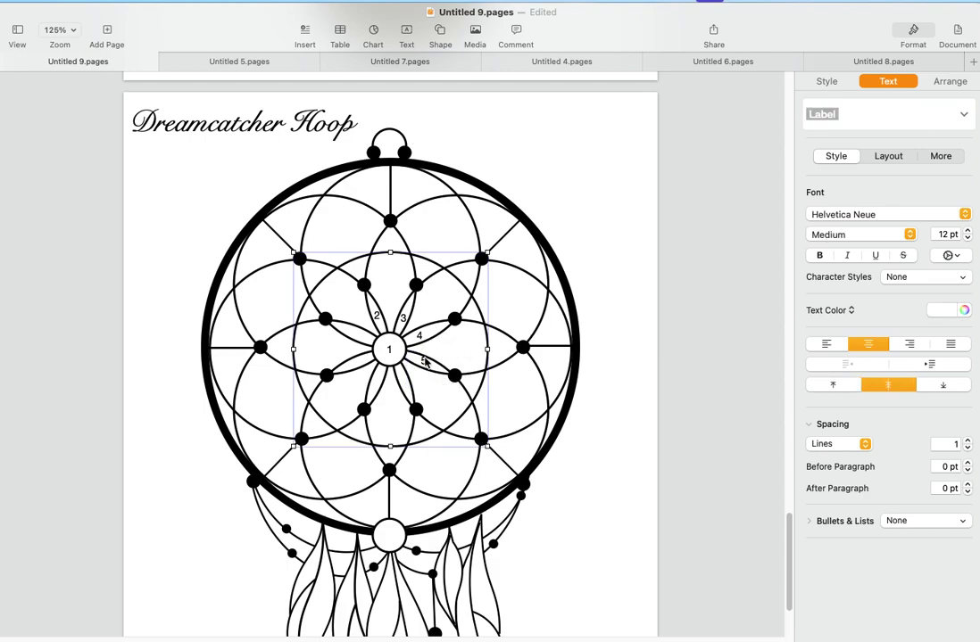
pyautogui.click(424, 361)
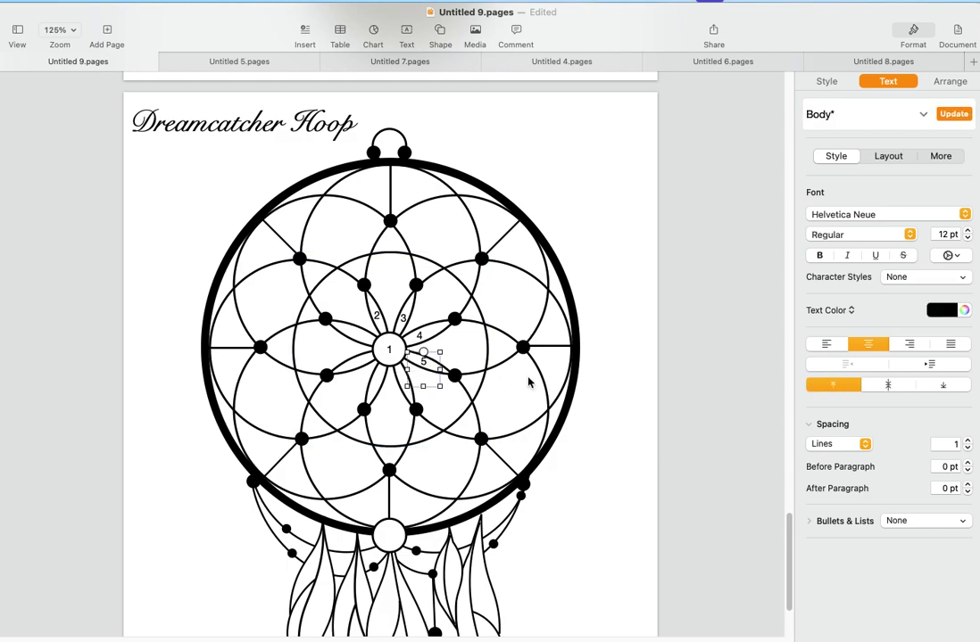
# - Add number 6 below the centre and 7 at the lower-left petal
pyautogui.click(390, 403)
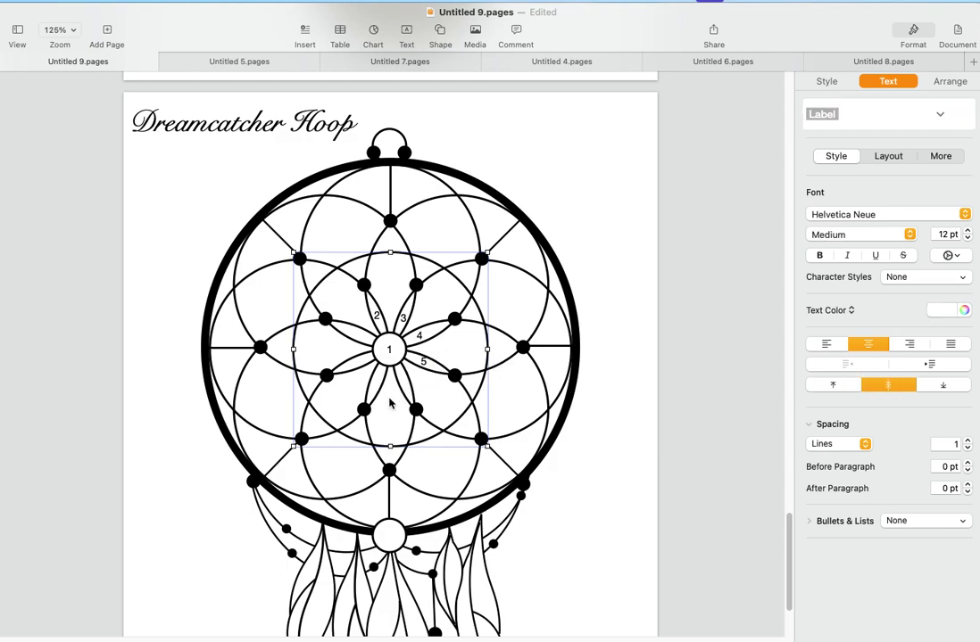
pyautogui.click(401, 367)
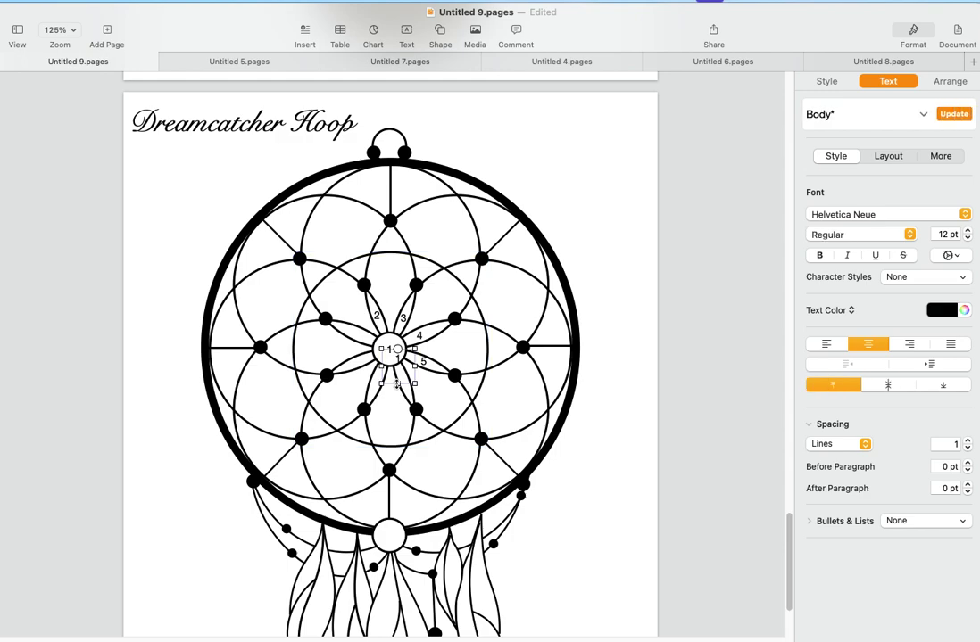
pyautogui.moveTo(402, 368); pyautogui.dragTo(402, 380)
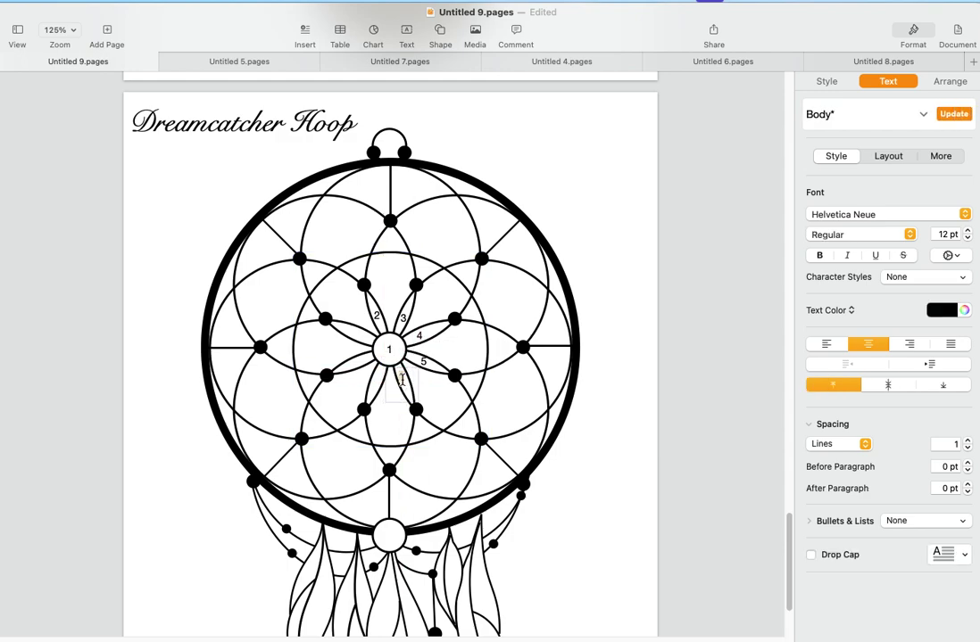
pyautogui.write('6')
pyautogui.click(377, 388)
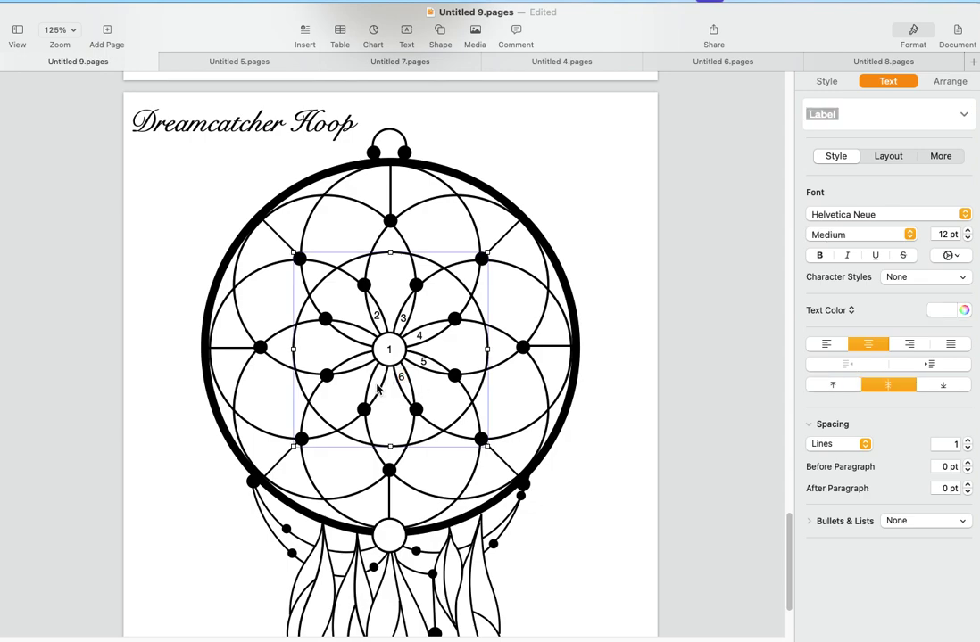
pyautogui.click(397, 357)
pyautogui.moveTo(399, 363); pyautogui.dragTo(378, 381)
pyautogui.press('super+z')
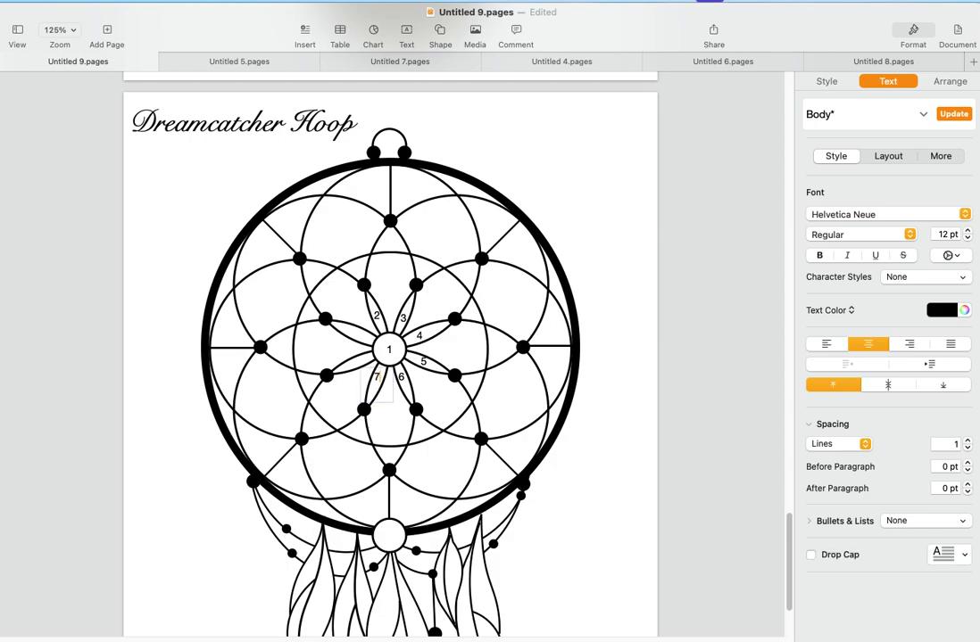
pyautogui.click(359, 371)
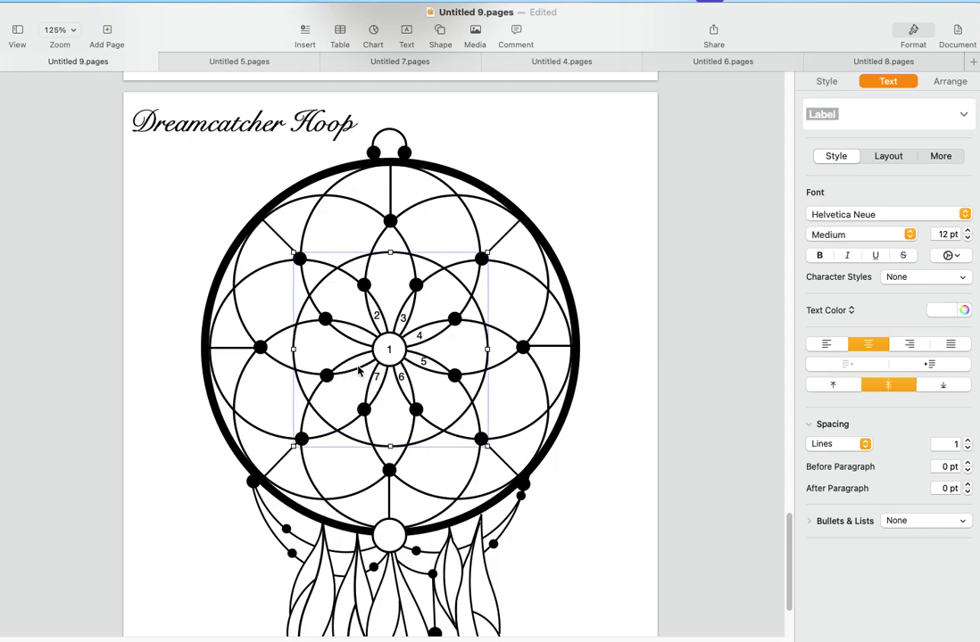
pyautogui.click(378, 379)
pyautogui.moveTo(378, 378); pyautogui.dragTo(378, 381)
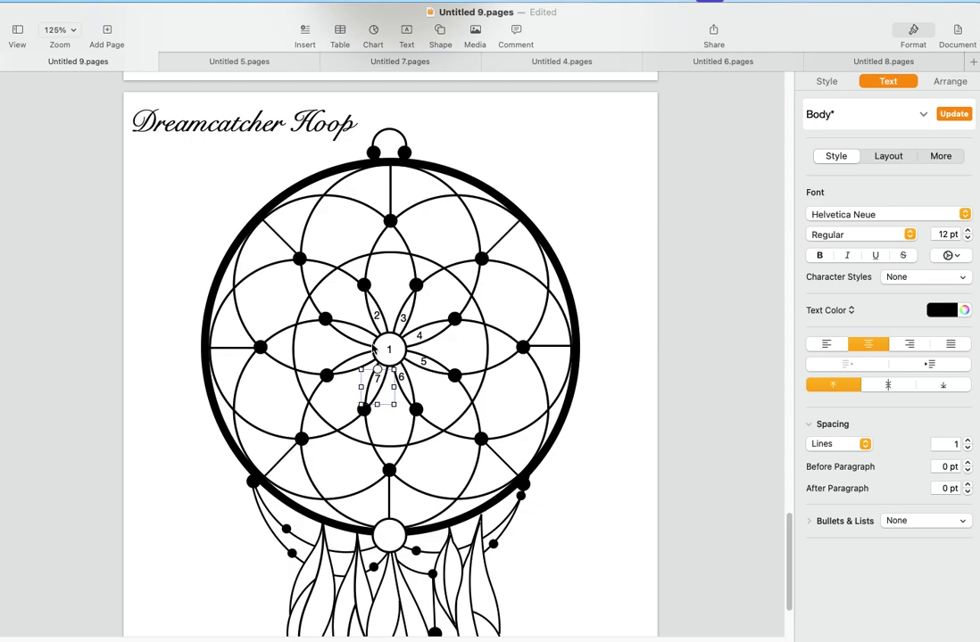
pyautogui.click(363, 364)
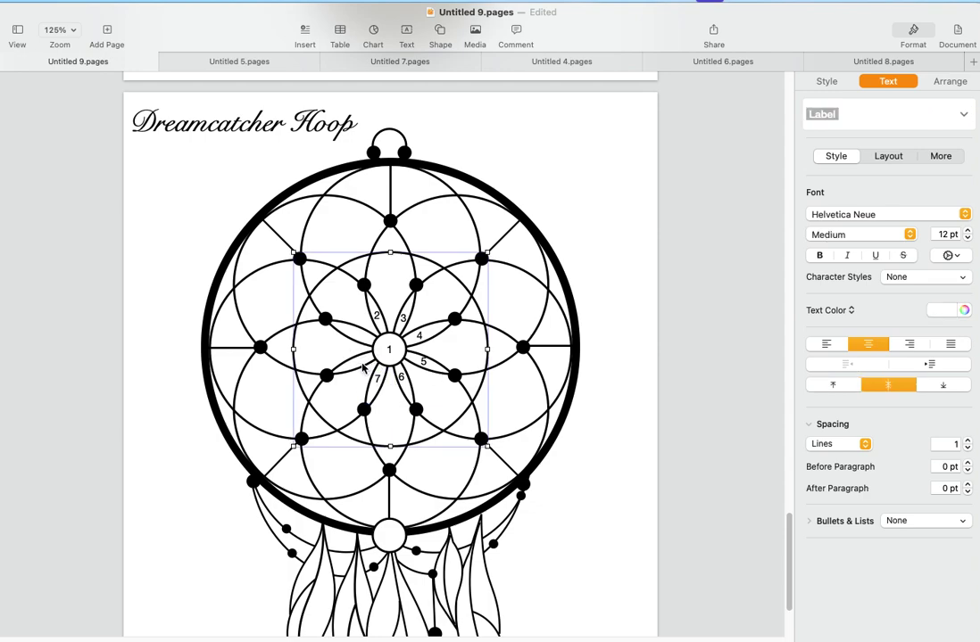
# - Add number 8 left of the centre and 9 at the upper-left petal
pyautogui.click(396, 363)
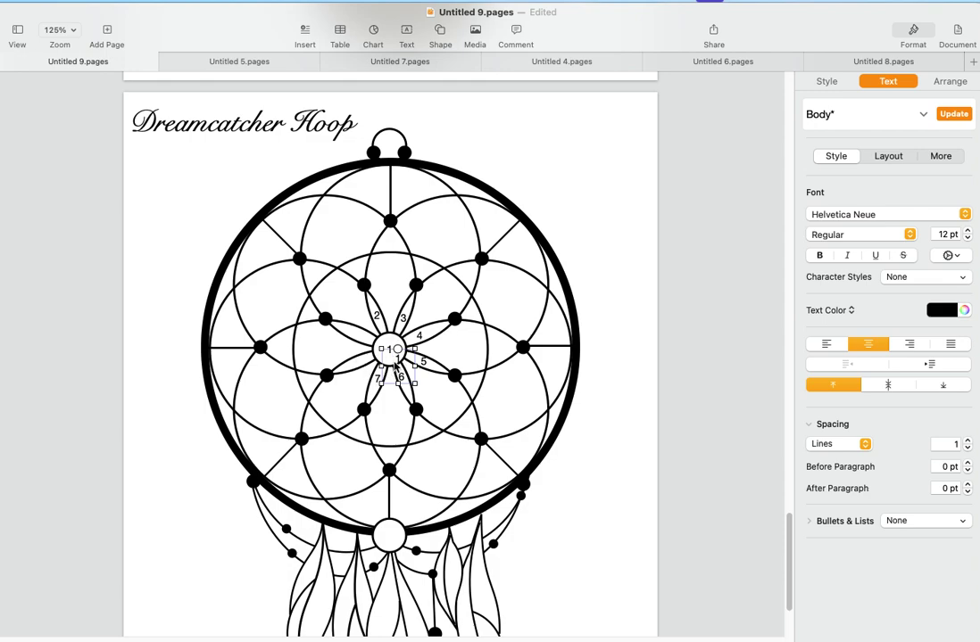
pyautogui.moveTo(401, 364); pyautogui.dragTo(360, 364)
pyautogui.press('super+z')
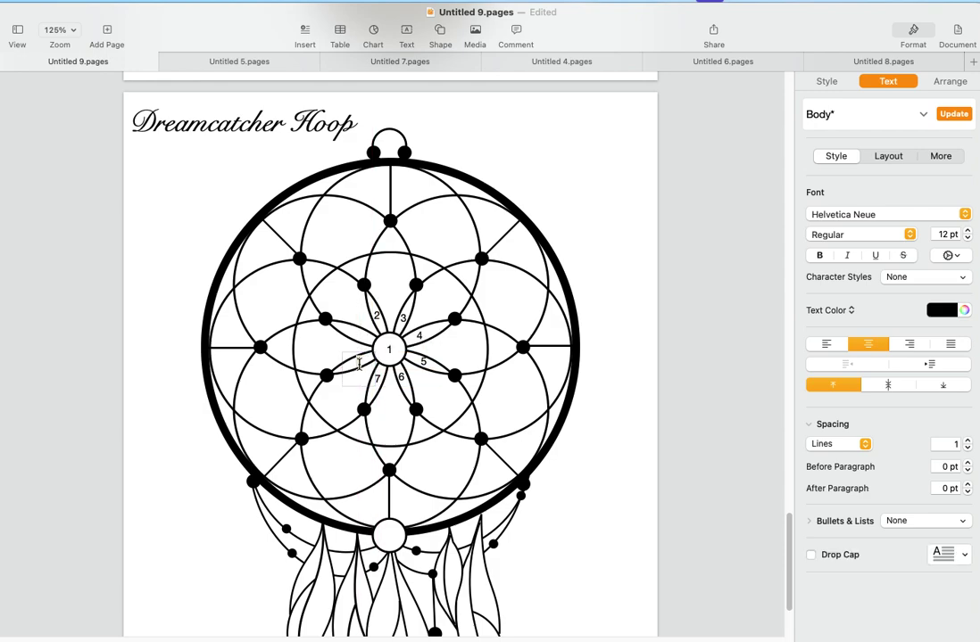
pyautogui.write('8')
pyautogui.click(361, 339)
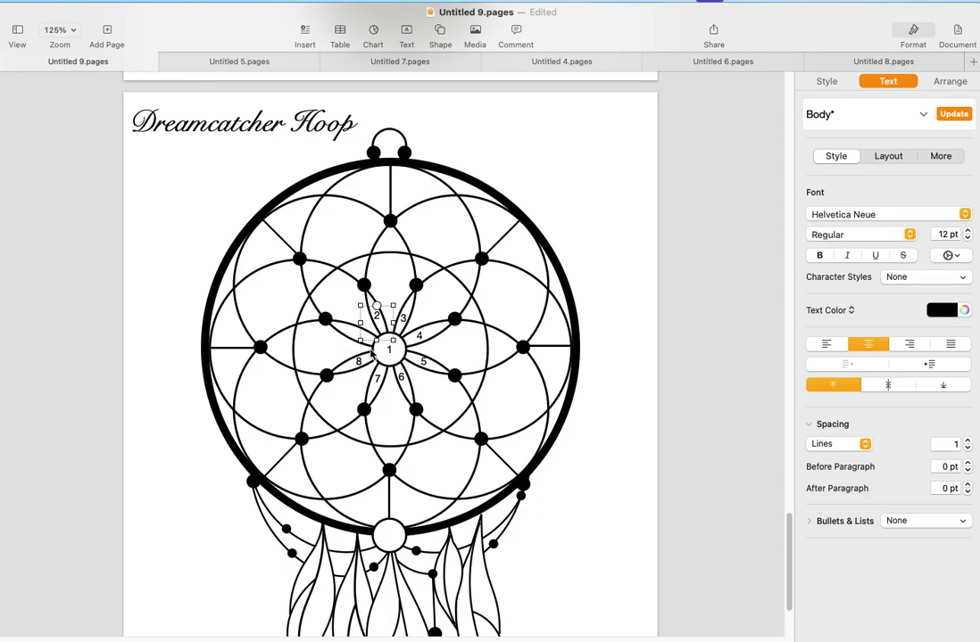
pyautogui.moveTo(375, 316); pyautogui.dragTo(363, 339)
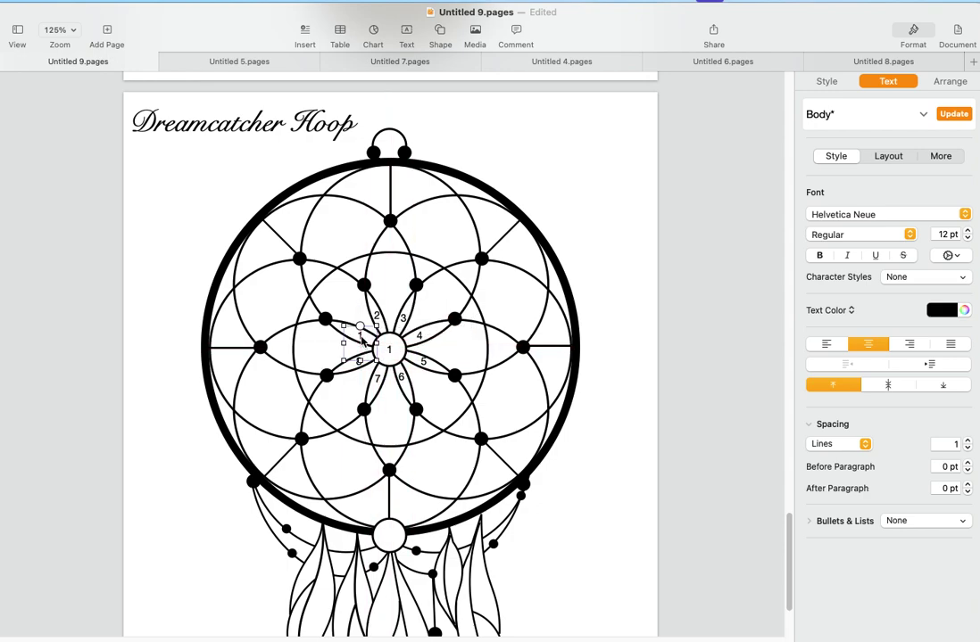
pyautogui.doubleClick(362, 337)
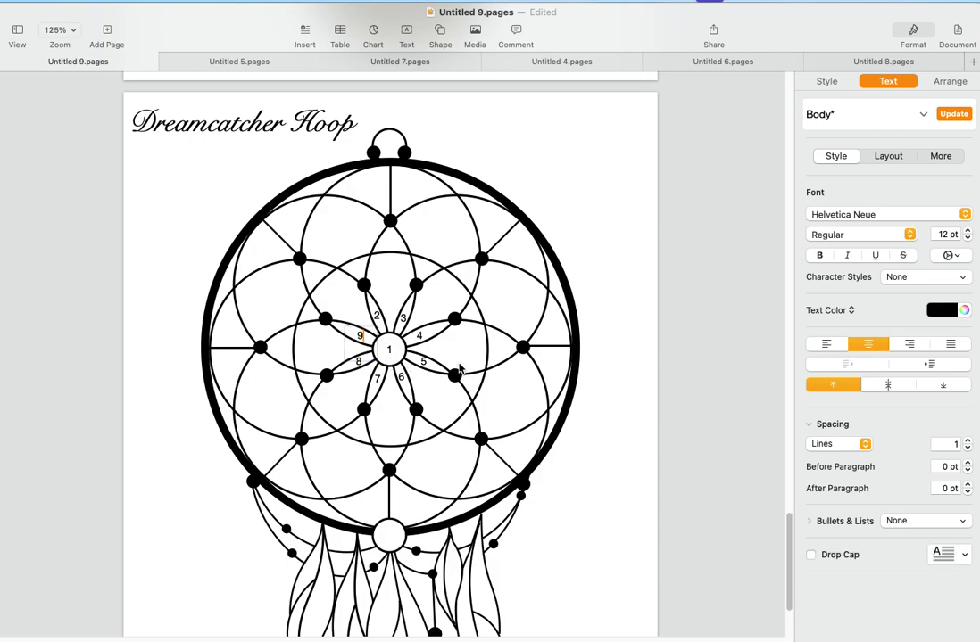
pyautogui.click(578, 456)
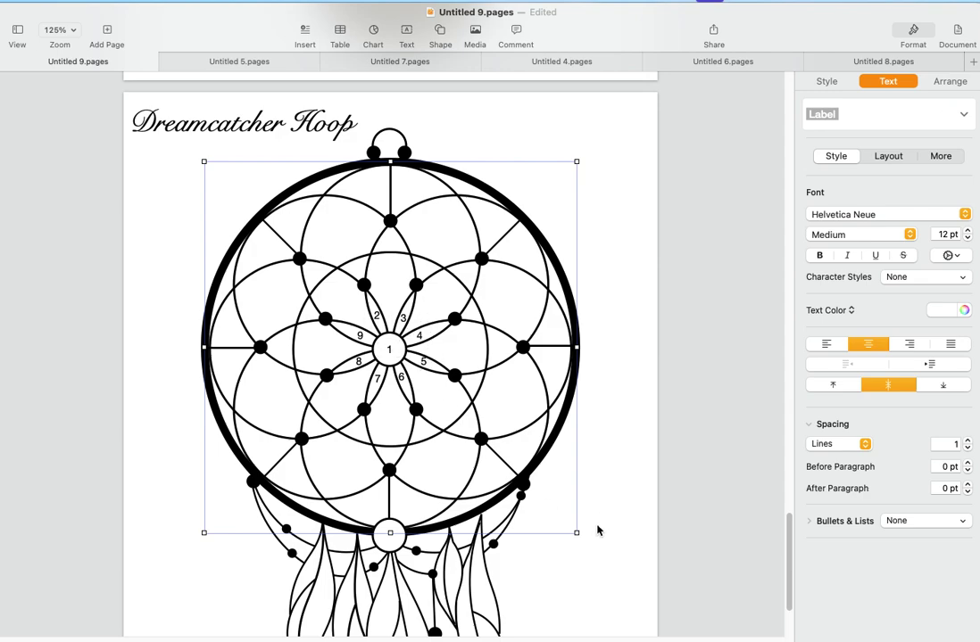
pyautogui.scroll(2, 597, 530)
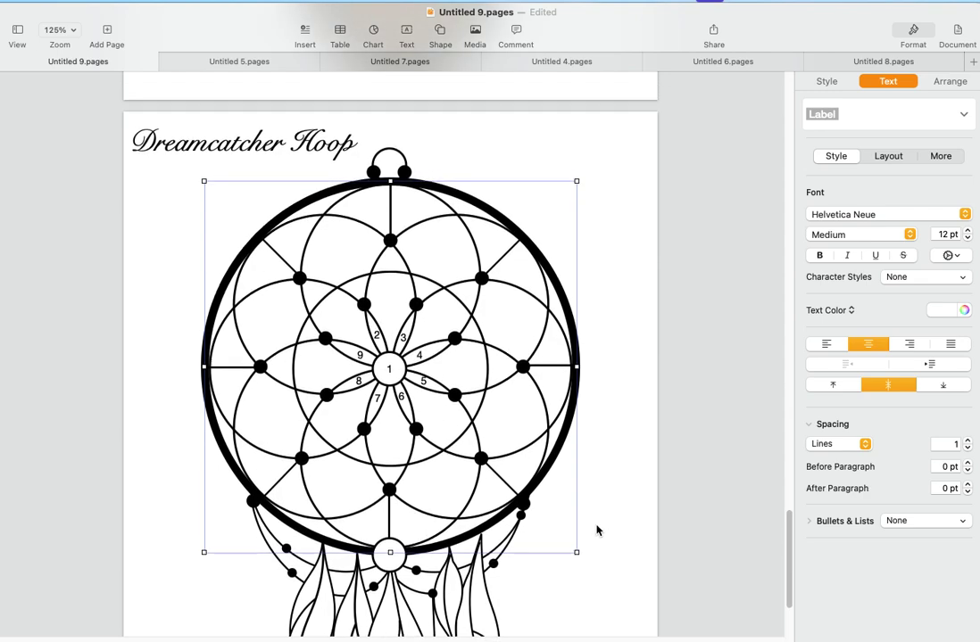
pyautogui.scroll(-5, 597, 530)
pyautogui.scroll(-5, 597, 530)
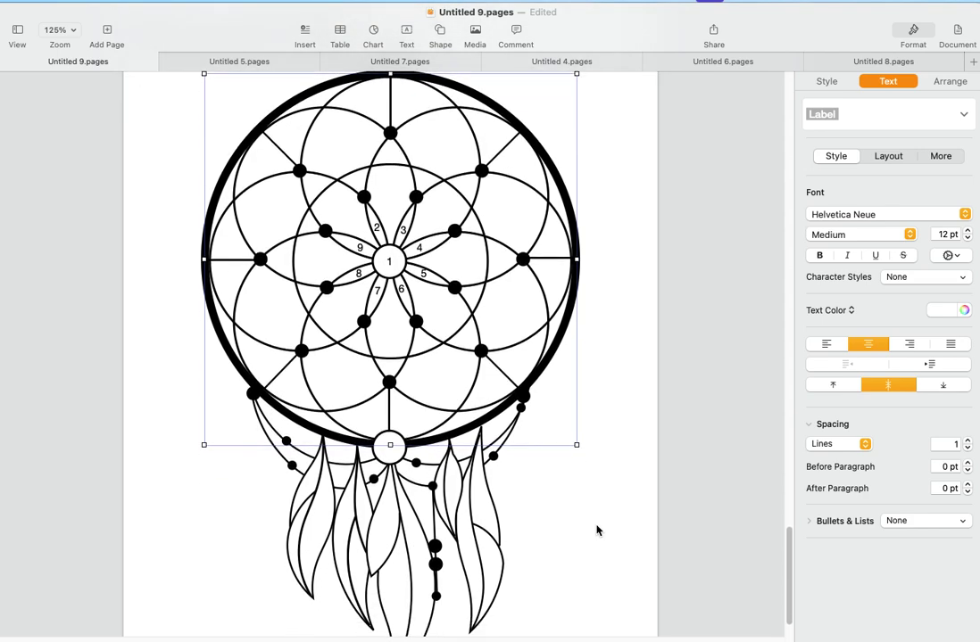
pyautogui.scroll(8, 597, 530)
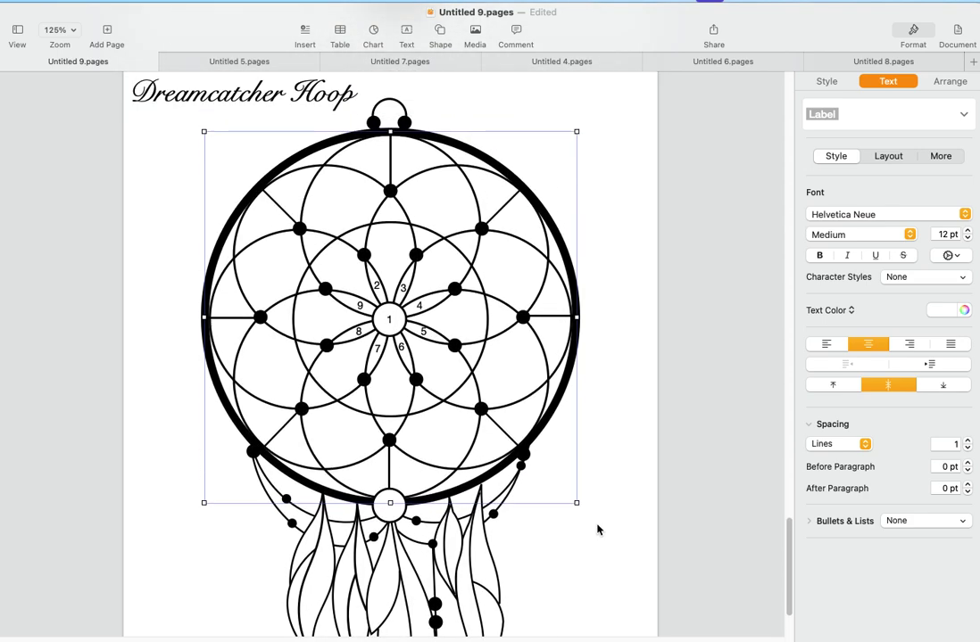
pyautogui.scroll(1, 597, 530)
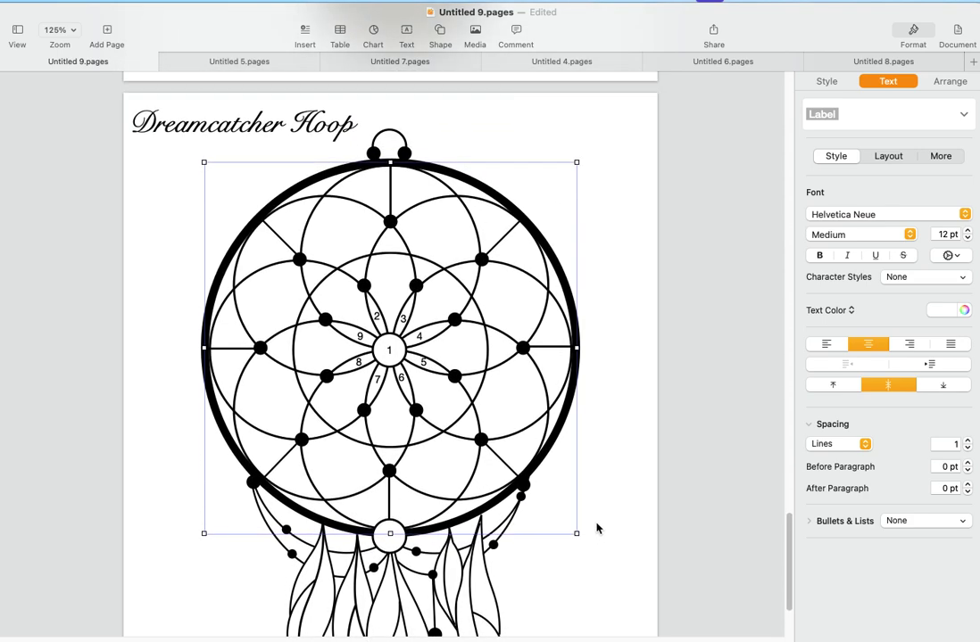
pyautogui.click(597, 530)
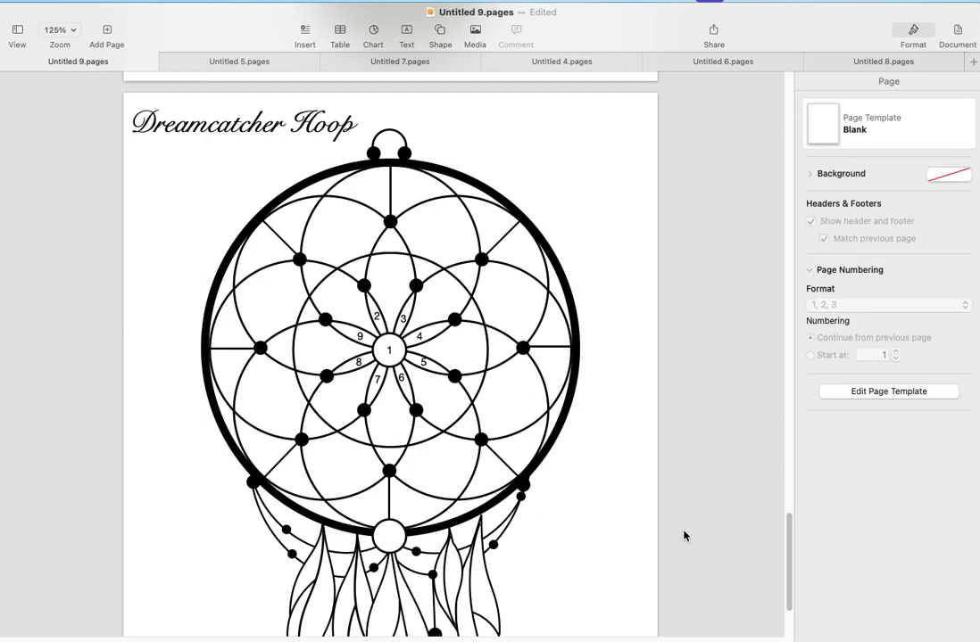
pyautogui.scroll(1, 636, 546)
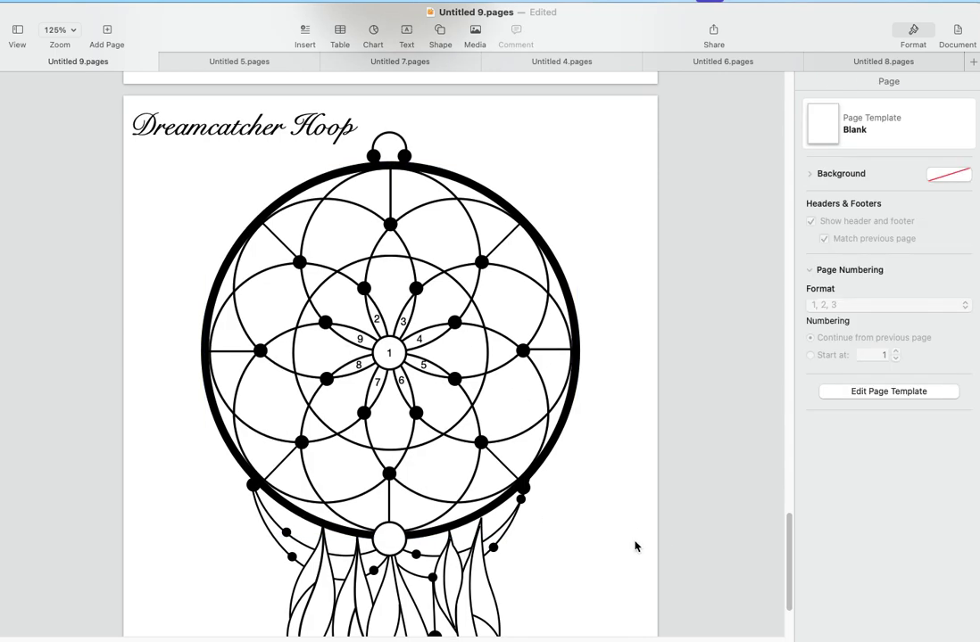
pyautogui.click(258, 128)
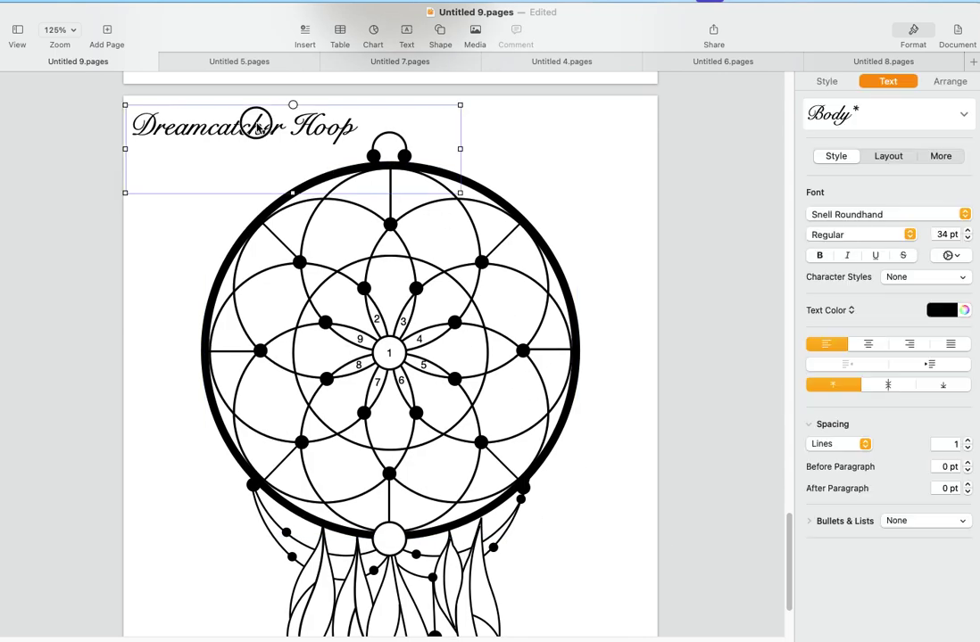
pyautogui.tripleClick(257, 126)
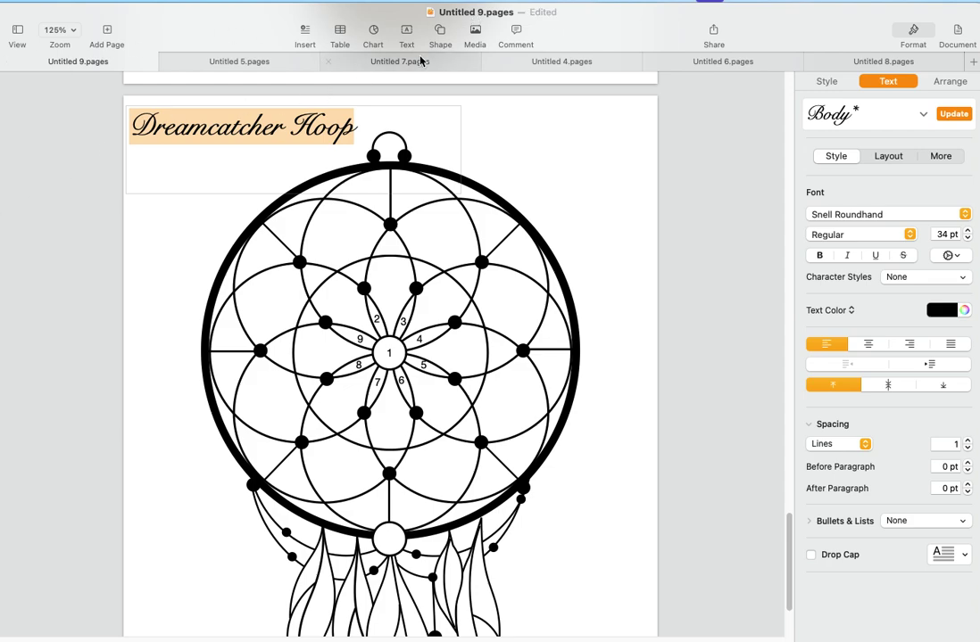
pyautogui.click(505, 102)
pyautogui.scroll(-1, 554, 170)
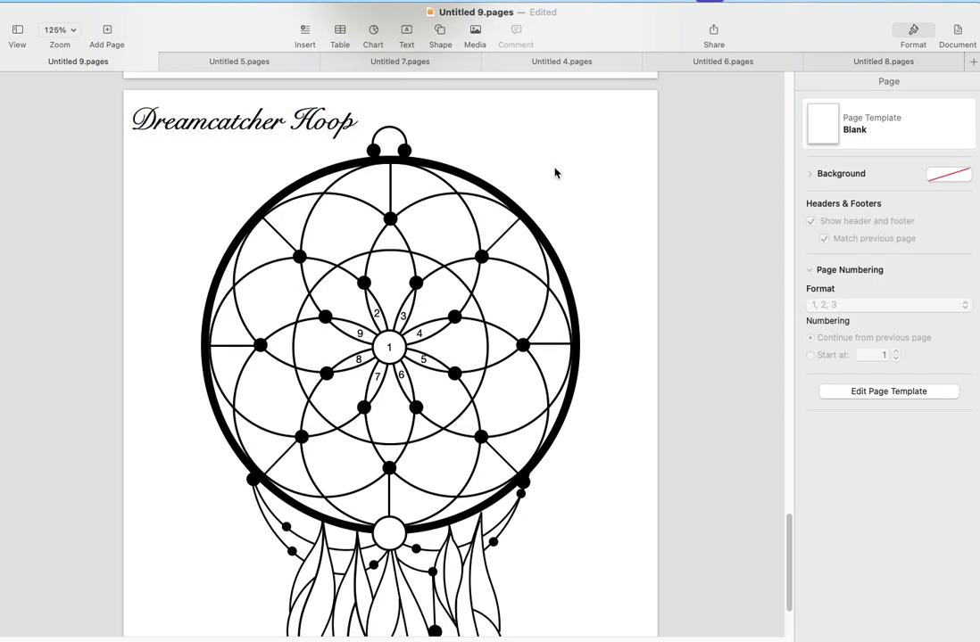
pyautogui.click(59, 31)
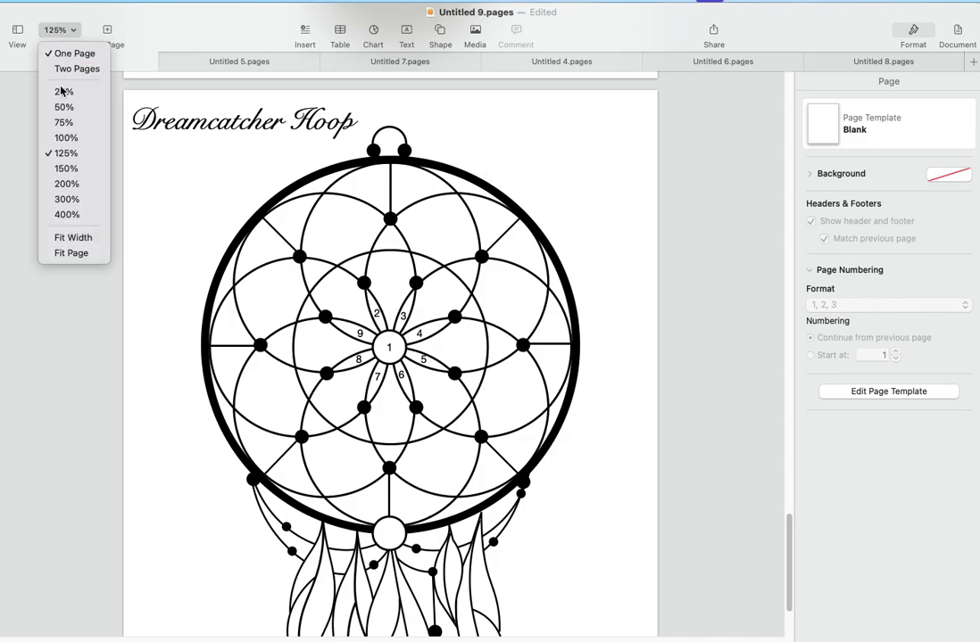
# - Zoom the page to 100% and begin selecting the title with all dreamcatcher shapes
pyautogui.click(65, 137)
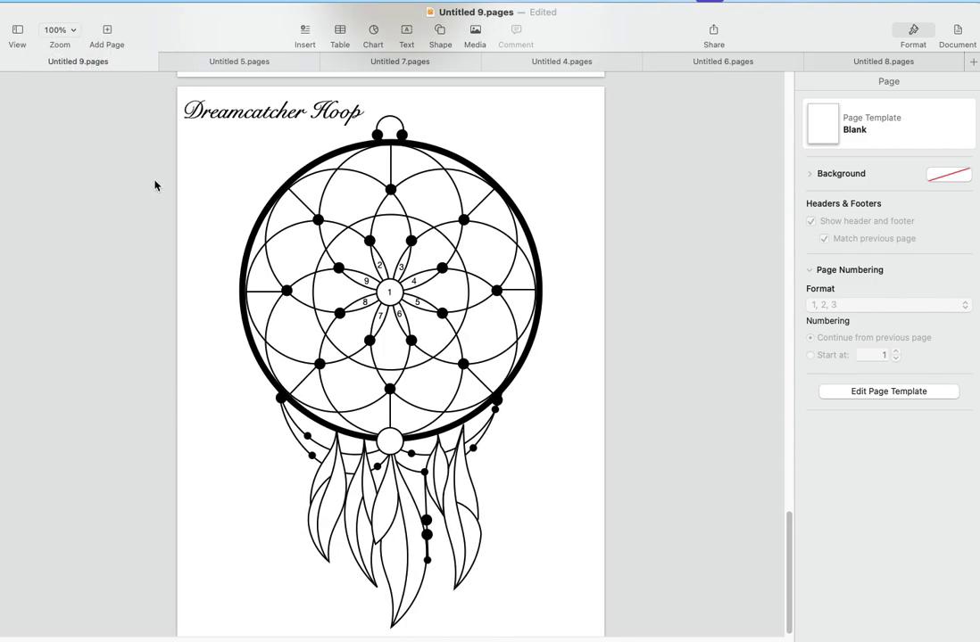
pyautogui.click(183, 93)
pyautogui.click(182, 88)
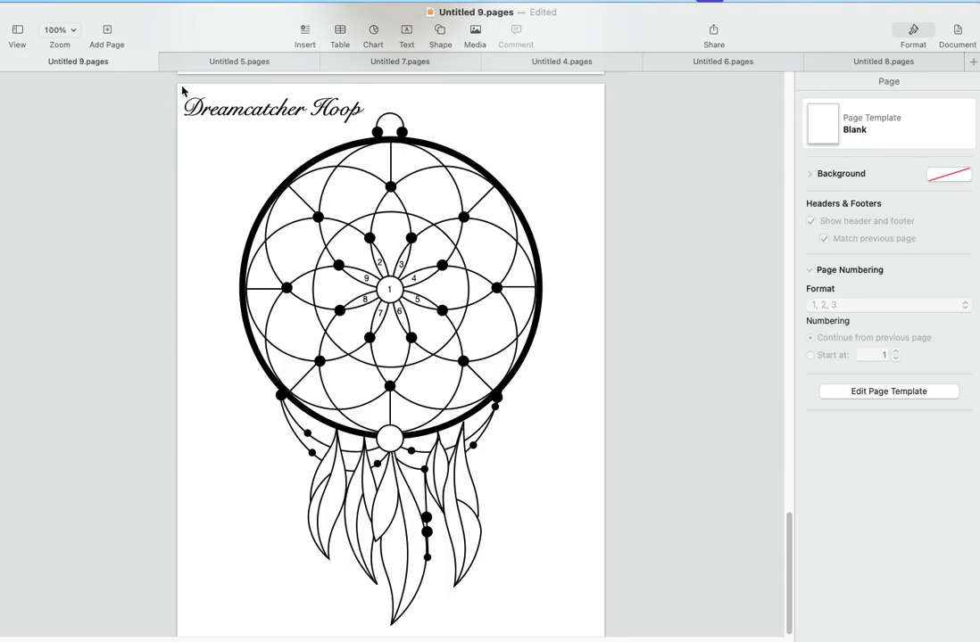
pyautogui.click(185, 91)
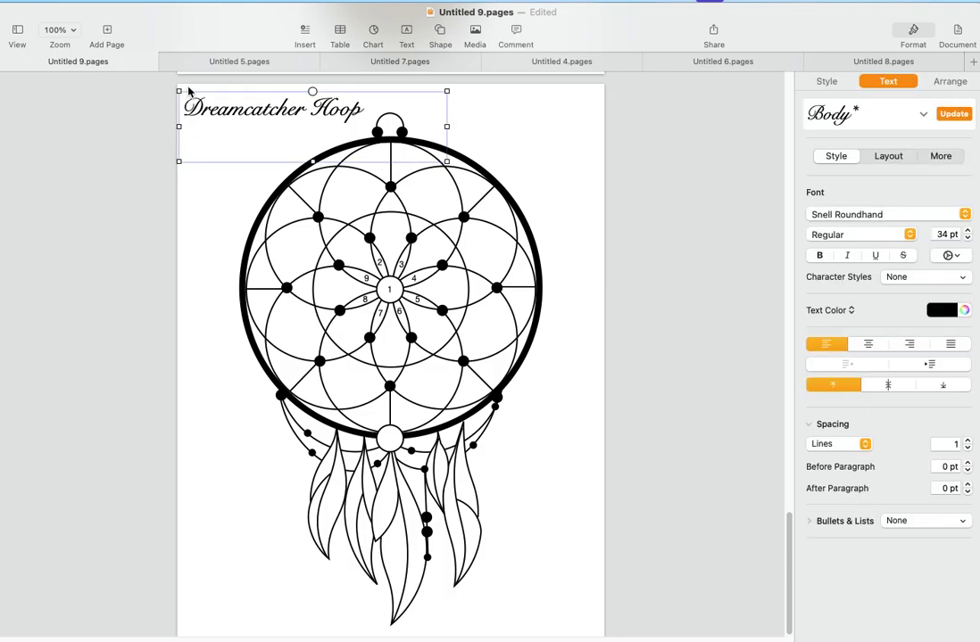
pyautogui.click(185, 91)
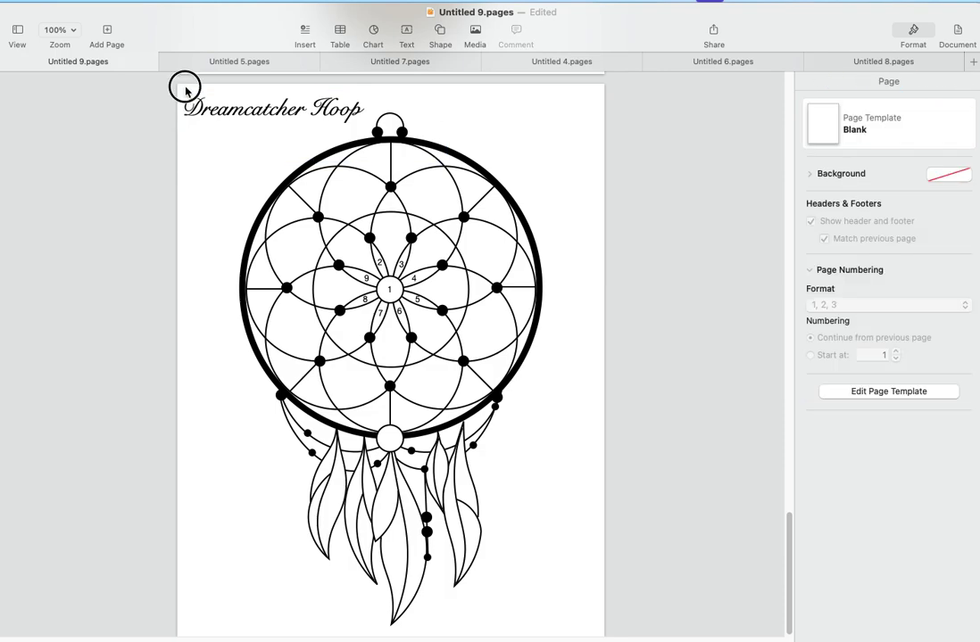
pyautogui.click(268, 106)
pyautogui.keyDown('shift'); pyautogui.click(439, 163); pyautogui.keyUp('shift')
pyautogui.moveTo(439, 163); pyautogui.dragTo(576, 622)
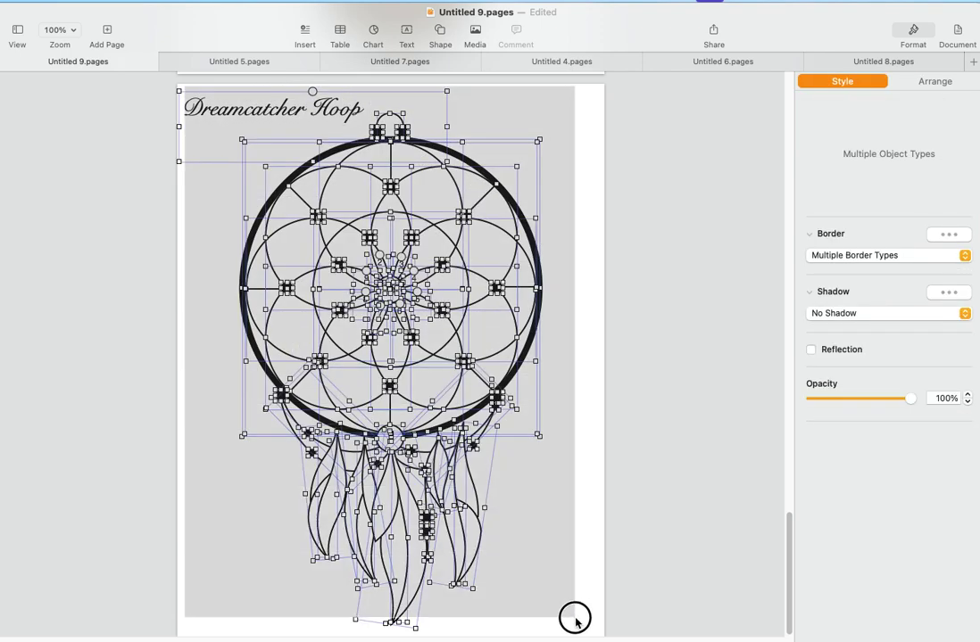
# - Finish selecting the title and dreamcatcher, then create a new document from Blank Layout
pyautogui.moveTo(576, 622); pyautogui.dragTo(577, 619)
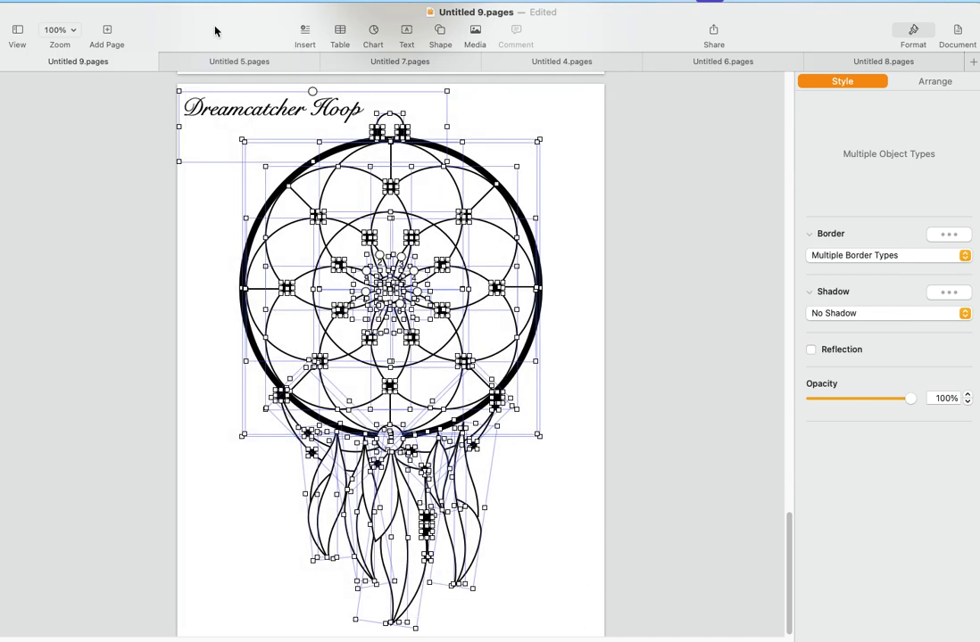
pyautogui.click(13, 3)
pyautogui.press('Escape')
pyautogui.press('super+n')
pyautogui.doubleClick(432, 273)
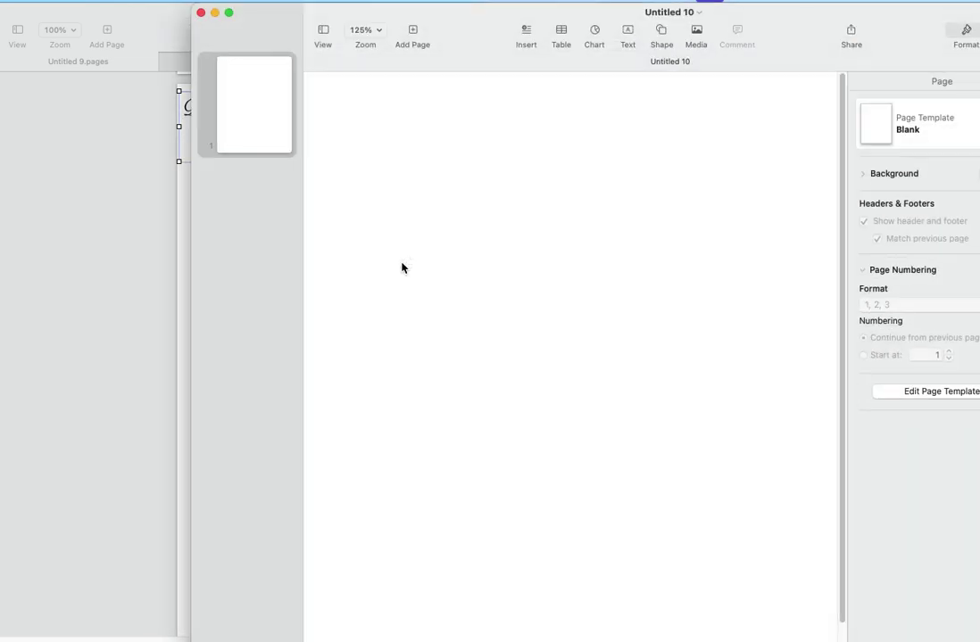
# - Paste the titled dreamcatcher into Untitled 10 and nudge it up slightly
pyautogui.press('super+v')
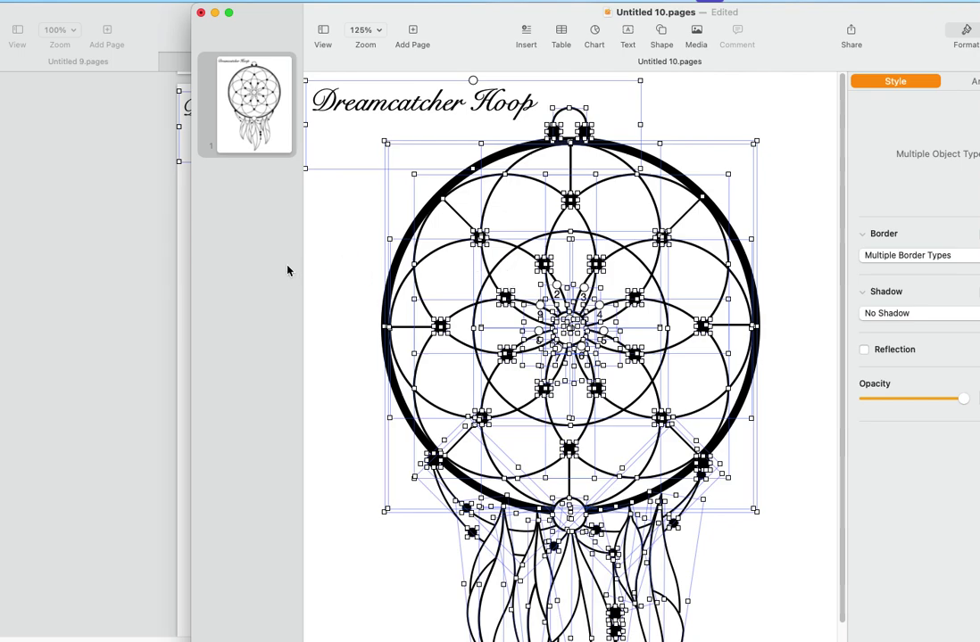
pyautogui.press('Up')
pyautogui.press('Up')
pyautogui.press('Up')
pyautogui.press('Up')
pyautogui.press('Up')
pyautogui.scroll(-3, 328, 256)
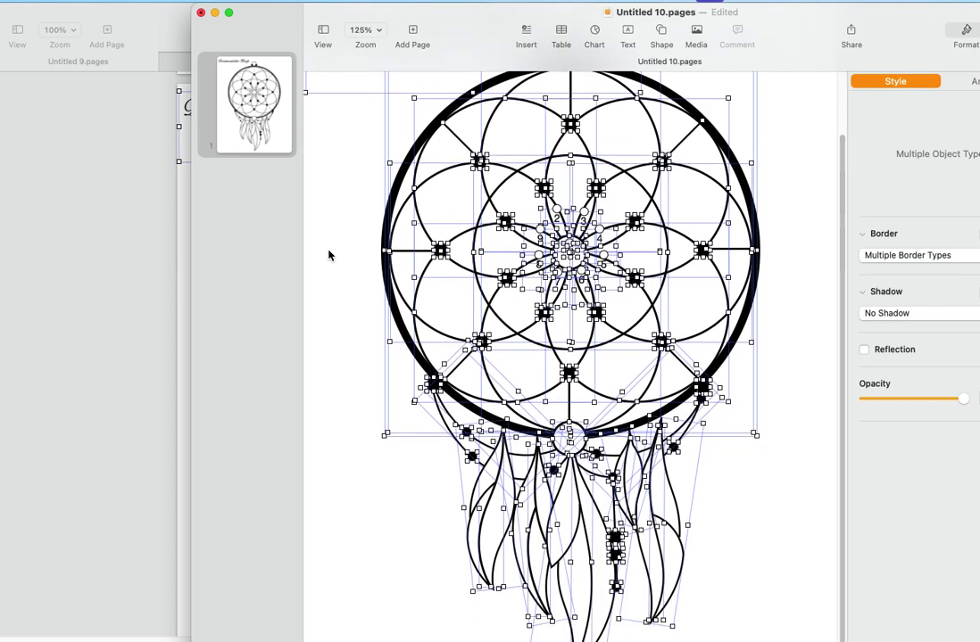
pyautogui.click(327, 258)
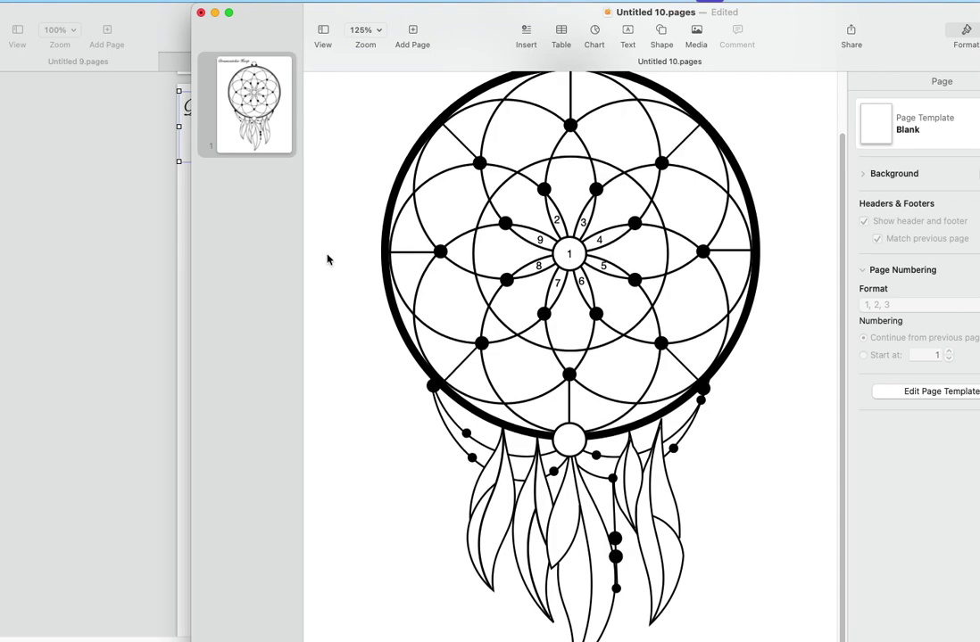
pyautogui.scroll(2, 328, 259)
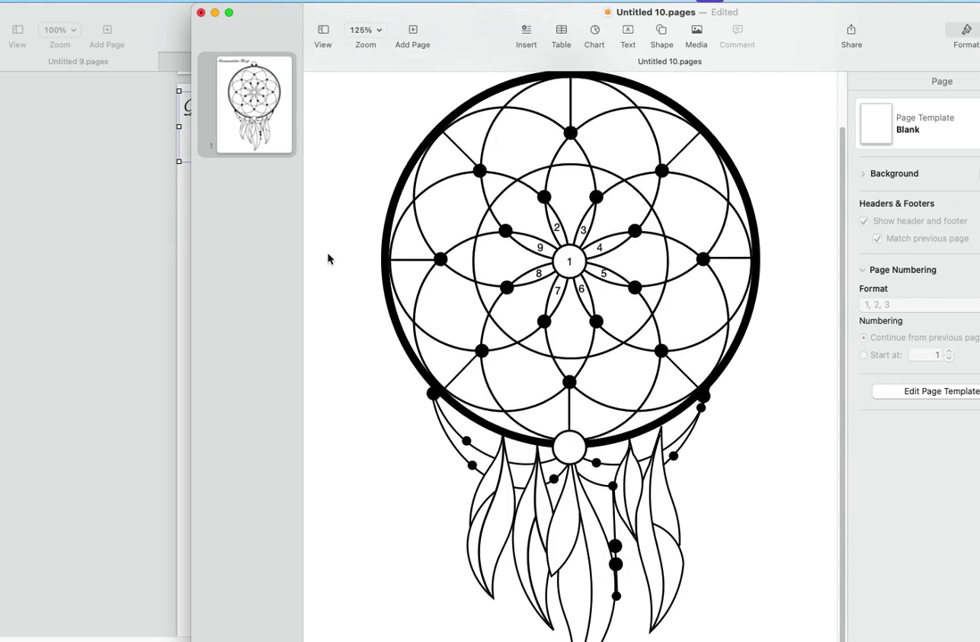
pyautogui.scroll(5, 328, 258)
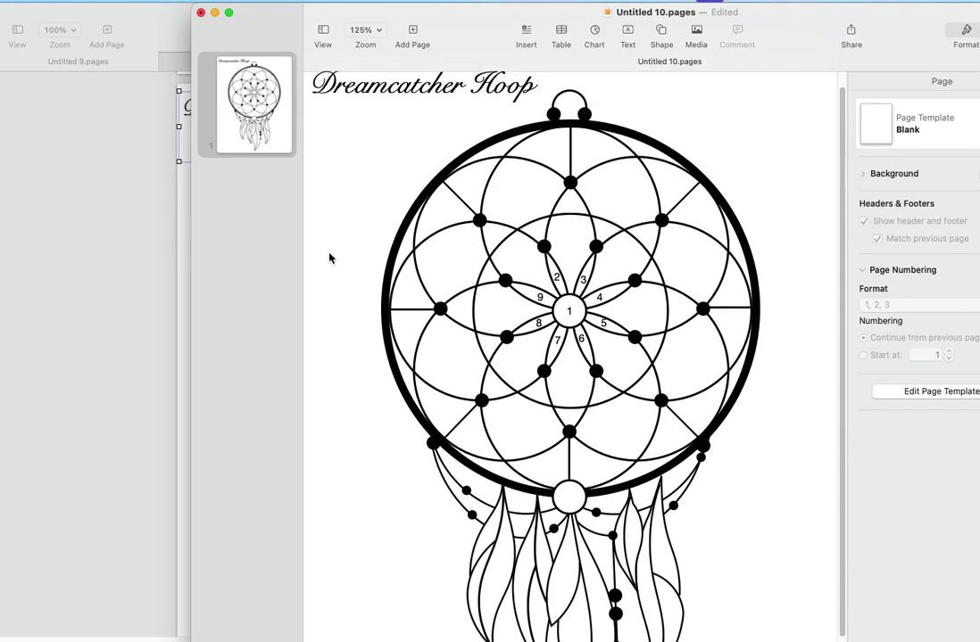
# - Rename the document to 'Dreamcatcher Hoop.pages' using the title text
pyautogui.click(649, 13)
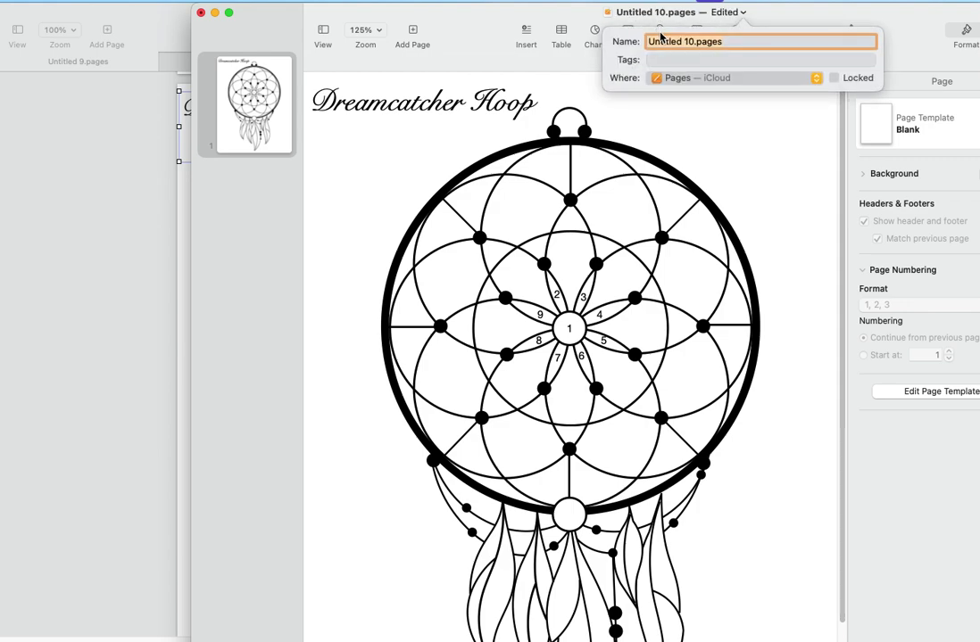
pyautogui.click(430, 85)
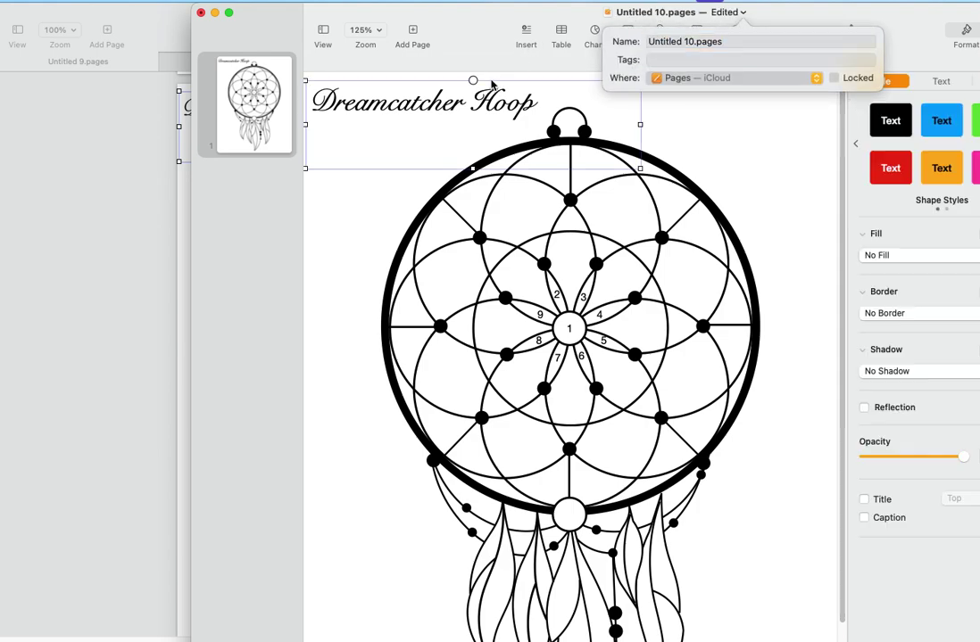
pyautogui.tripleClick(479, 96)
pyautogui.press('super+c')
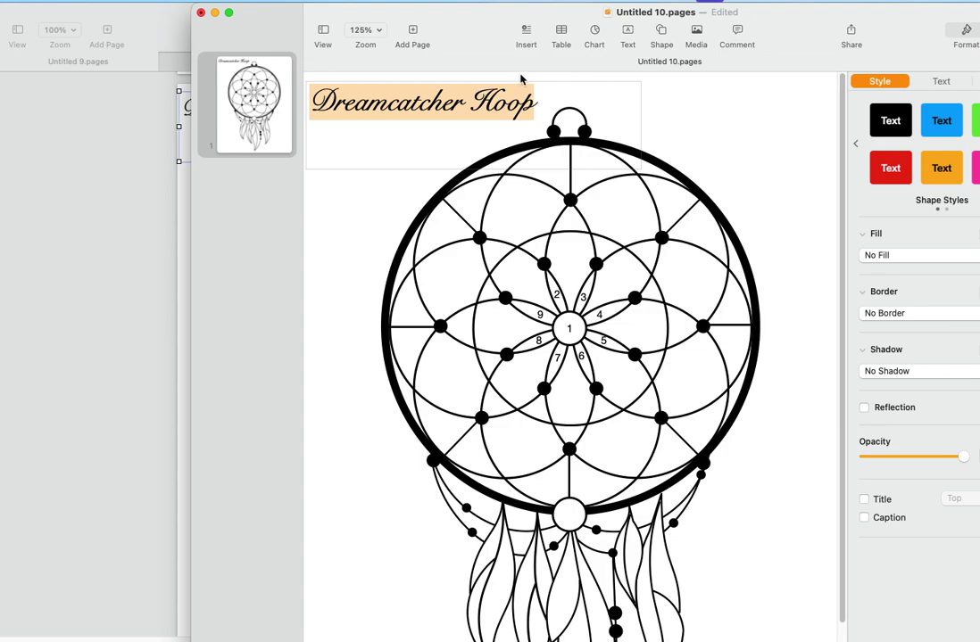
pyautogui.click(661, 13)
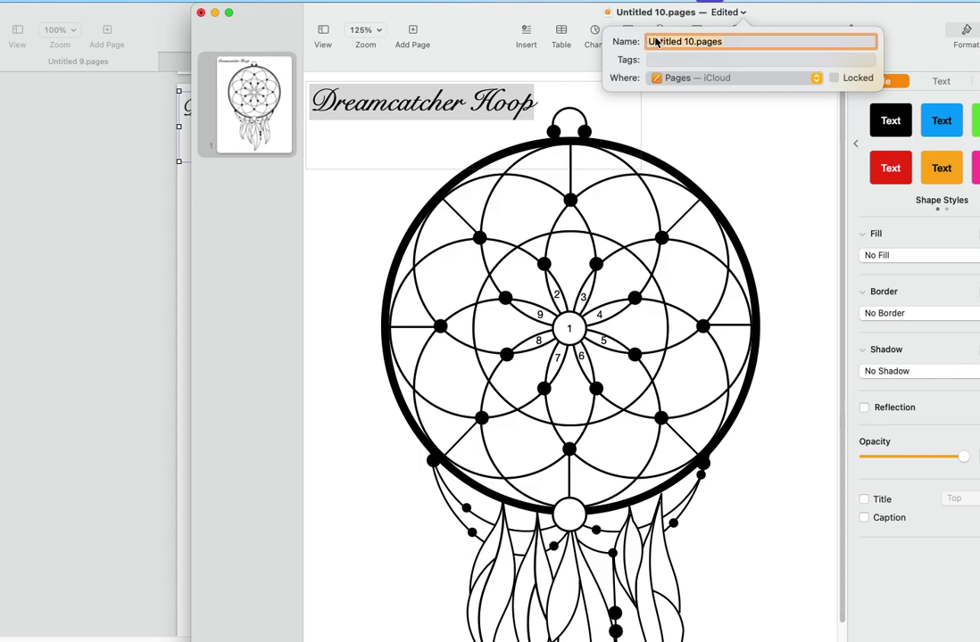
pyautogui.press('super+v')
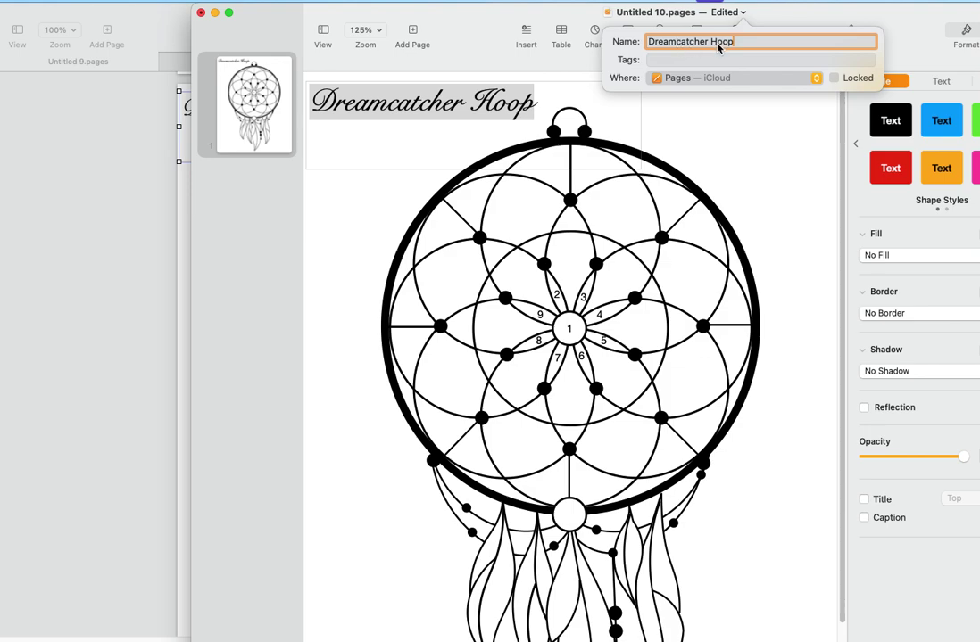
pyautogui.write('.pages')
pyautogui.click(754, 118)
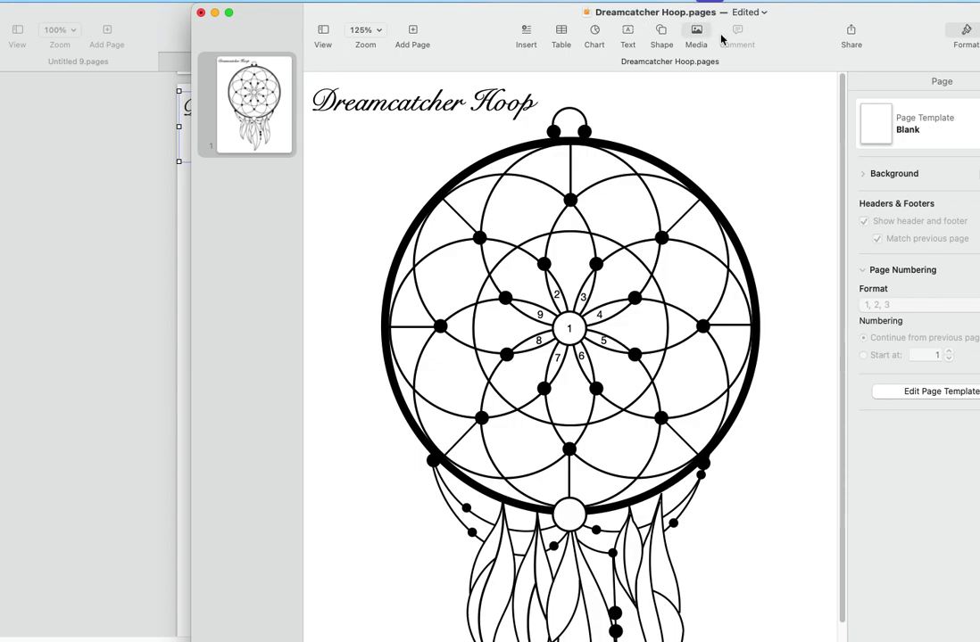
pyautogui.scroll(-3, 742, 136)
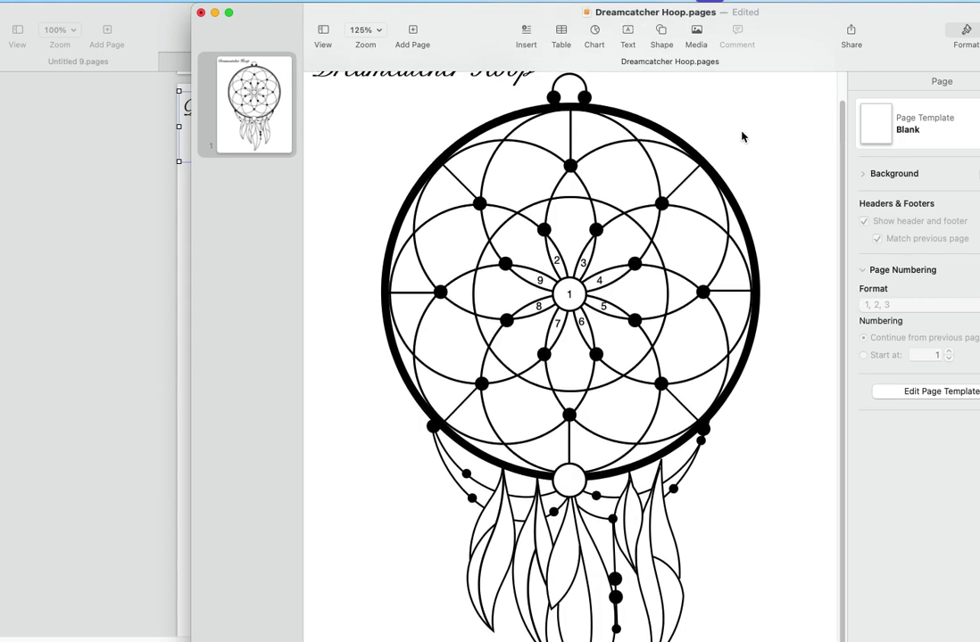
pyautogui.scroll(3, 741, 135)
pyautogui.scroll(-4, 742, 136)
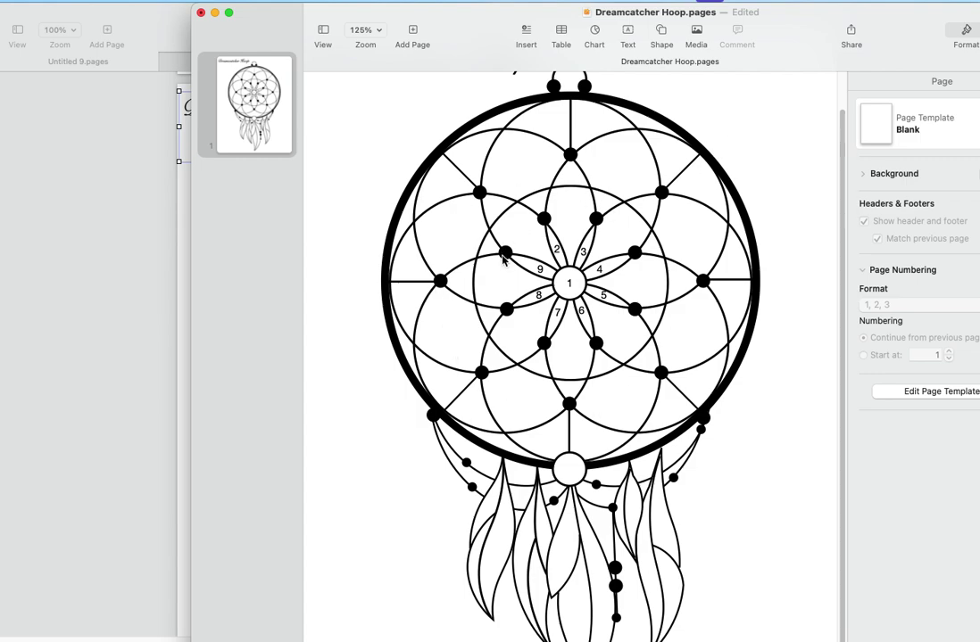
pyautogui.scroll(-3, 363, 471)
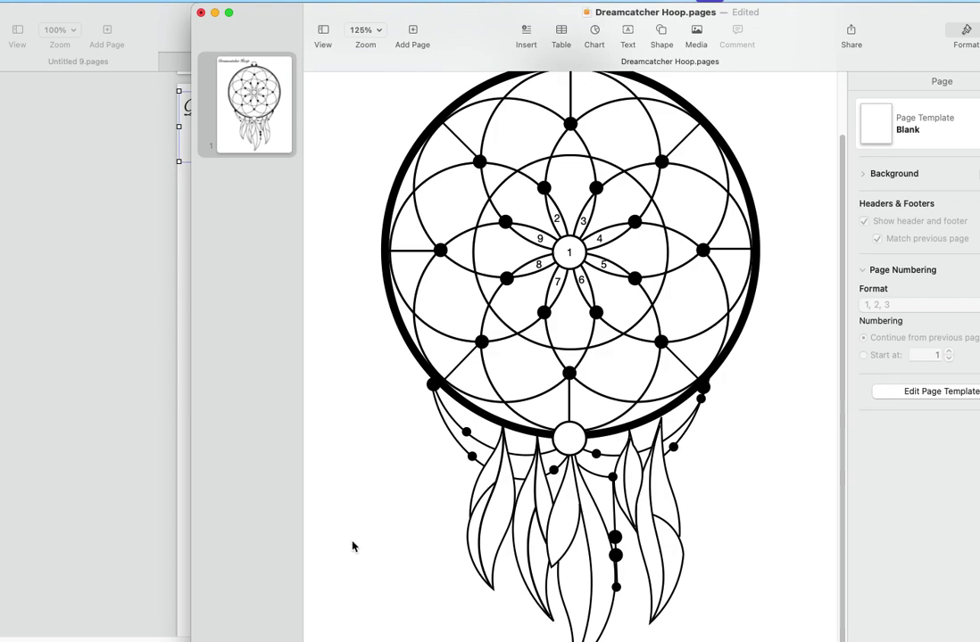
pyautogui.scroll(3, 771, 483)
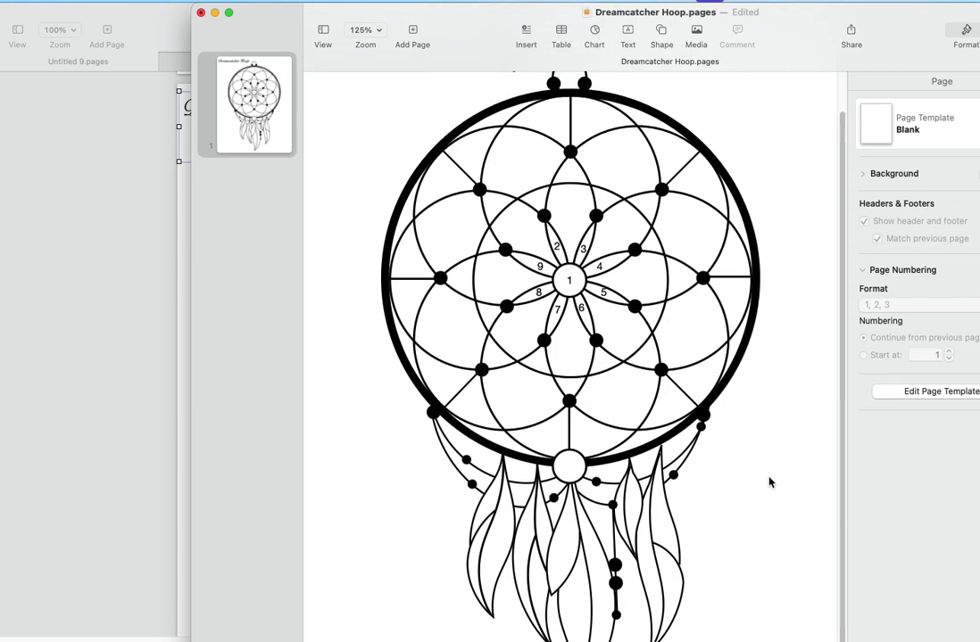
pyautogui.scroll(5, 770, 483)
pyautogui.scroll(-8, 770, 482)
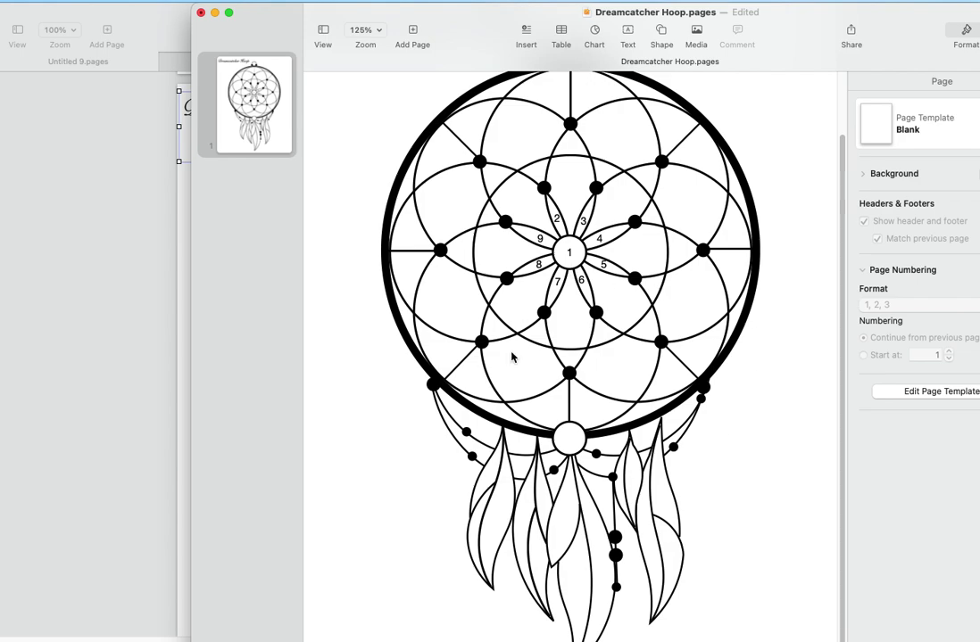
pyautogui.scroll(4, 751, 480)
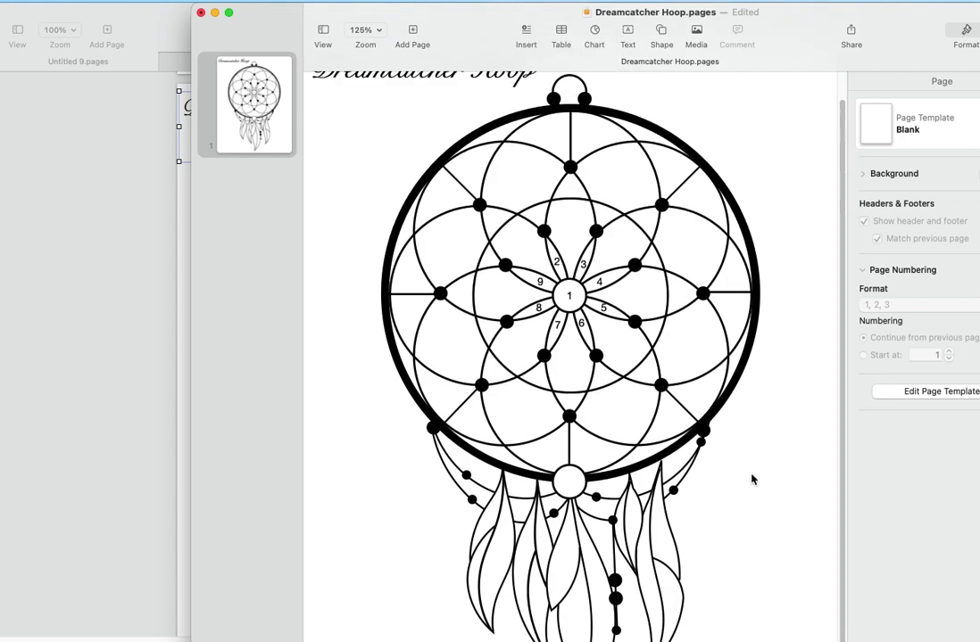
pyautogui.scroll(-4, 751, 479)
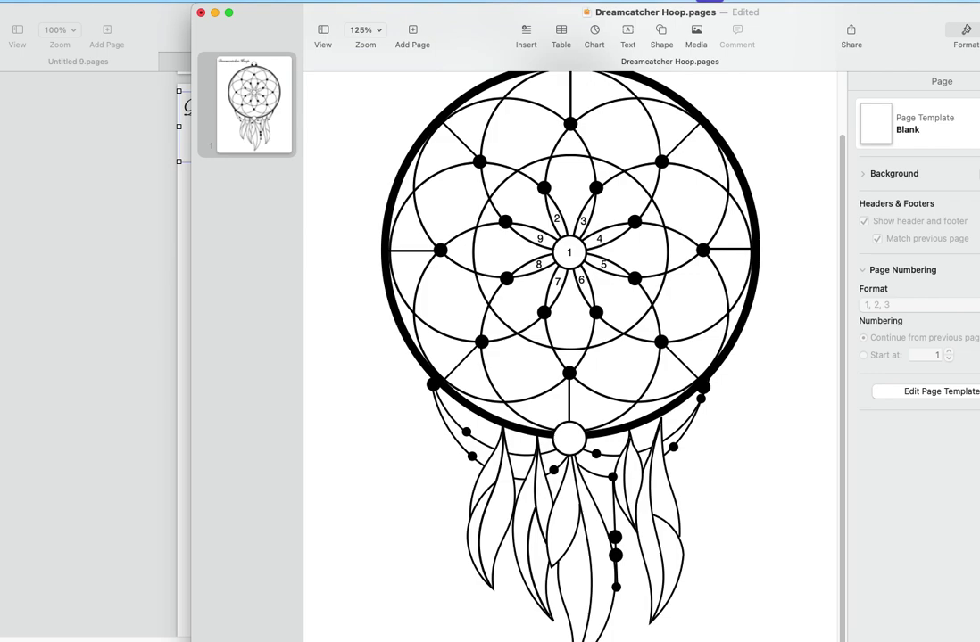
# - Open Bluebonnet Teardrop.pages from the June section of the Pages iCloud folder
pyautogui.click(0, 0)
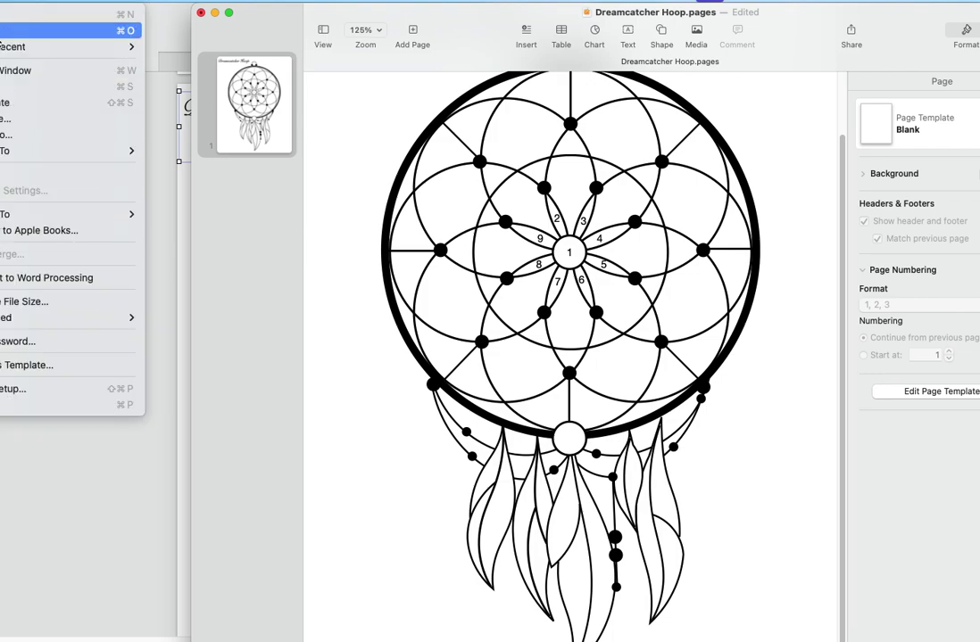
pyautogui.click(26, 30)
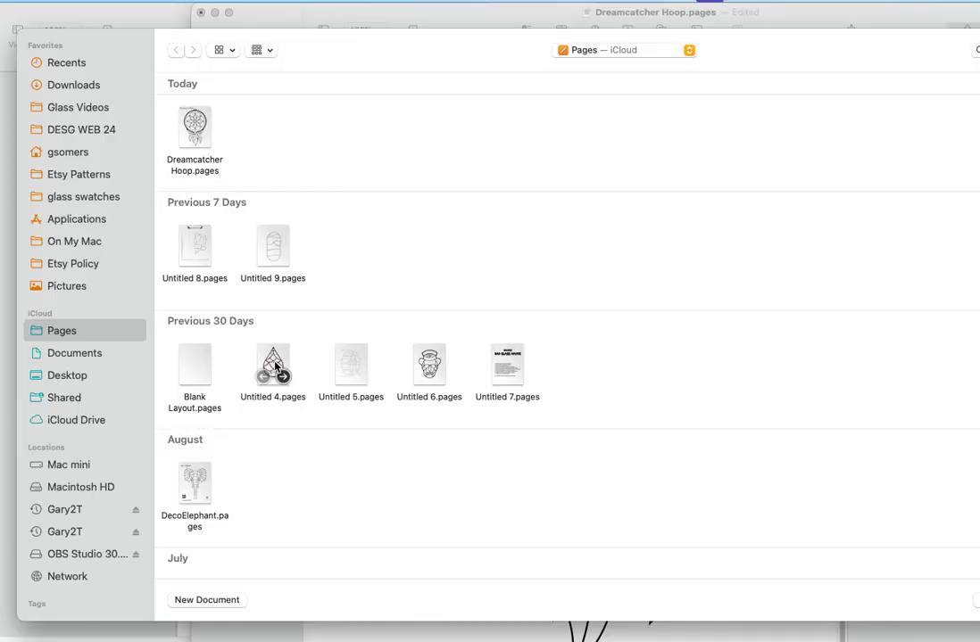
pyautogui.scroll(-3, 276, 361)
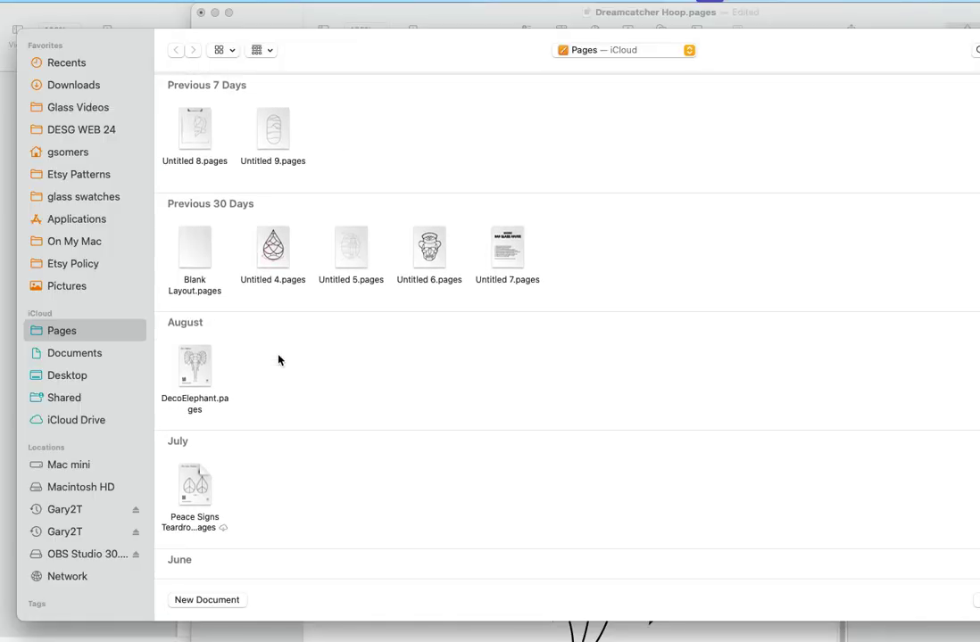
pyautogui.scroll(-2, 278, 360)
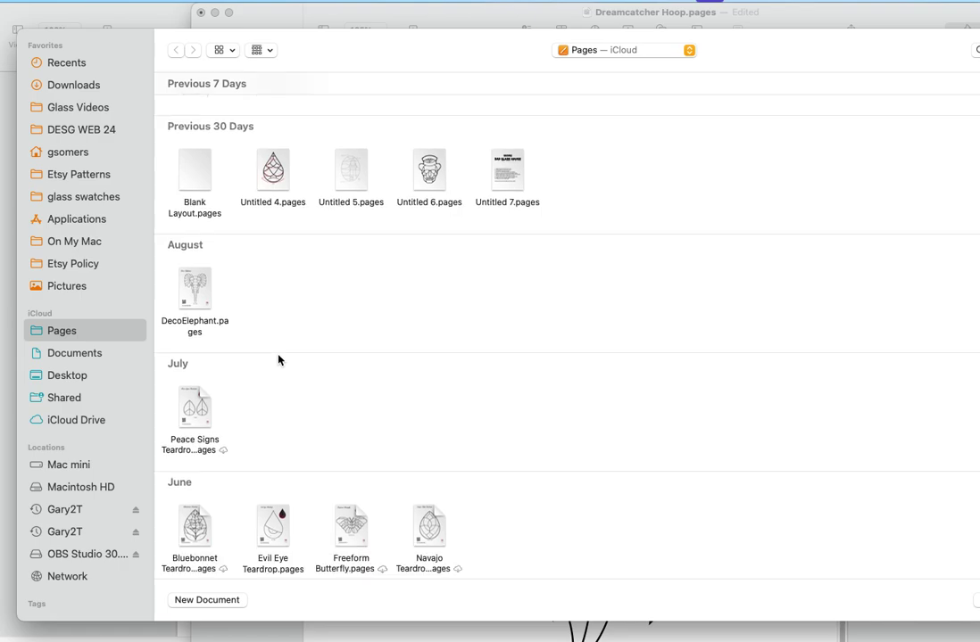
pyautogui.doubleClick(197, 511)
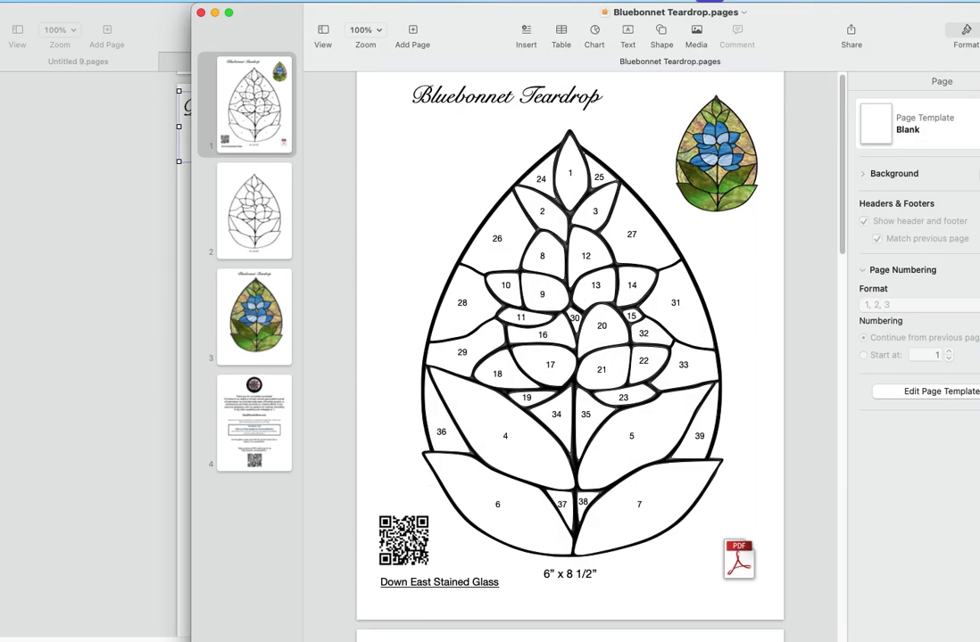
# - Select the QR code, Down East Stained Glass label and 6" x 8 1/2" label, then return to Dreamcatcher Hoop
pyautogui.click(403, 540)
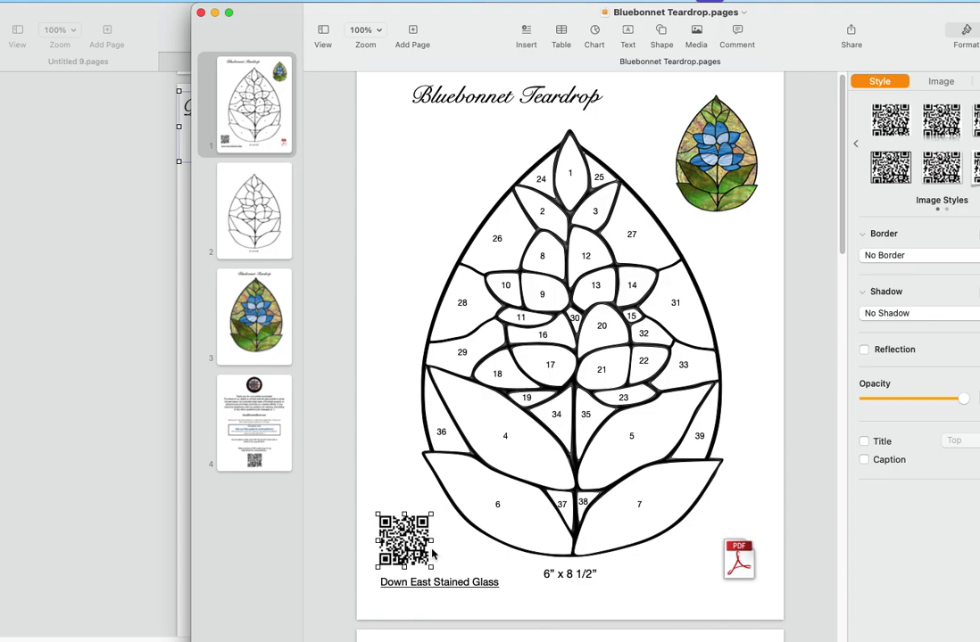
pyautogui.click(441, 580)
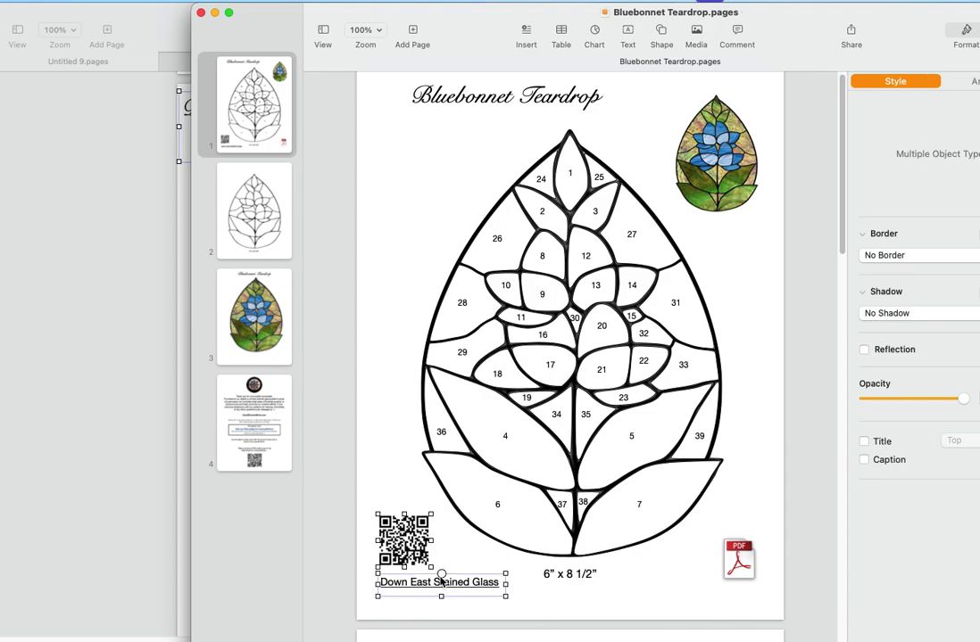
pyautogui.click(443, 578)
pyautogui.click(448, 565)
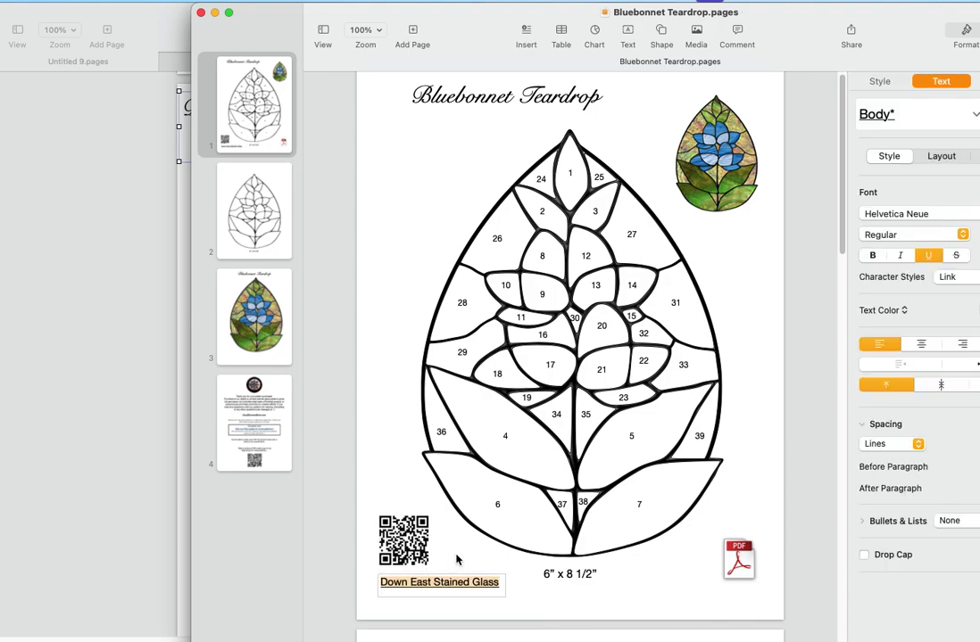
pyautogui.click(455, 555)
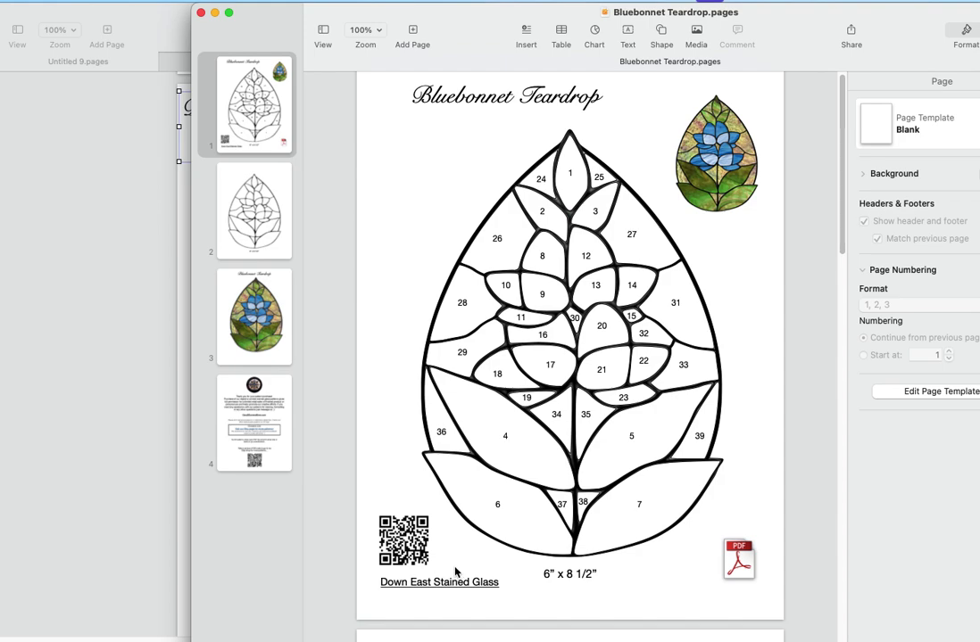
pyautogui.click(455, 576)
pyautogui.keyDown('shift'); pyautogui.click(427, 543); pyautogui.keyUp('shift')
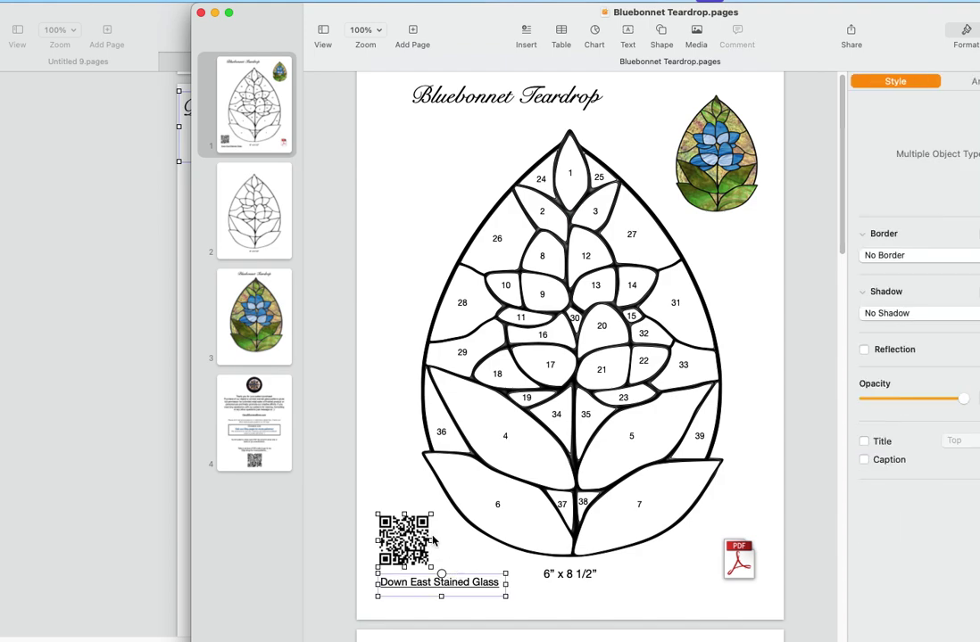
pyautogui.keyDown('shift'); pyautogui.click(577, 577); pyautogui.keyUp('shift')
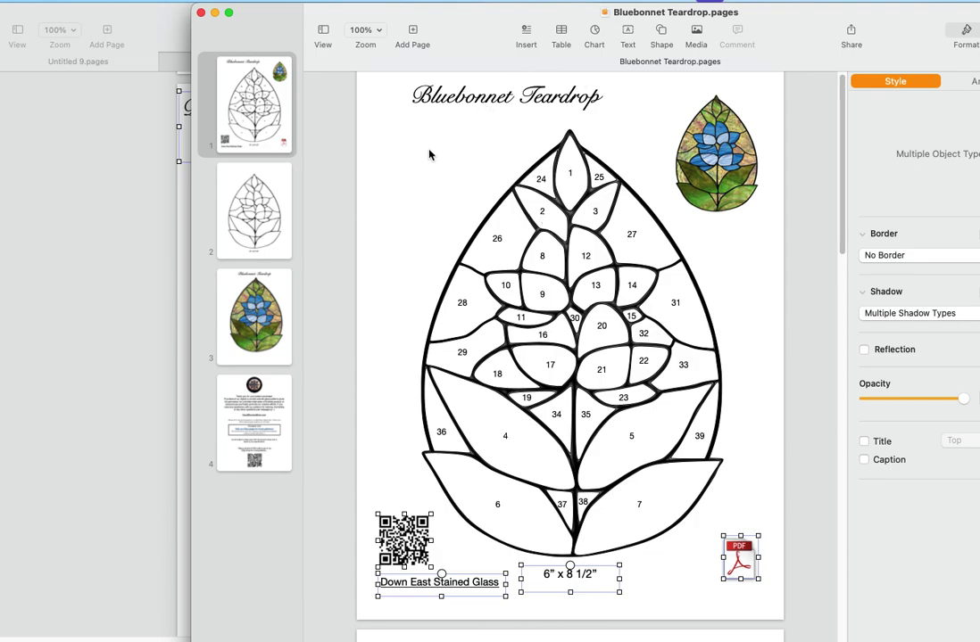
pyautogui.click(228, 2)
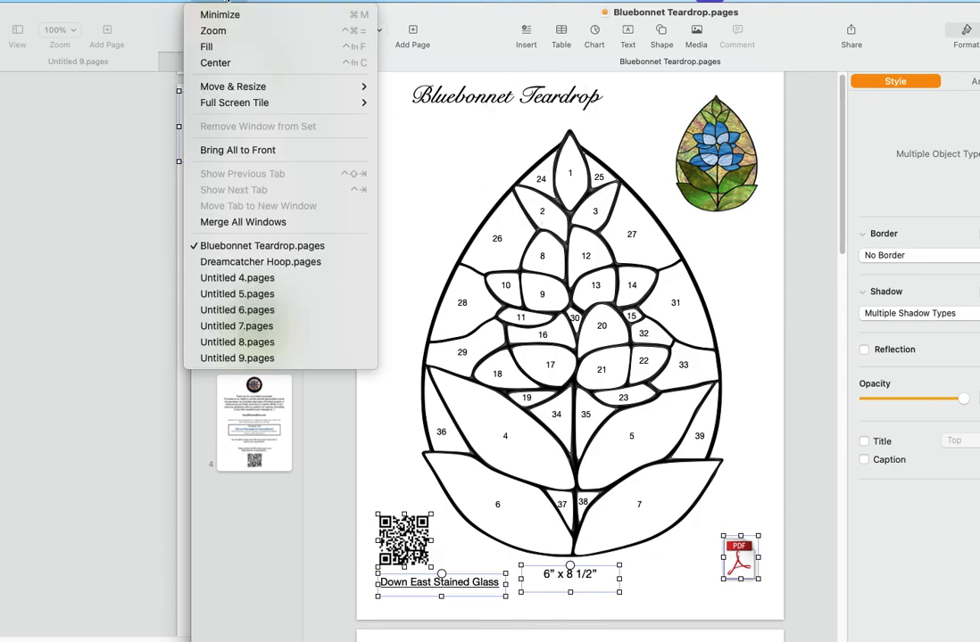
pyautogui.click(273, 264)
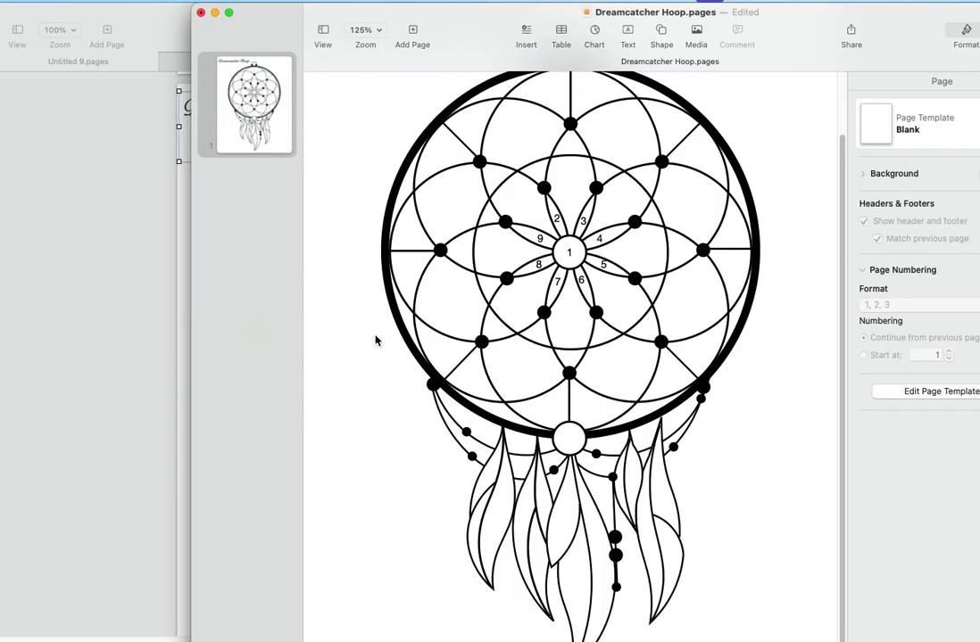
# - Paste the QR code and labels at 100% zoom, moving the size label right under the feathers
pyautogui.press('super+v')
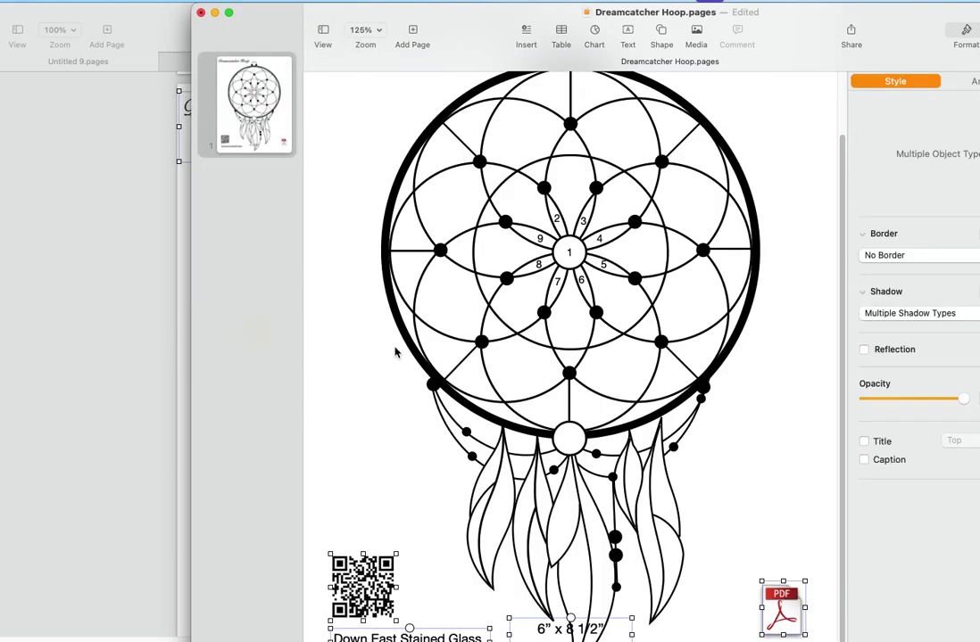
pyautogui.click(378, 33)
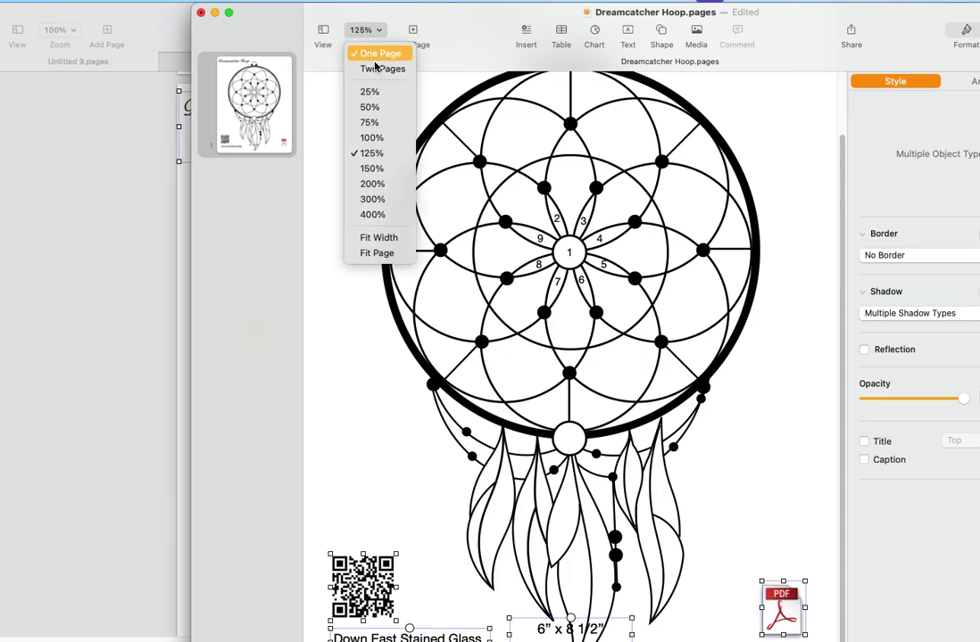
pyautogui.click(379, 139)
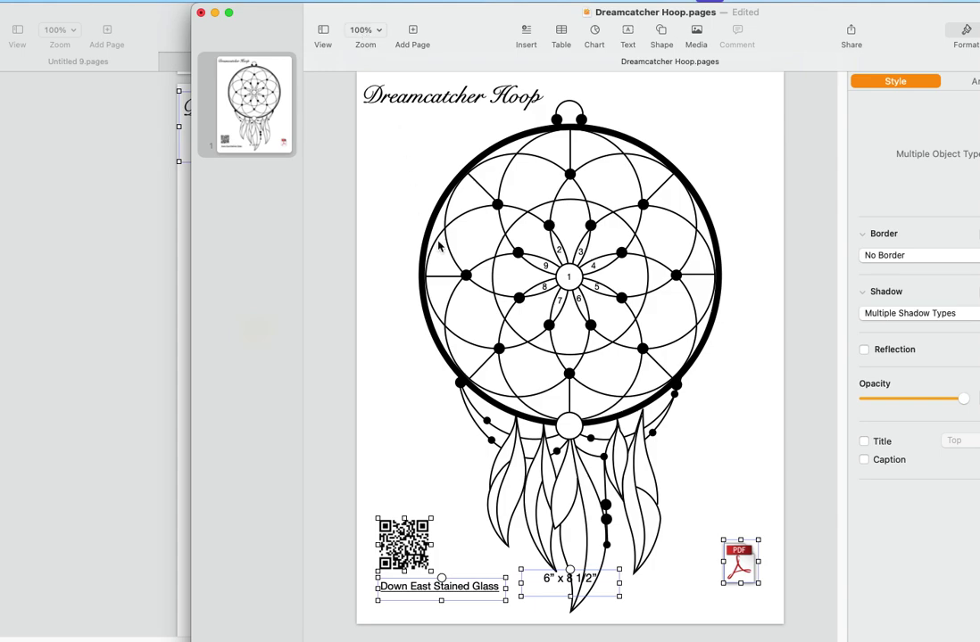
pyautogui.click(709, 447)
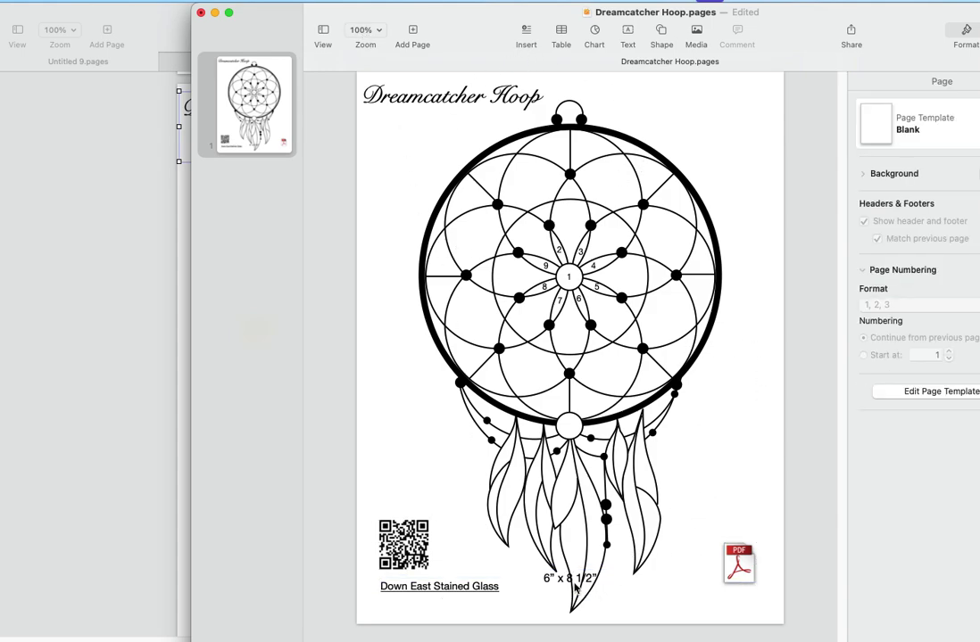
pyautogui.moveTo(576, 582); pyautogui.dragTo(660, 600)
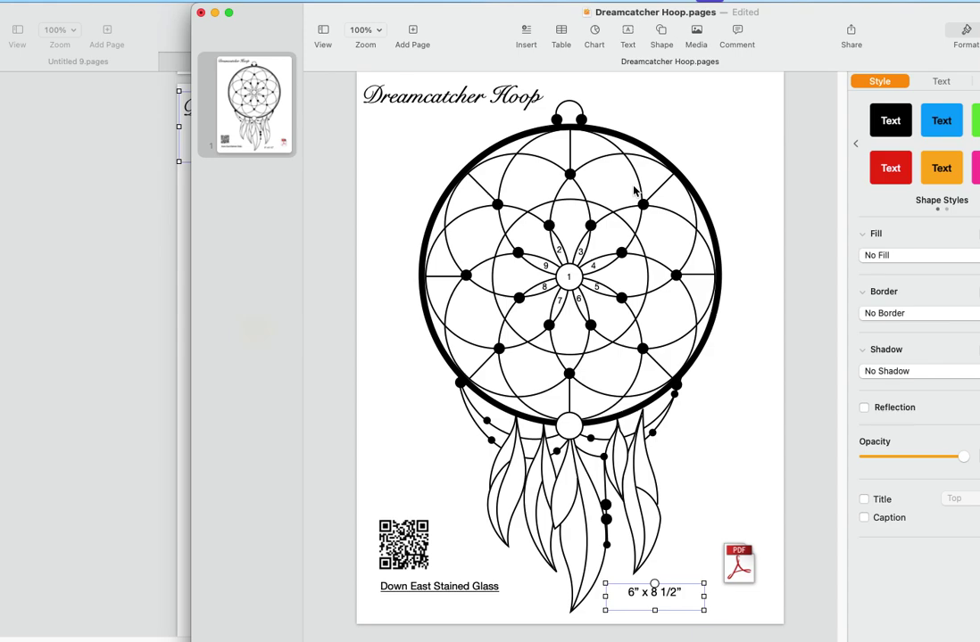
# - Marquee-select the dreamcatcher shapes, exclude the title, and group them
pyautogui.click(426, 239)
pyautogui.click(400, 150)
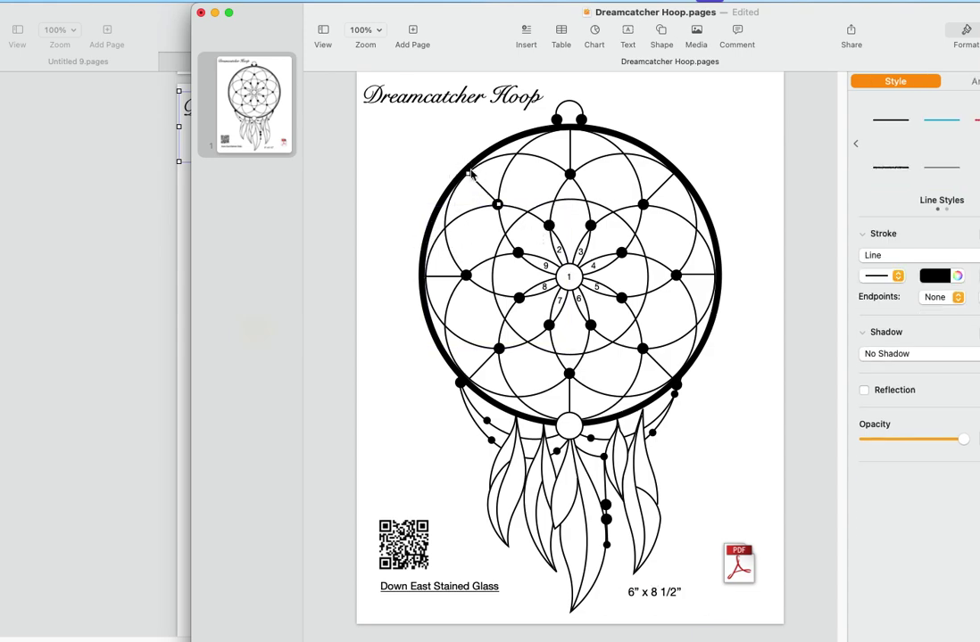
pyautogui.moveTo(728, 130); pyautogui.dragTo(434, 489)
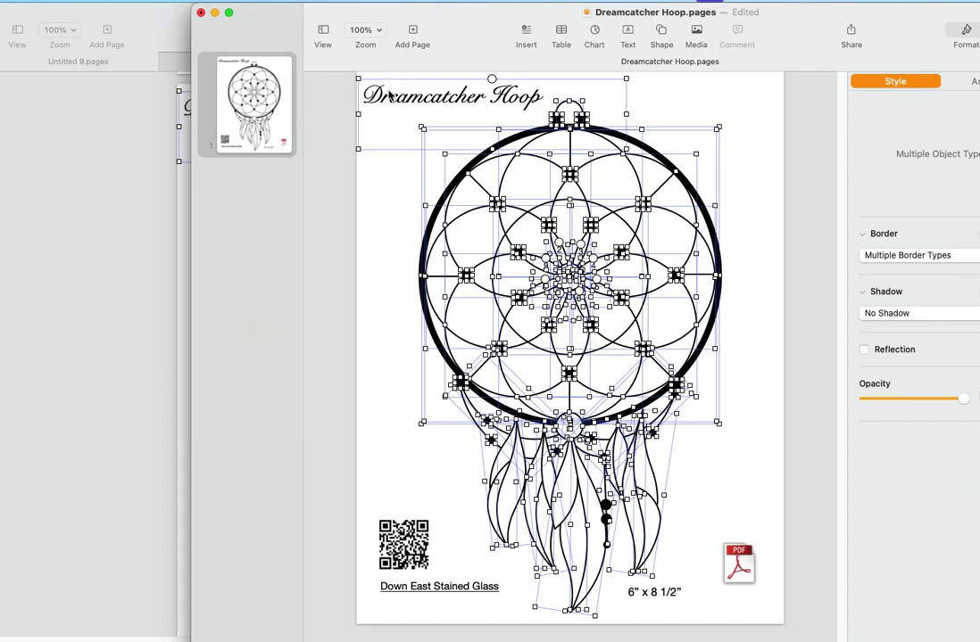
pyautogui.keyDown('shift'); pyautogui.click(359, 92); pyautogui.keyUp('shift')
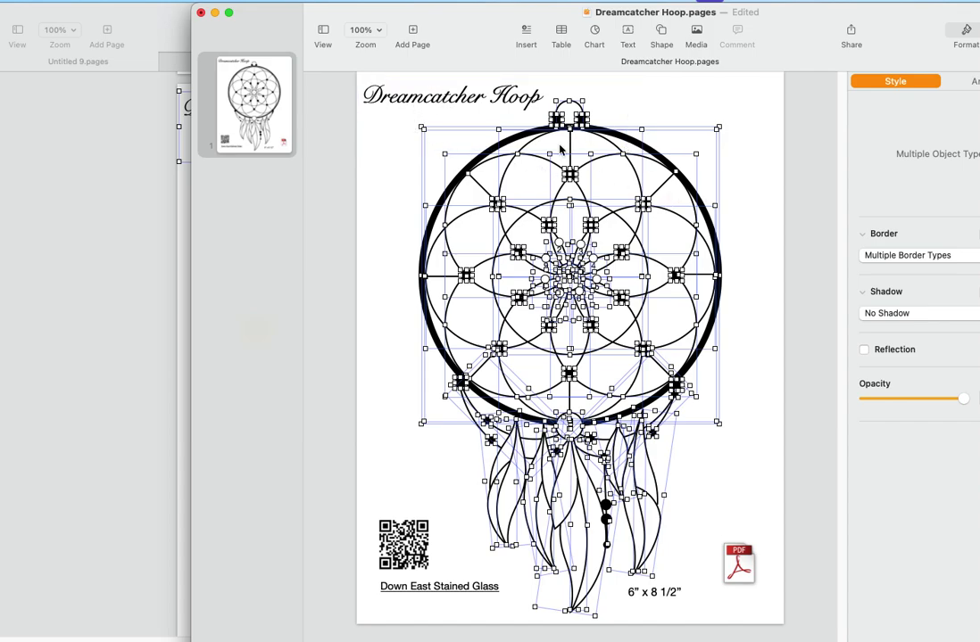
pyautogui.rightClick(638, 273)
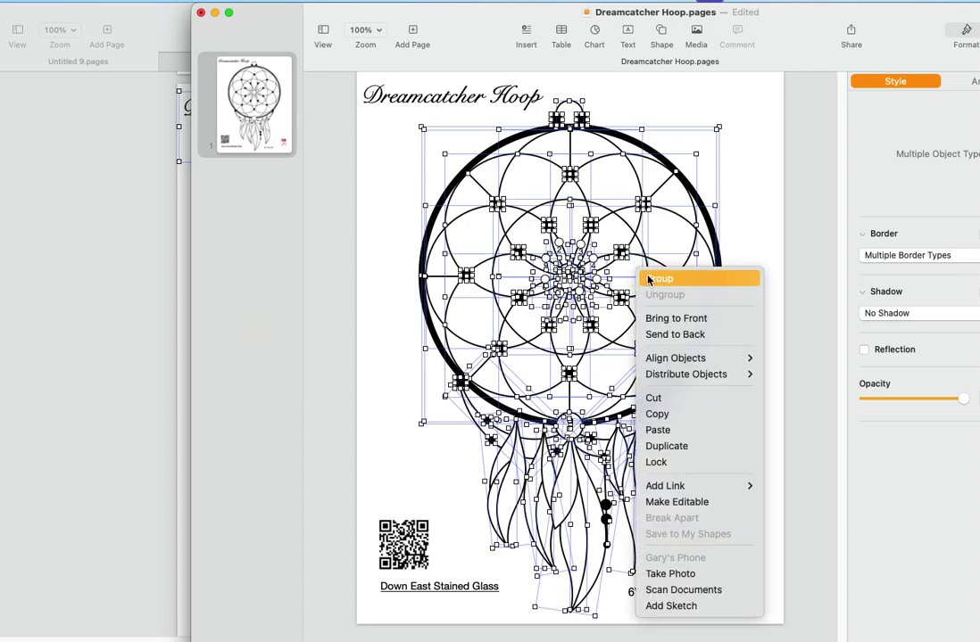
pyautogui.click(656, 279)
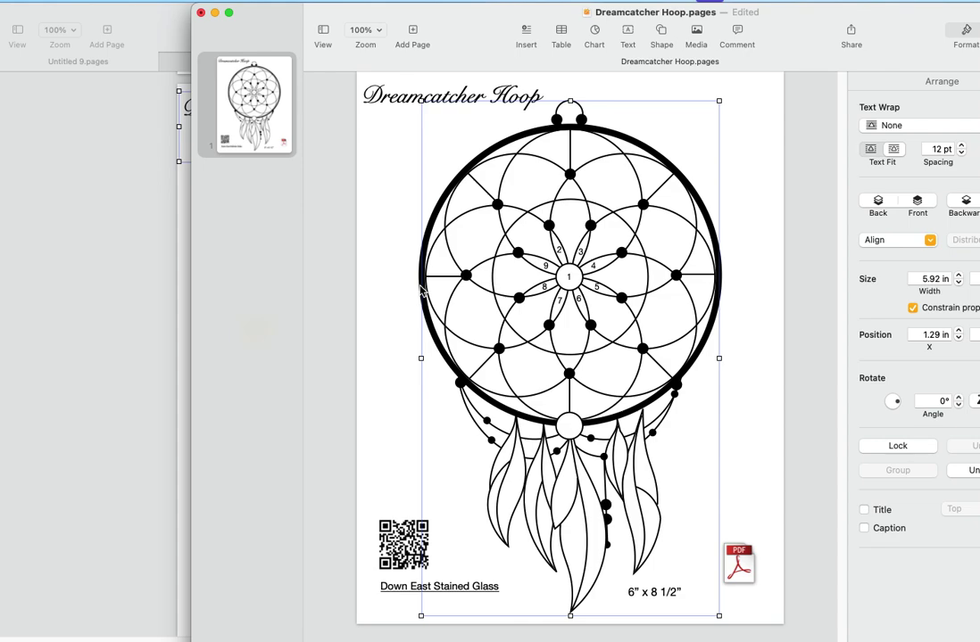
# - Check the group by selecting the hoop circle inside, then reselect the whole dreamcatcher group
pyautogui.click(421, 284)
pyautogui.click(420, 284)
pyautogui.click(420, 284)
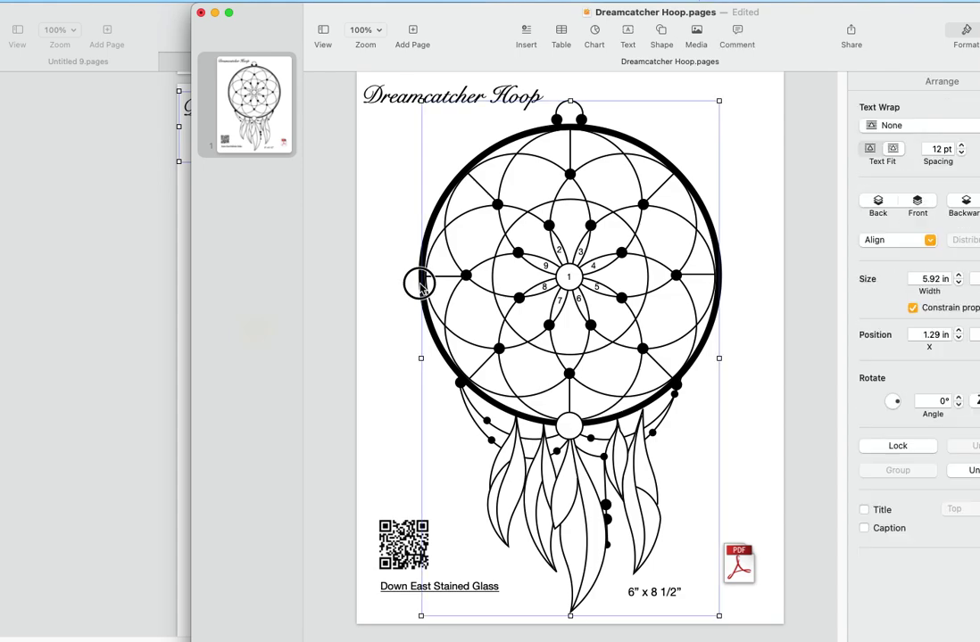
pyautogui.click(420, 285)
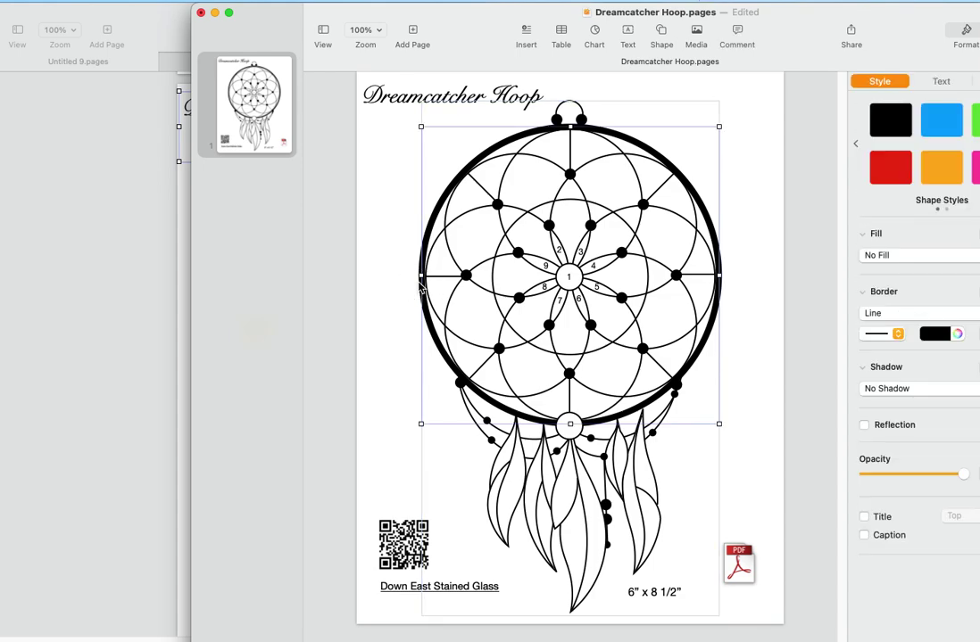
pyautogui.click(421, 284)
pyautogui.click(757, 265)
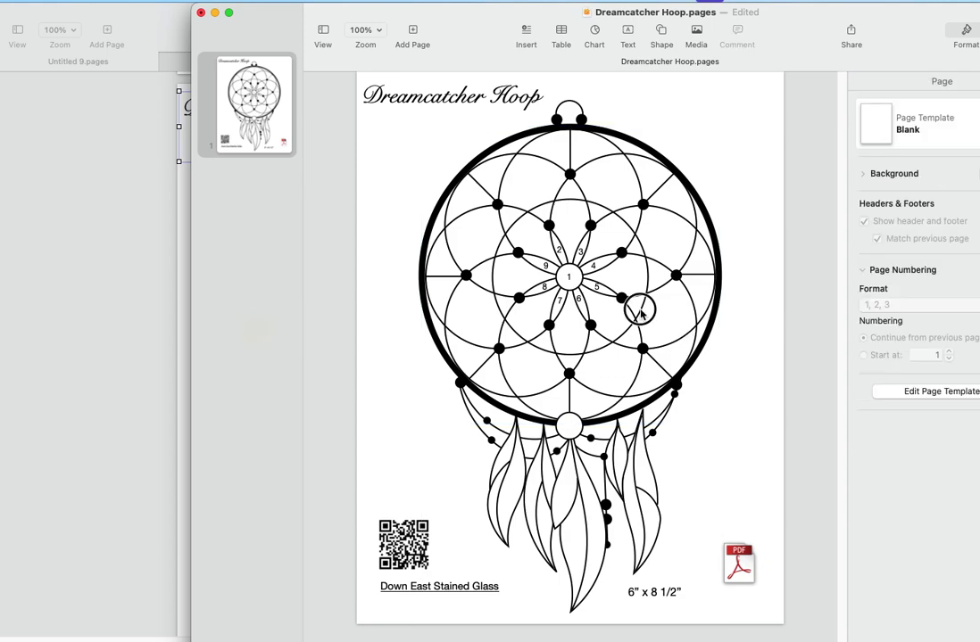
pyautogui.click(634, 297)
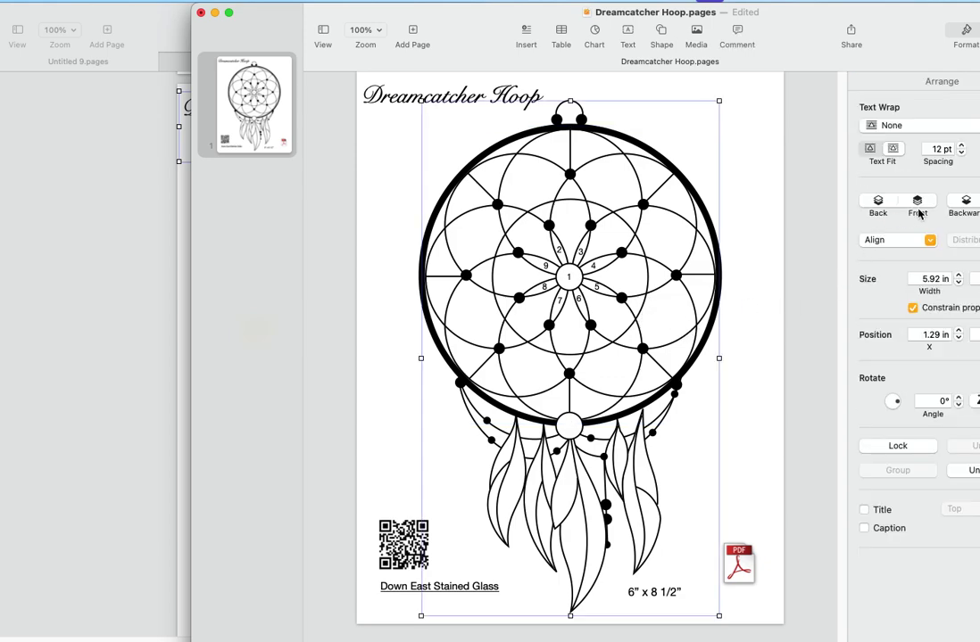
# - Set the dreamcatcher group's width to 6 in with proportions constrained
pyautogui.click(931, 280)
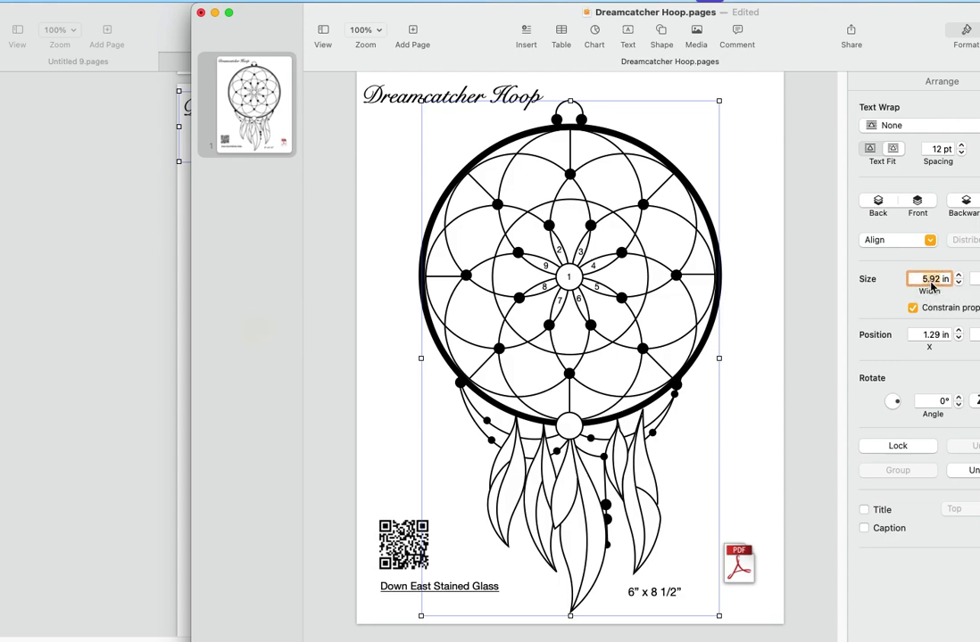
pyautogui.write('6')
pyautogui.press('Return')
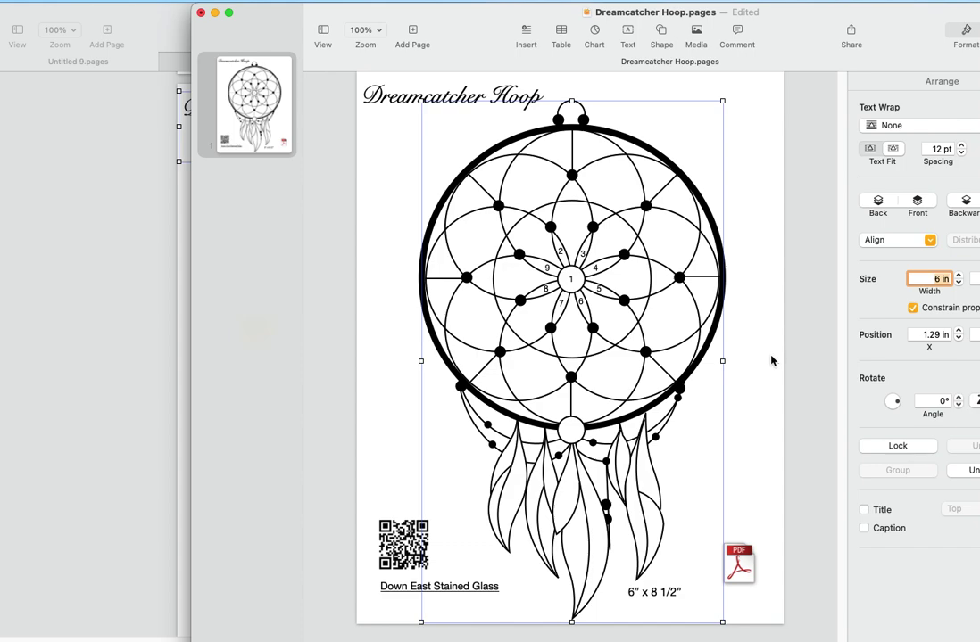
pyautogui.click(650, 598)
# - Change 8 1/2 to 10 1/4 so the size label reads 6" x 10 1/4"
pyautogui.click(629, 593)
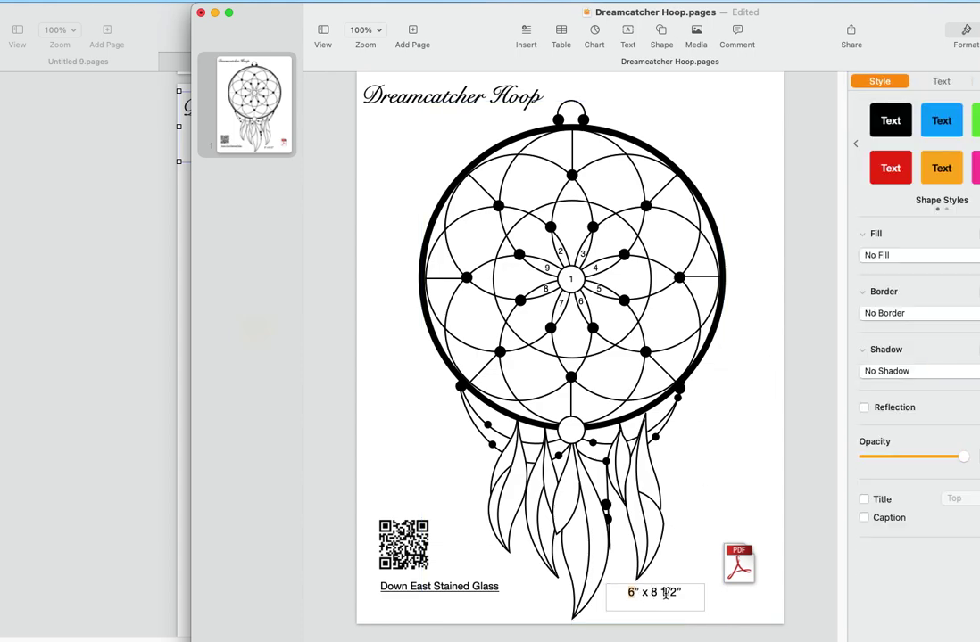
pyautogui.moveTo(651, 593); pyautogui.dragTo(675, 594)
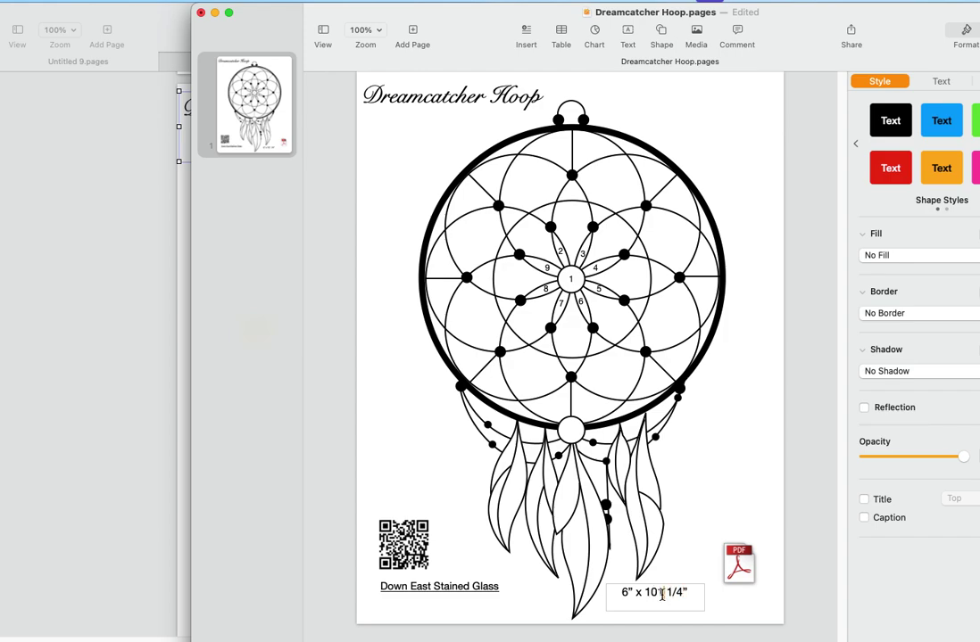
pyautogui.click(661, 595)
pyautogui.press('BackSpace')
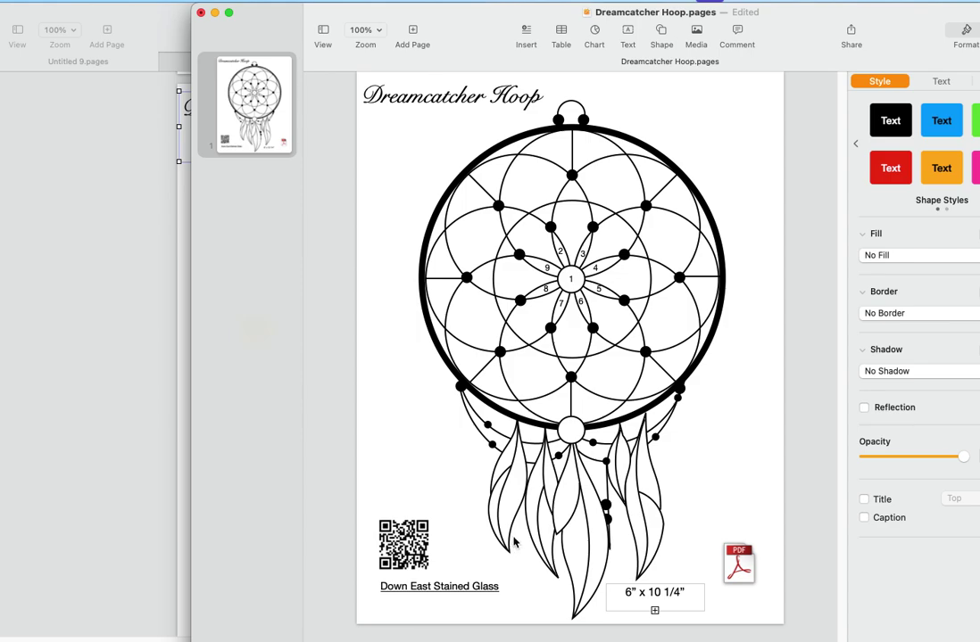
# - Enlarge the size label's box so 'Base' shows on a second line
pyautogui.click(691, 520)
pyautogui.click(669, 589)
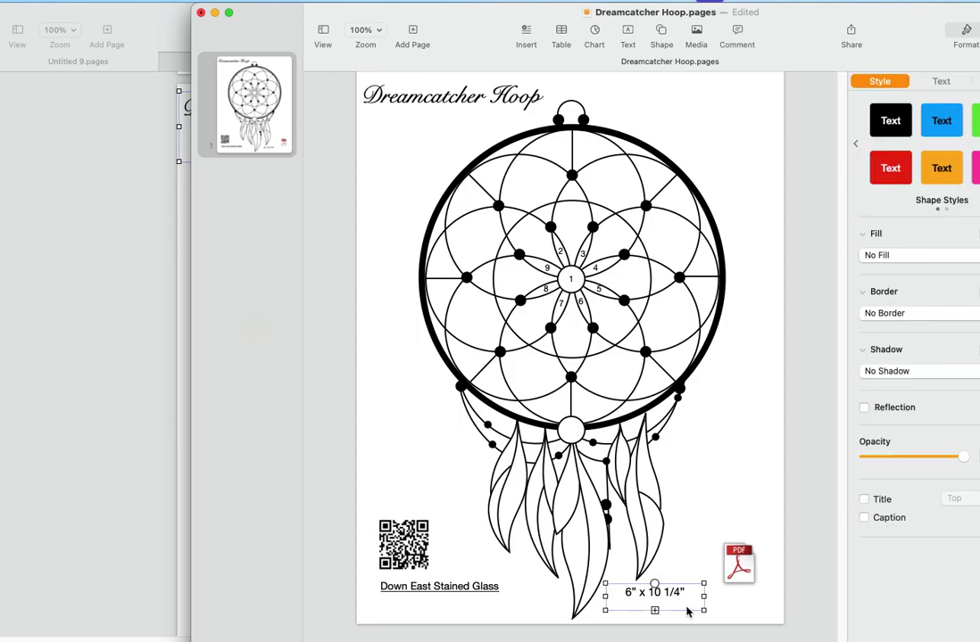
pyautogui.moveTo(703, 610); pyautogui.dragTo(668, 604)
pyautogui.click(713, 604)
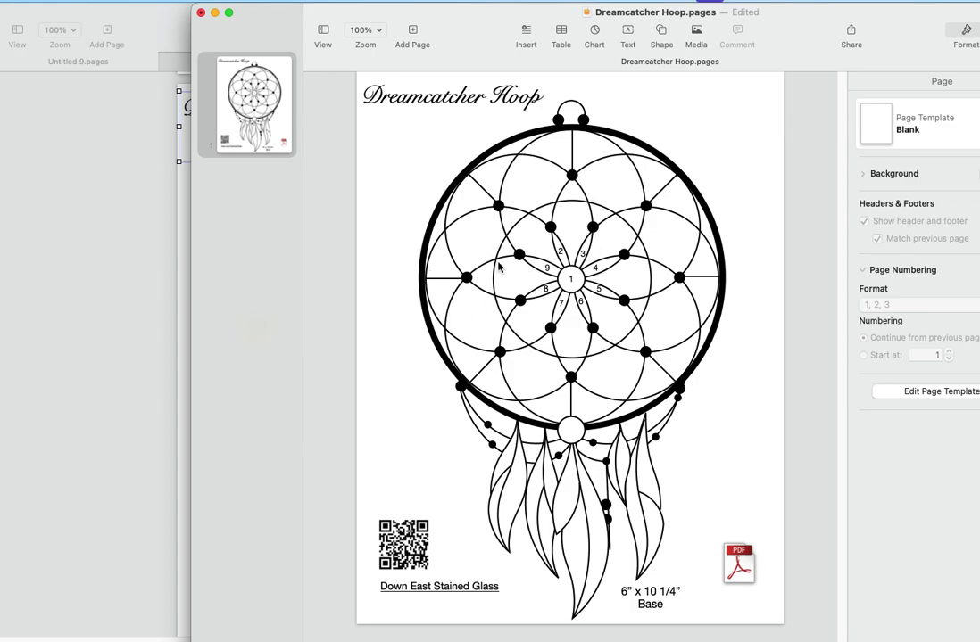
# - Copy the size label up beside the hoop's lower left and retype it 'Solder Ball'
pyautogui.click(650, 597)
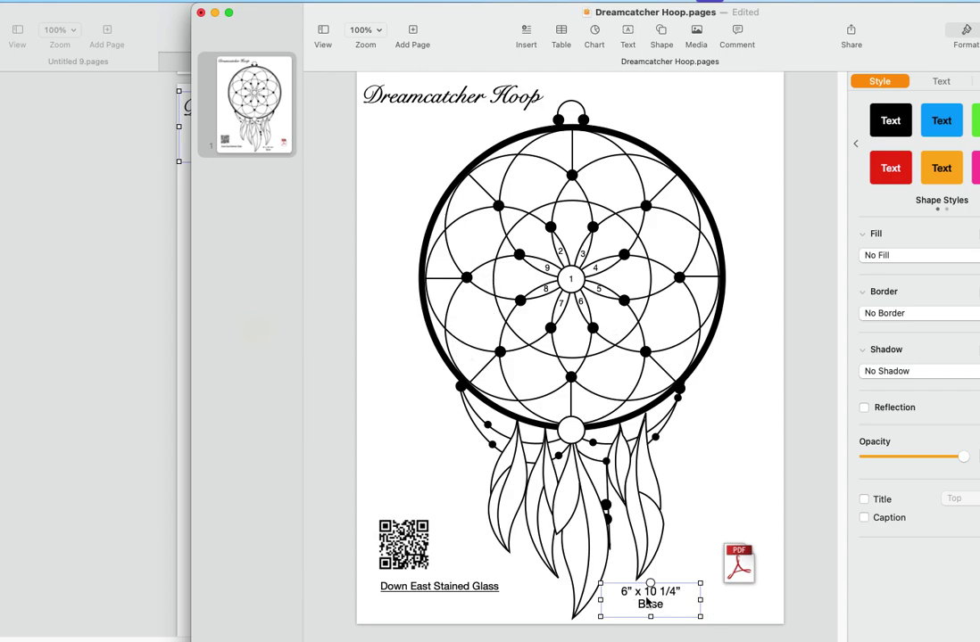
pyautogui.click(428, 445)
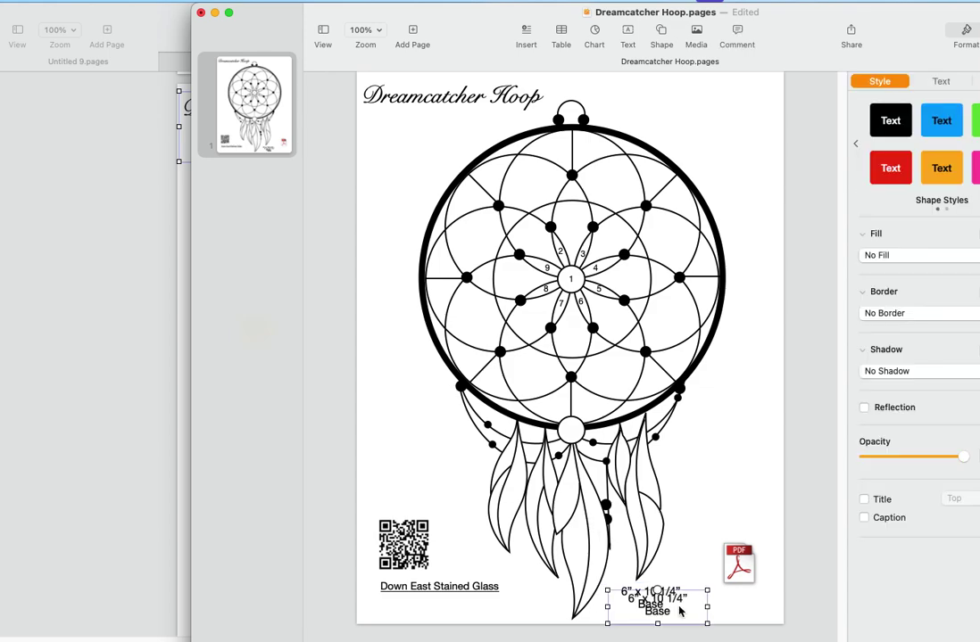
pyautogui.moveTo(665, 607); pyautogui.dragTo(417, 436)
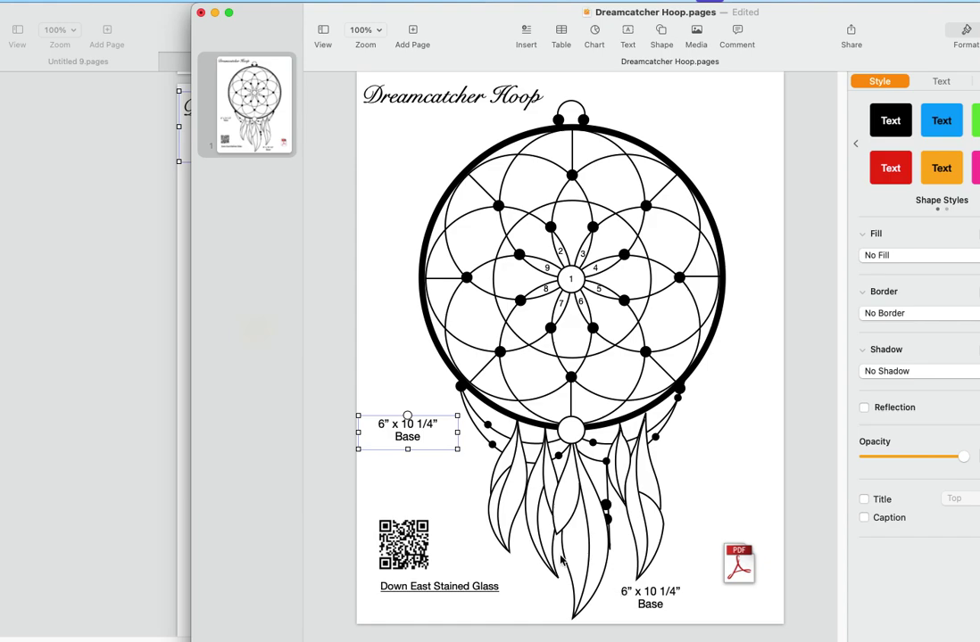
pyautogui.tripleClick(410, 428)
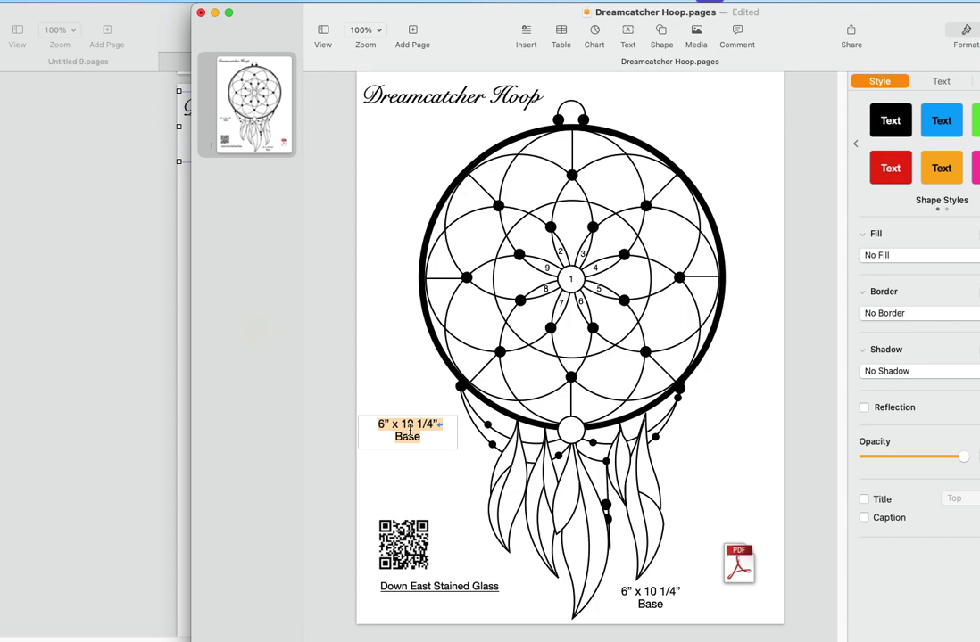
pyautogui.write('Solder')
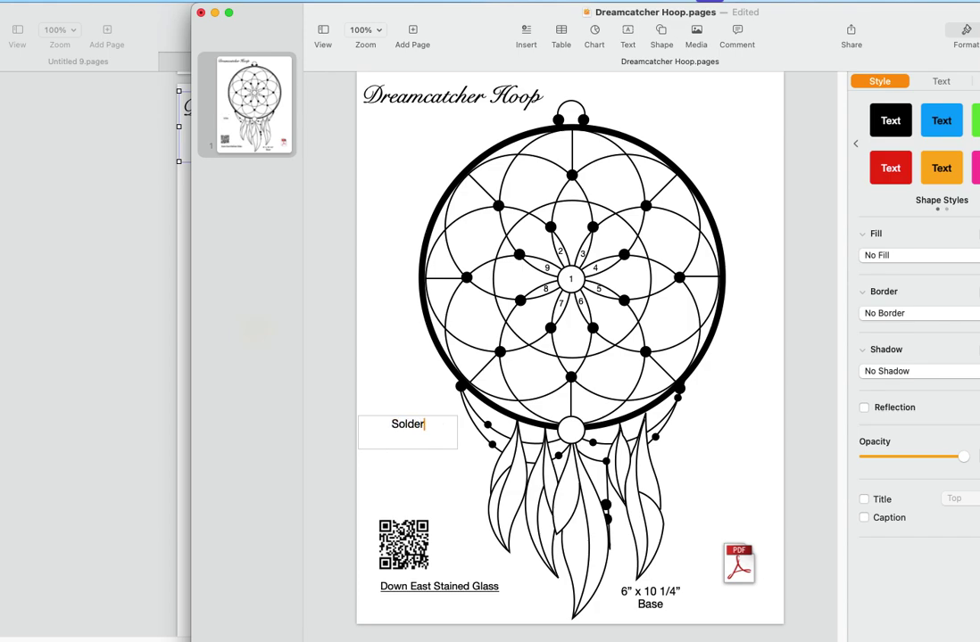
pyautogui.write(' Ball')
pyautogui.click(436, 465)
pyautogui.click(429, 425)
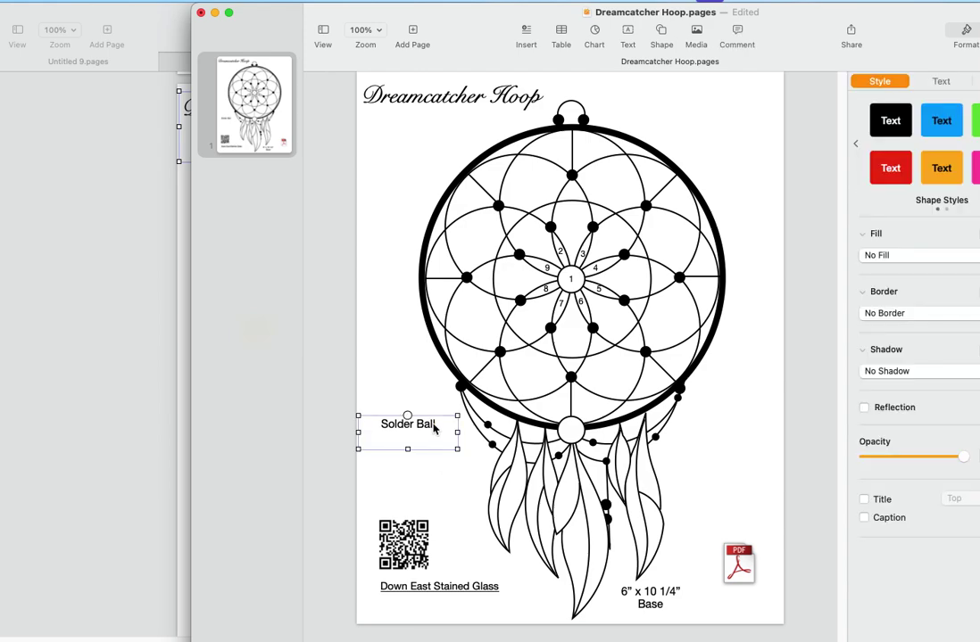
# - Move a Solder Ball label copy right of the hoop and retype it 'Wire option'
pyautogui.click(440, 479)
pyautogui.click(717, 436)
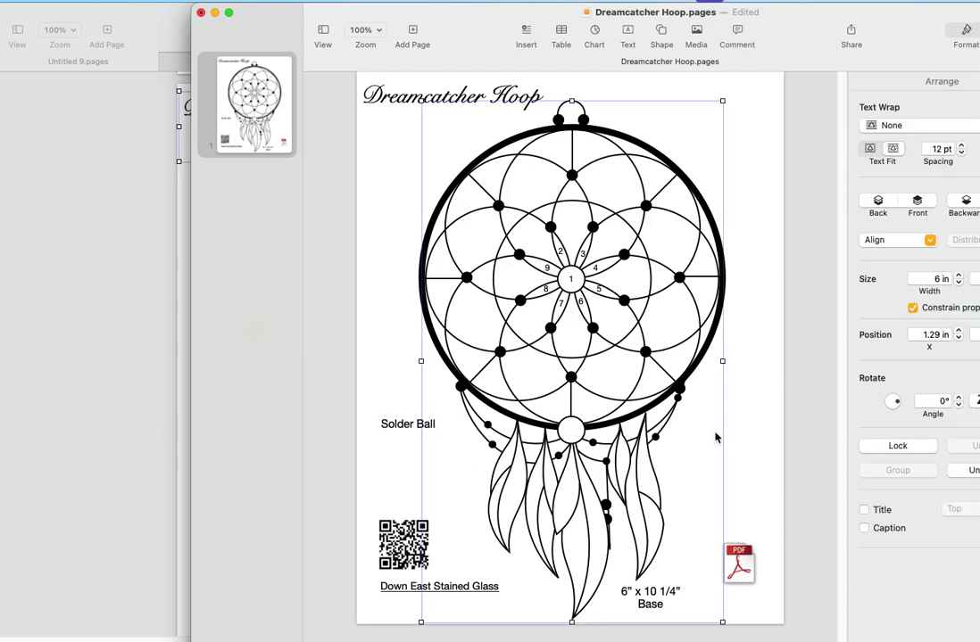
pyautogui.click(431, 444)
pyautogui.moveTo(444, 439); pyautogui.dragTo(723, 444)
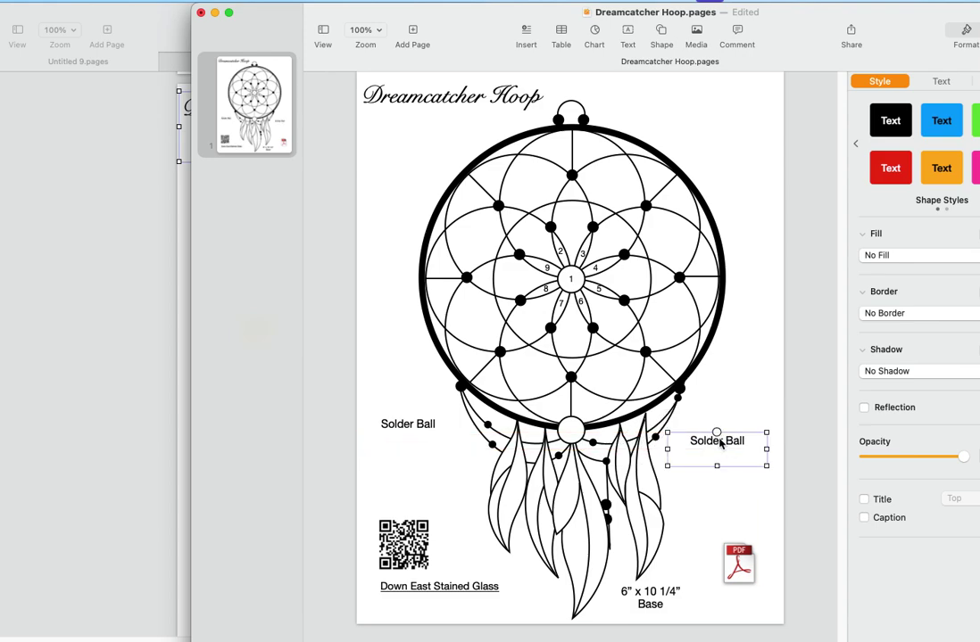
pyautogui.doubleClick(720, 440)
pyautogui.write('W')
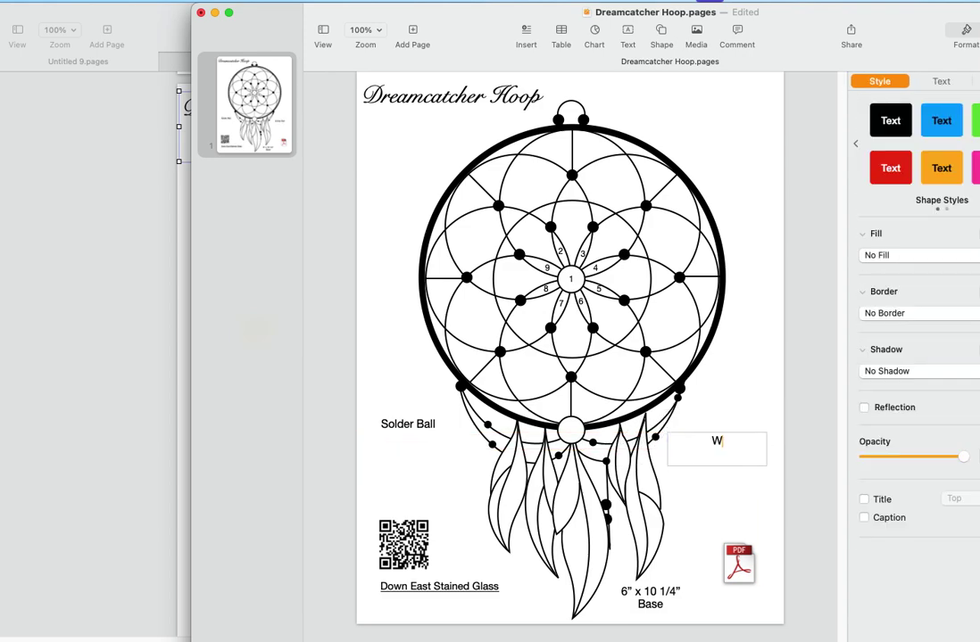
pyautogui.write('ire option')
pyautogui.click(720, 453)
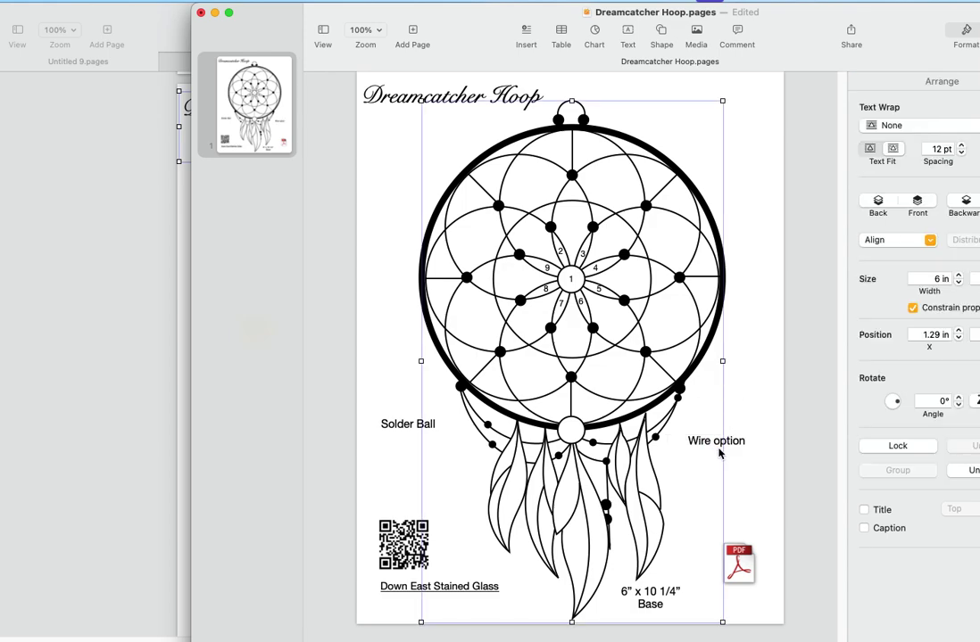
# - Raise the left Solder Ball label slightly
pyautogui.click(714, 441)
pyautogui.moveTo(409, 423); pyautogui.dragTo(414, 398)
pyautogui.click(431, 443)
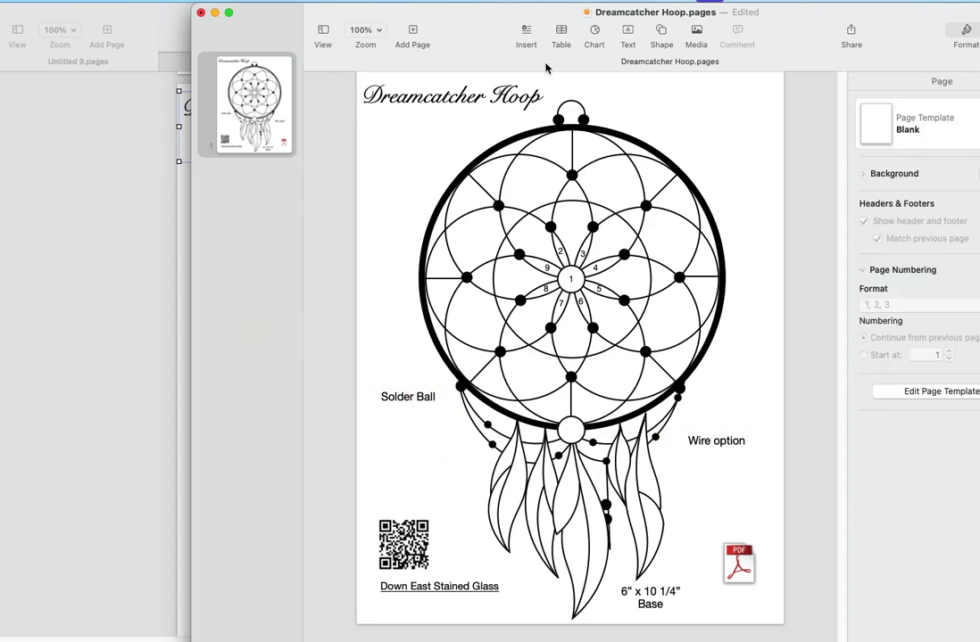
# - Insert an arrow line, shorten and level it beside Solder Ball, and aim it at the solder ball
pyautogui.click(659, 37)
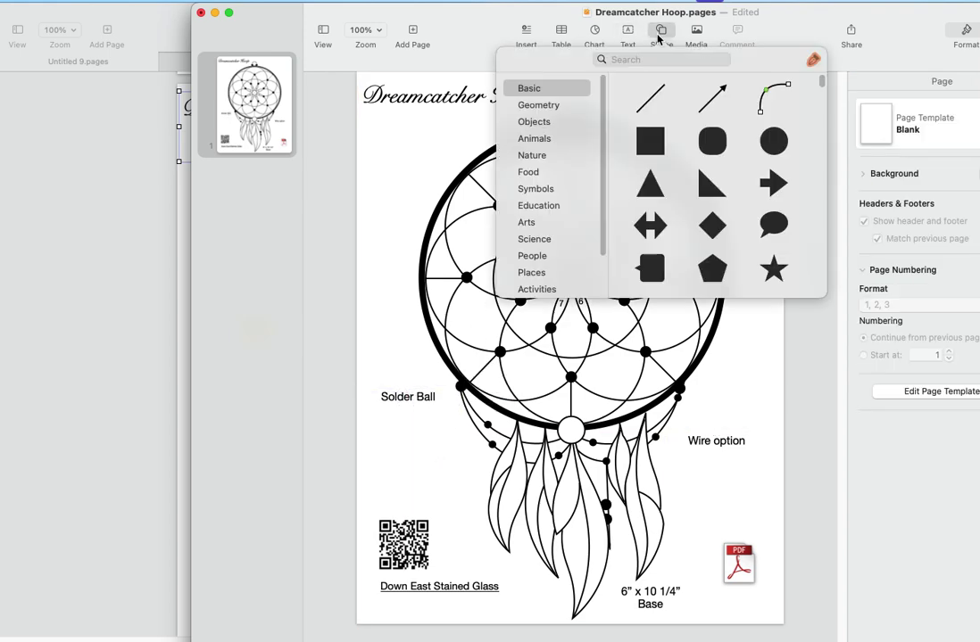
pyautogui.click(711, 101)
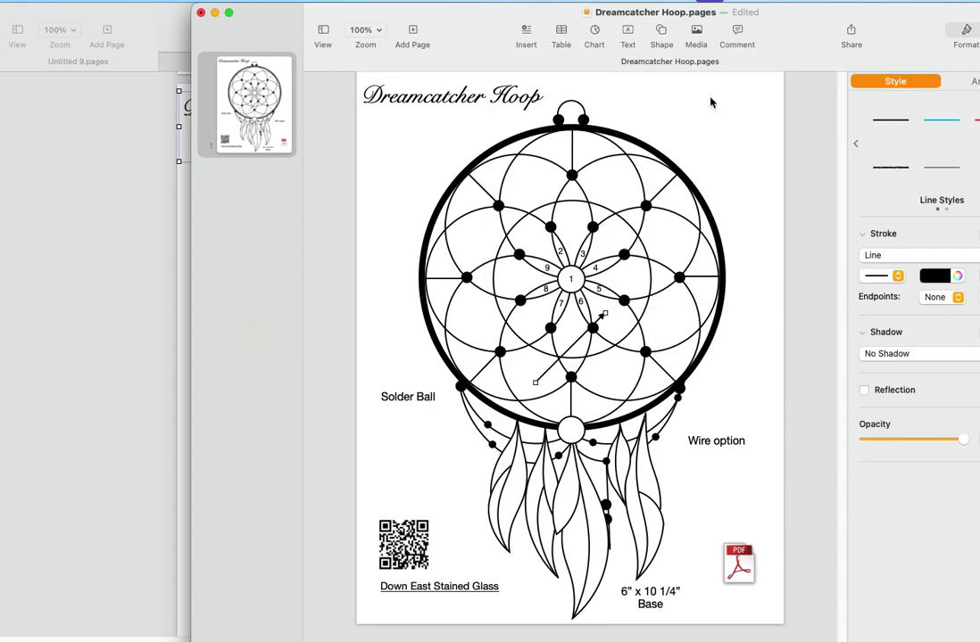
pyautogui.moveTo(562, 355); pyautogui.dragTo(438, 360)
pyautogui.moveTo(476, 319); pyautogui.dragTo(453, 380)
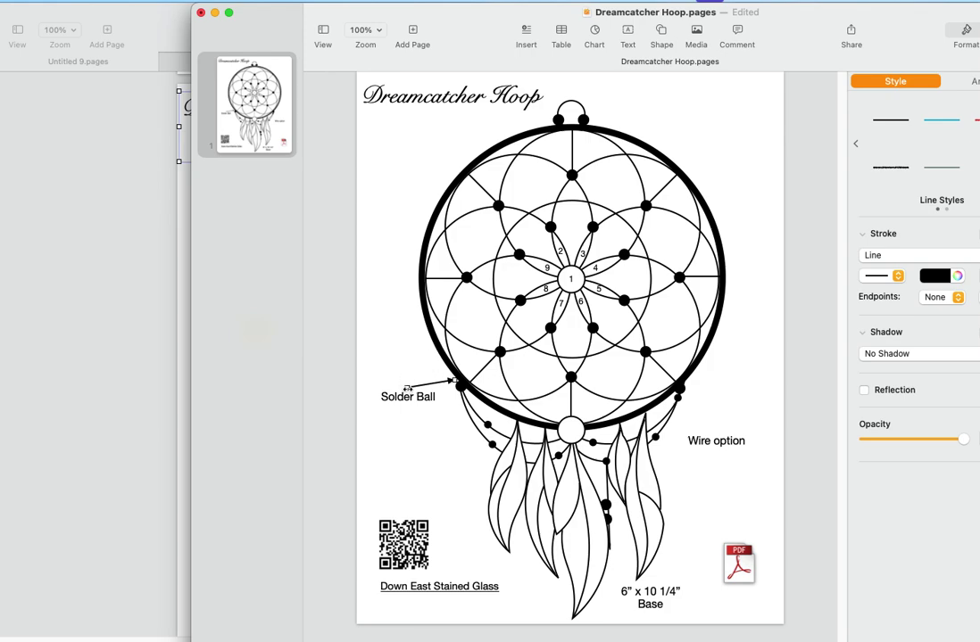
pyautogui.moveTo(407, 389); pyautogui.dragTo(454, 380)
pyautogui.rightClick(440, 386)
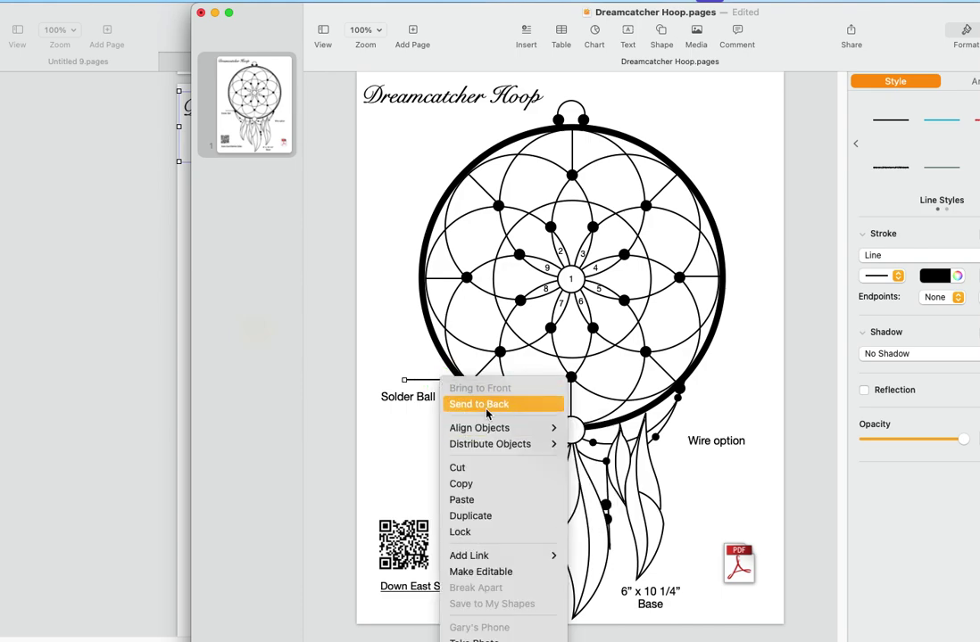
pyautogui.click(487, 572)
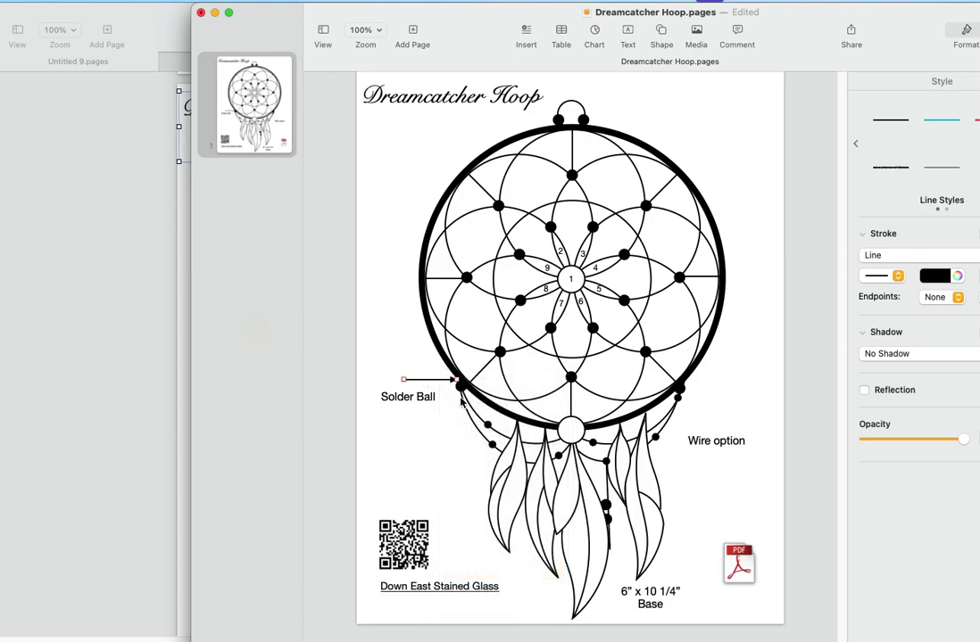
pyautogui.moveTo(459, 386)
pyautogui.mouseDown()
pyautogui.moveTo(405, 379)
pyautogui.moveTo(438, 397)
pyautogui.moveTo(458, 386)
pyautogui.mouseUp()
# - Angle a second arrow from Solder Ball down to the bead on the left hanging strand
pyautogui.click(427, 368)
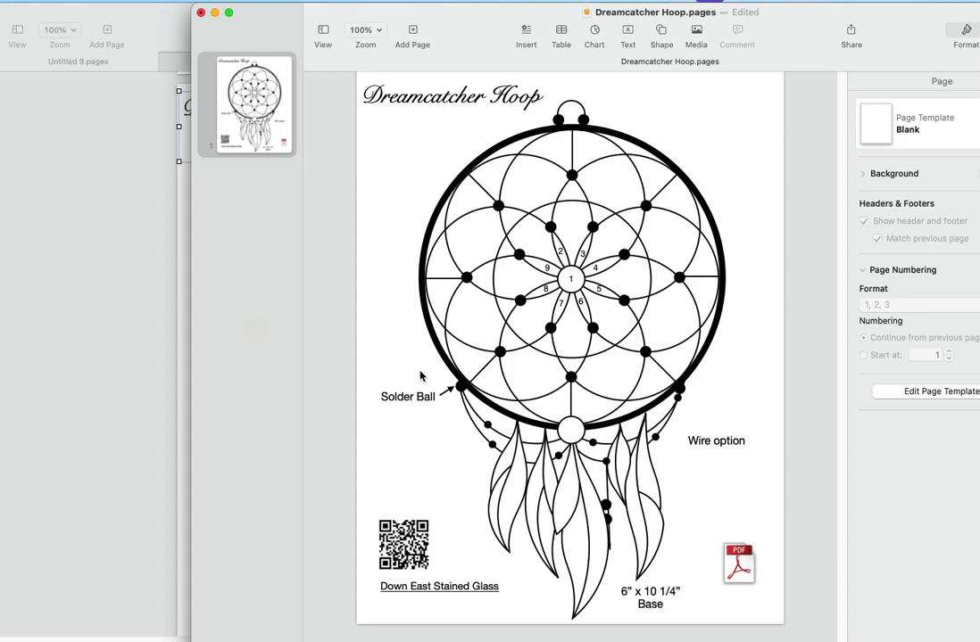
pyautogui.click(443, 393)
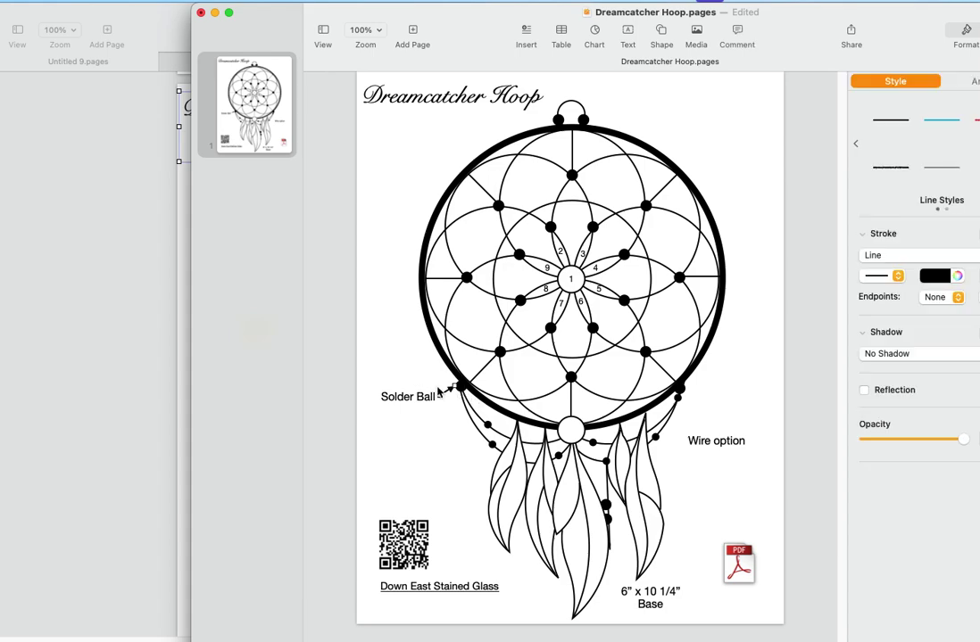
pyautogui.click(385, 346)
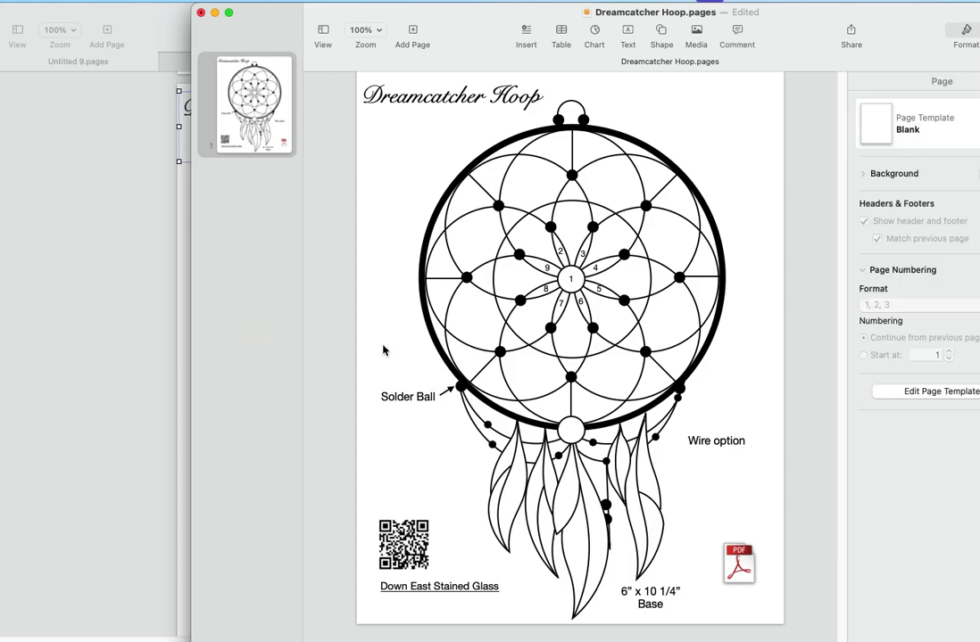
pyautogui.click(446, 397)
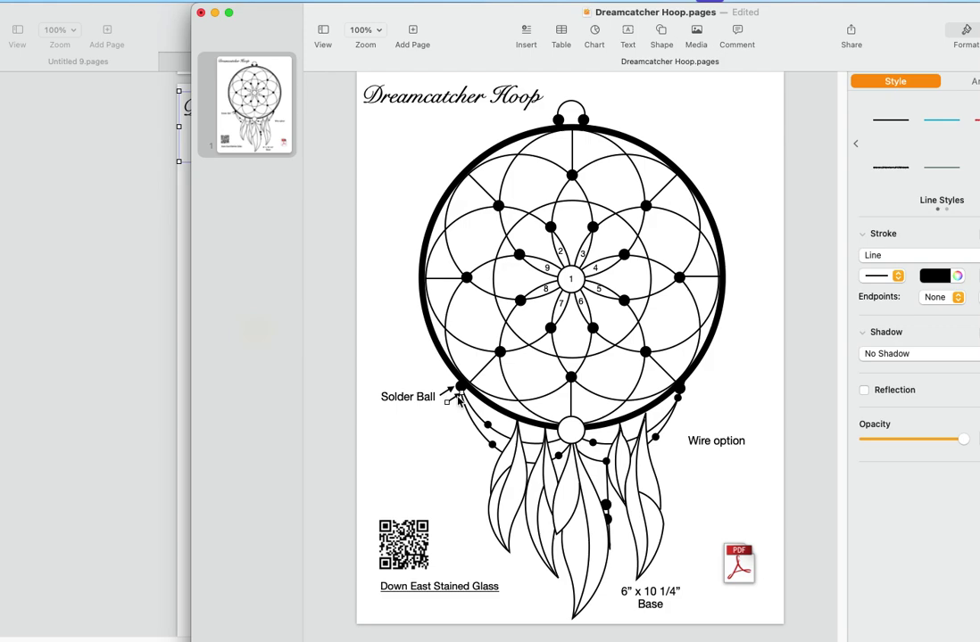
pyautogui.moveTo(439, 399)
pyautogui.mouseDown()
pyautogui.moveTo(426, 398)
pyautogui.moveTo(443, 416)
pyautogui.mouseUp()
pyautogui.press('Escape')
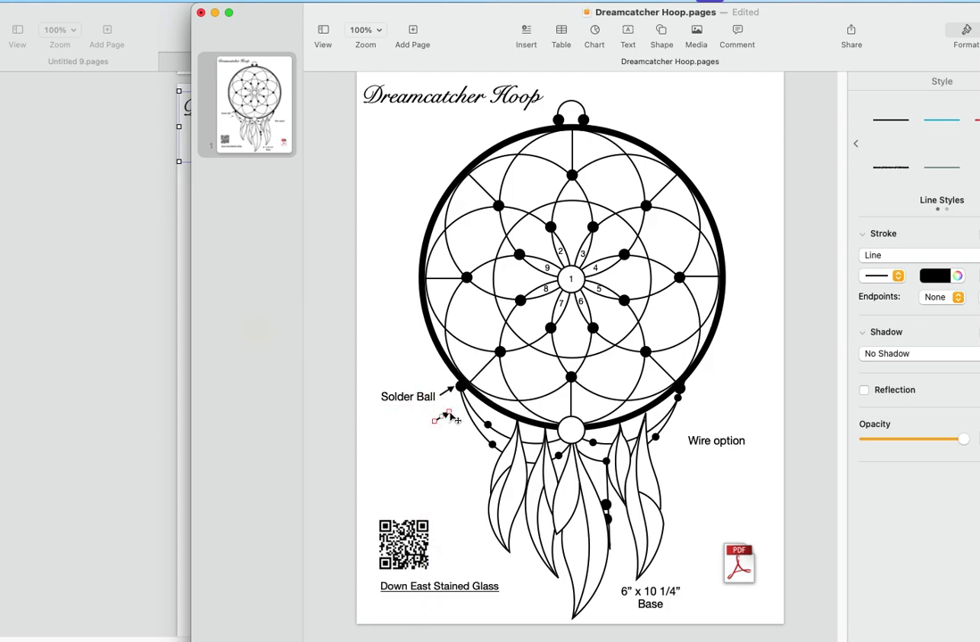
pyautogui.moveTo(449, 417); pyautogui.dragTo(483, 446)
pyautogui.moveTo(435, 422); pyautogui.dragTo(431, 410)
pyautogui.moveTo(483, 440); pyautogui.dragTo(481, 441)
# - Nudge the Solder Ball label slightly down
pyautogui.click(427, 398)
pyautogui.moveTo(428, 398); pyautogui.dragTo(425, 400)
pyautogui.click(455, 469)
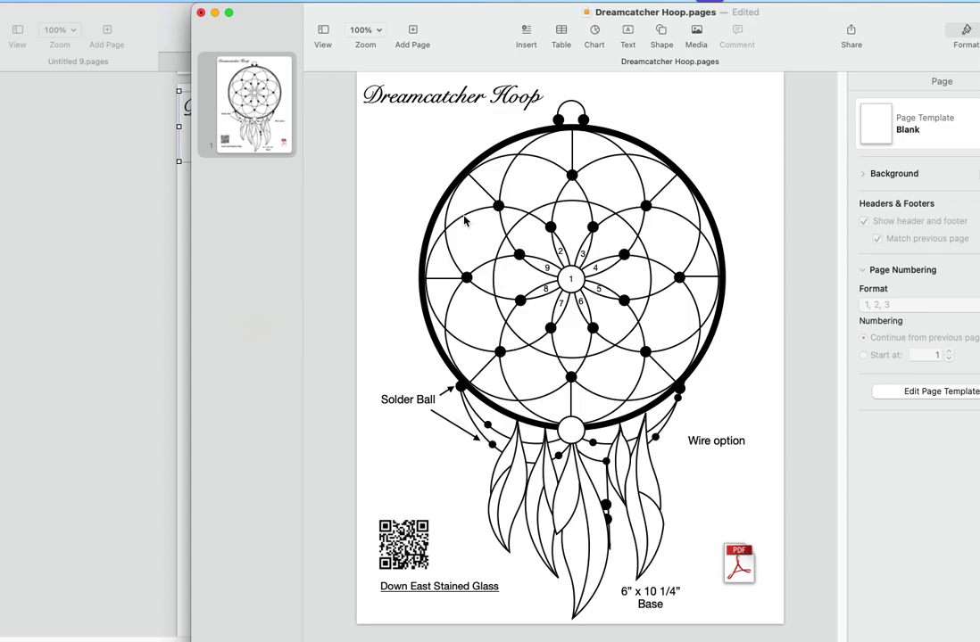
# - Place an arrow above the Wire option label with its tip on the right-hand bead strand
pyautogui.click(721, 440)
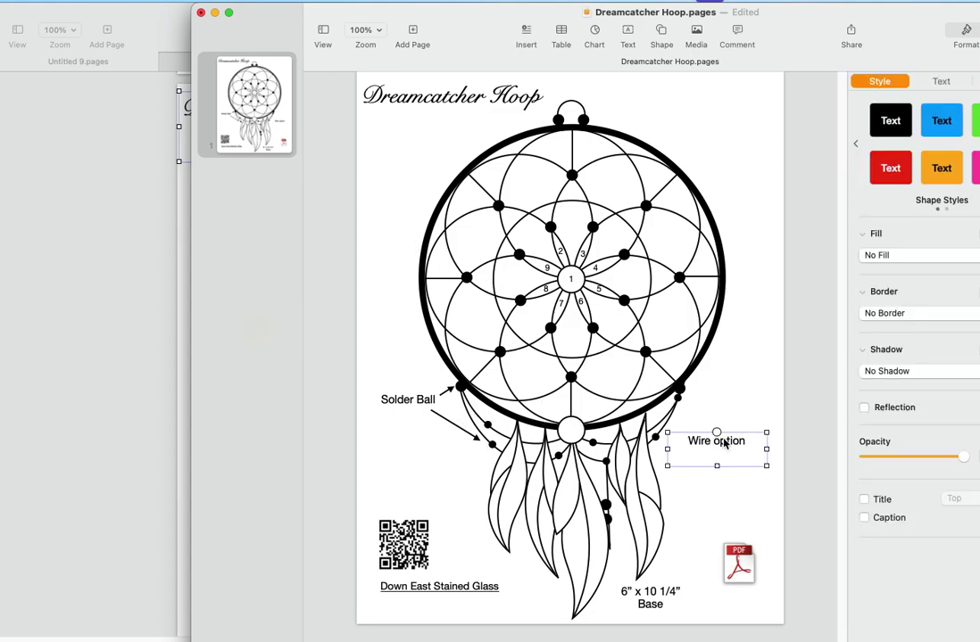
pyautogui.click(758, 394)
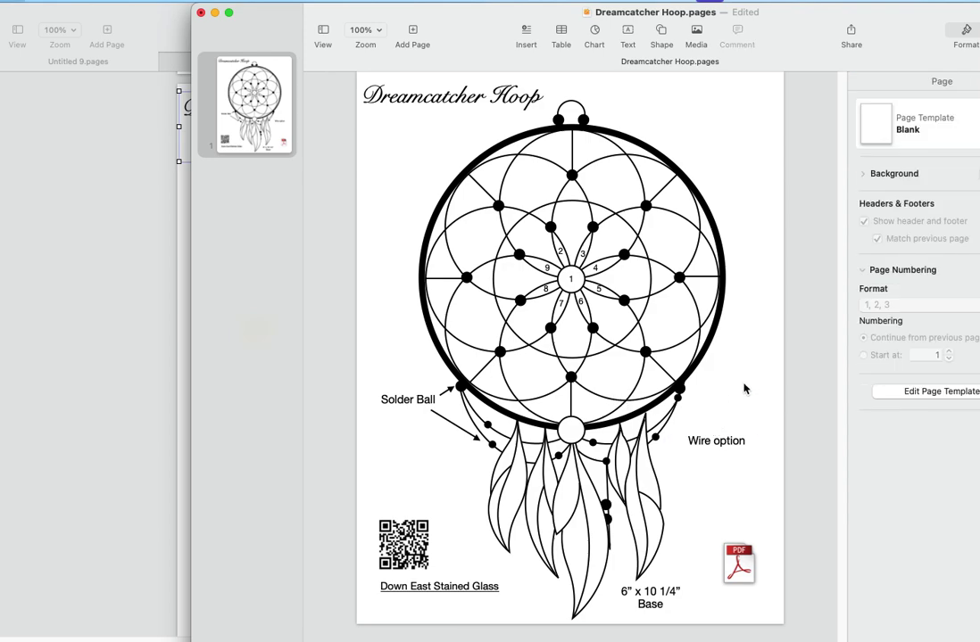
pyautogui.click(457, 394)
pyautogui.moveTo(455, 400); pyautogui.dragTo(711, 407)
pyautogui.press('Escape')
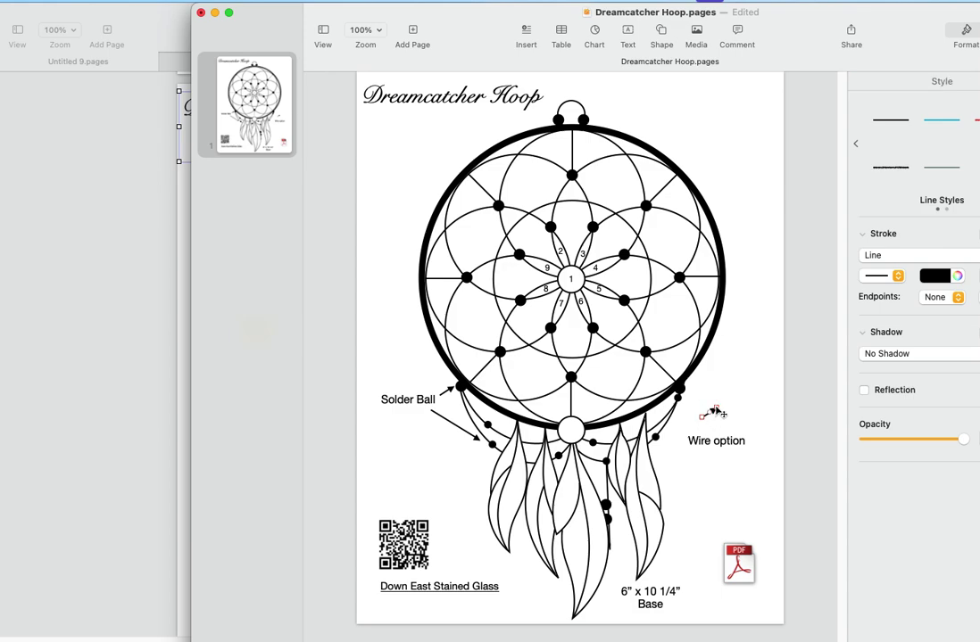
pyautogui.click(713, 408)
pyautogui.moveTo(713, 408); pyautogui.dragTo(684, 436)
pyautogui.click(723, 416)
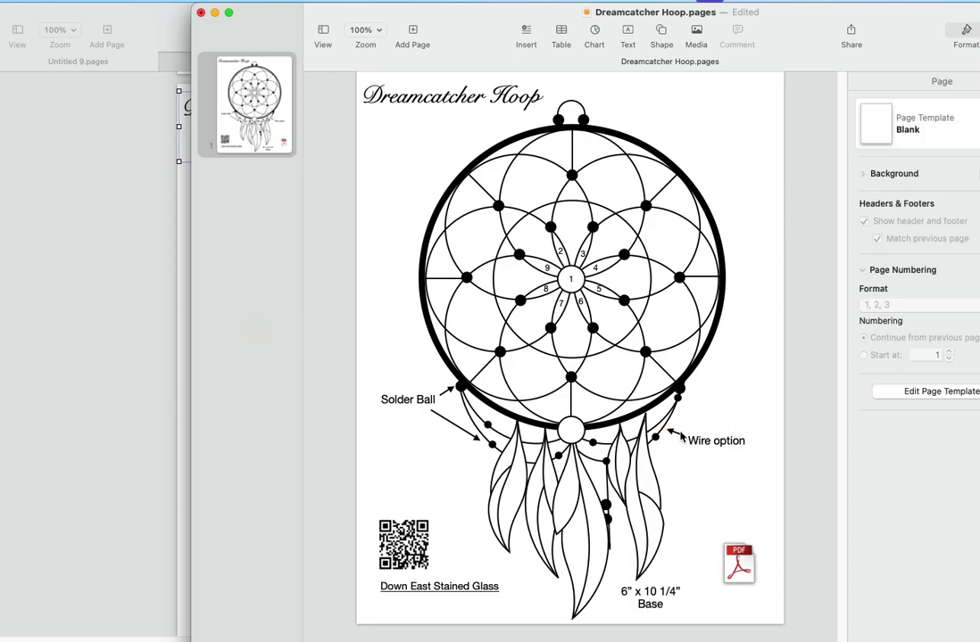
pyautogui.click(681, 436)
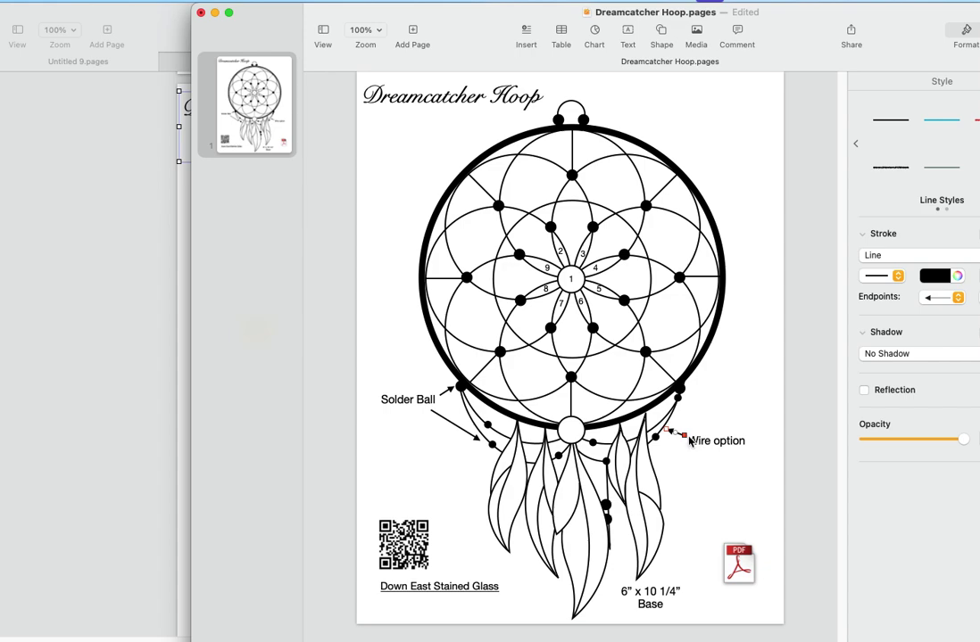
pyautogui.moveTo(685, 436); pyautogui.dragTo(684, 437)
pyautogui.click(699, 451)
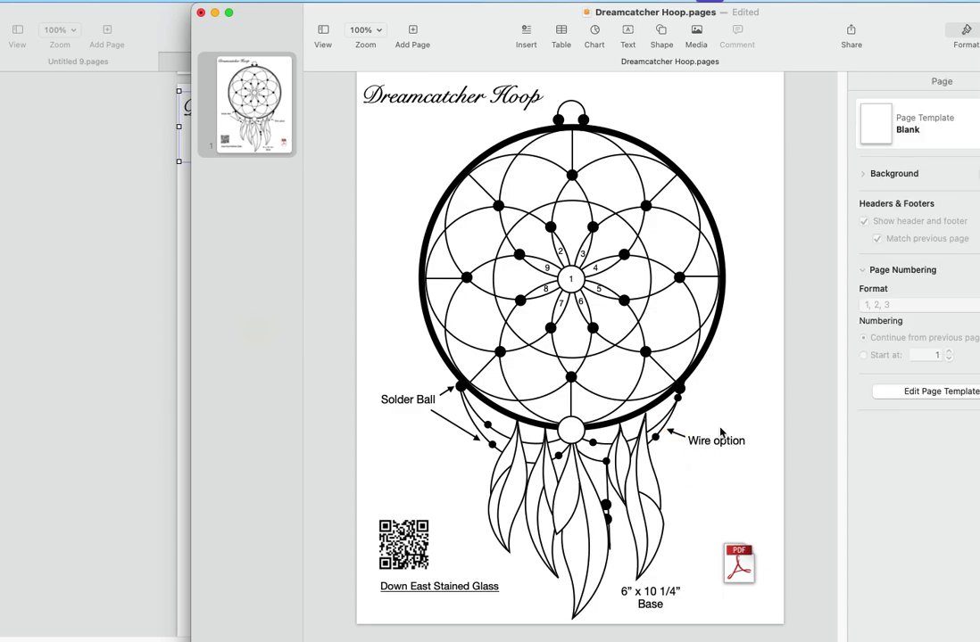
# - Copy the Wire option label and arrow to the hoop's upper right, retyped as 'Zinc U'
pyautogui.click(680, 436)
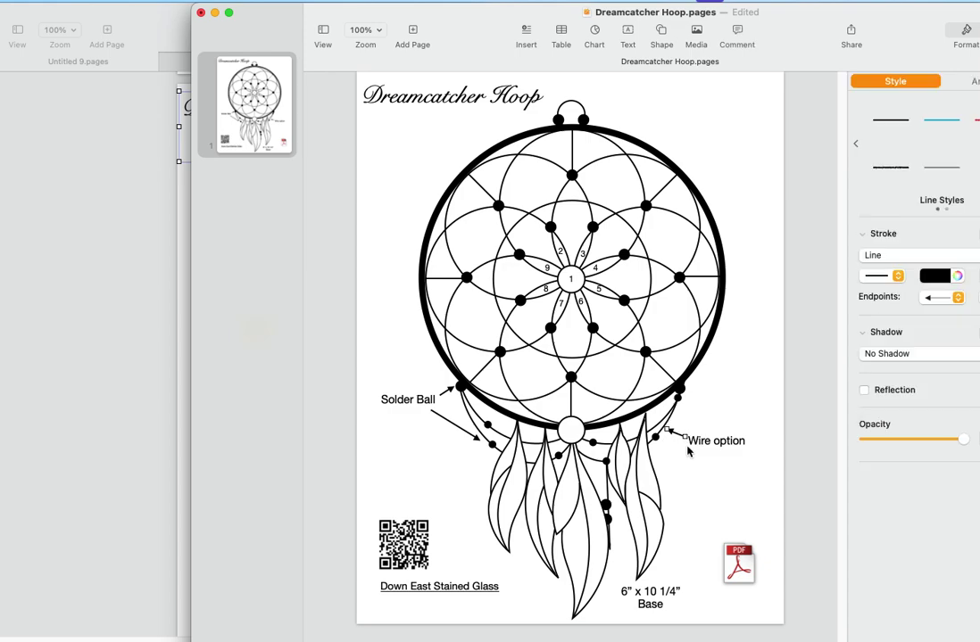
pyautogui.keyDown('shift'); pyautogui.click(711, 442); pyautogui.keyUp('shift')
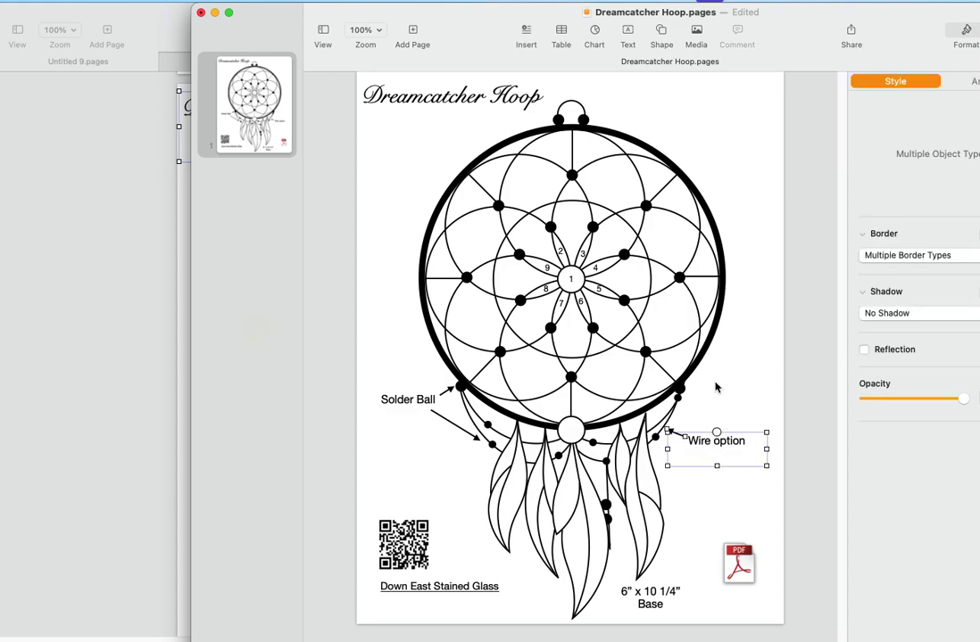
pyautogui.click(719, 175)
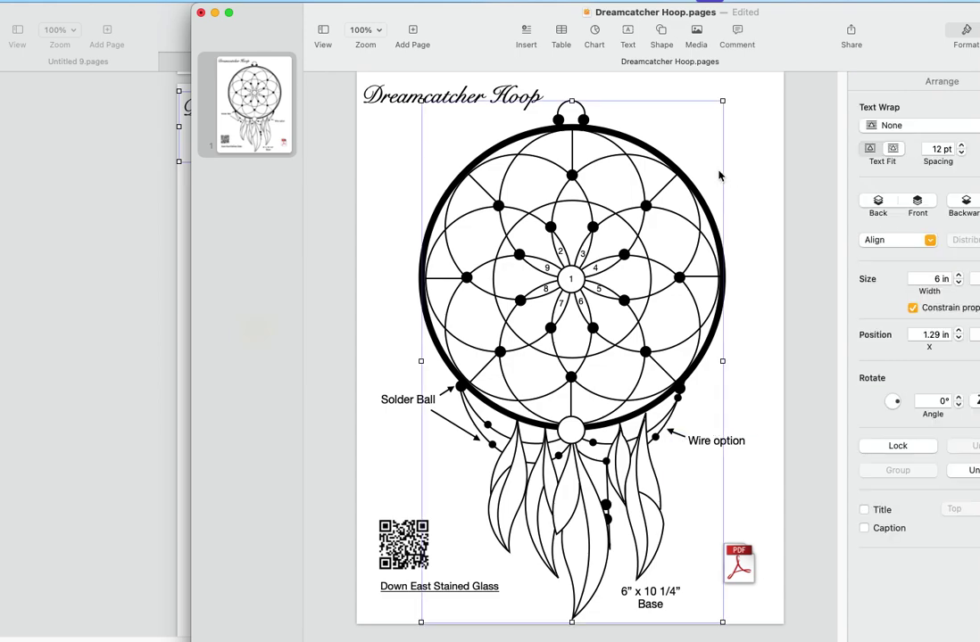
pyautogui.moveTo(715, 434); pyautogui.dragTo(723, 152)
pyautogui.tripleClick(723, 152)
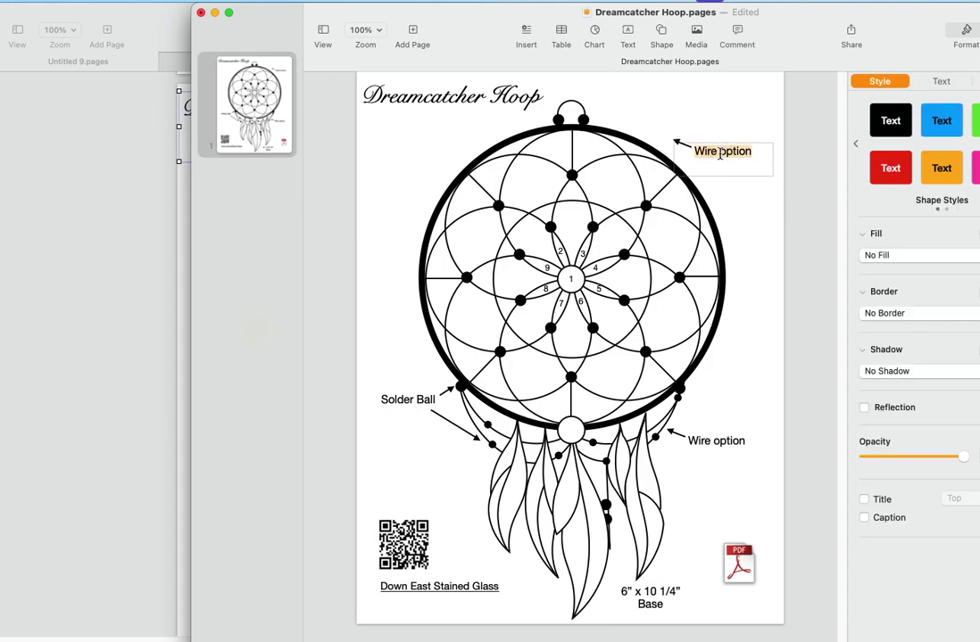
pyautogui.write('Zin')
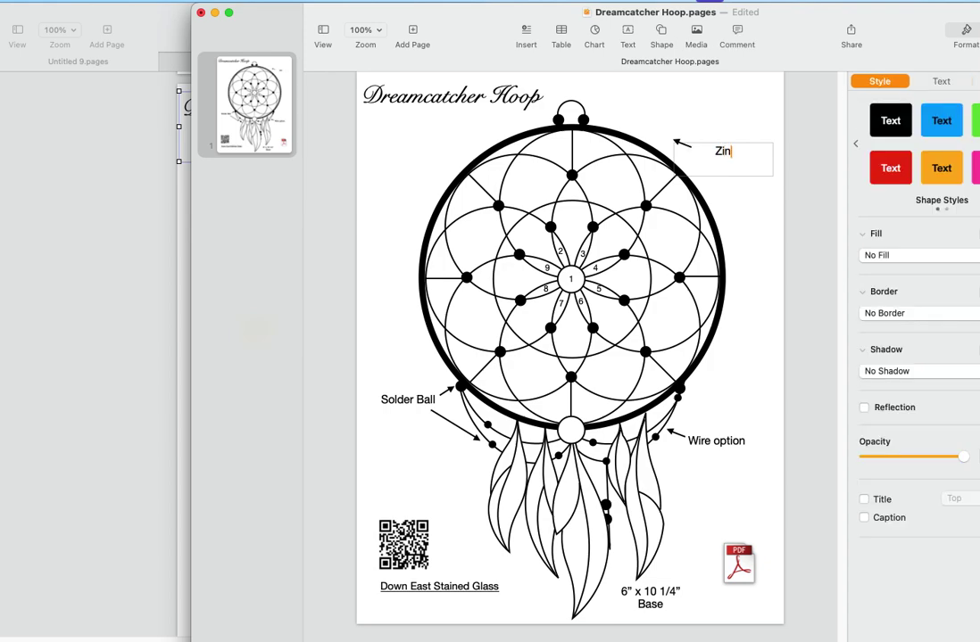
pyautogui.write('c U')
pyautogui.click(700, 116)
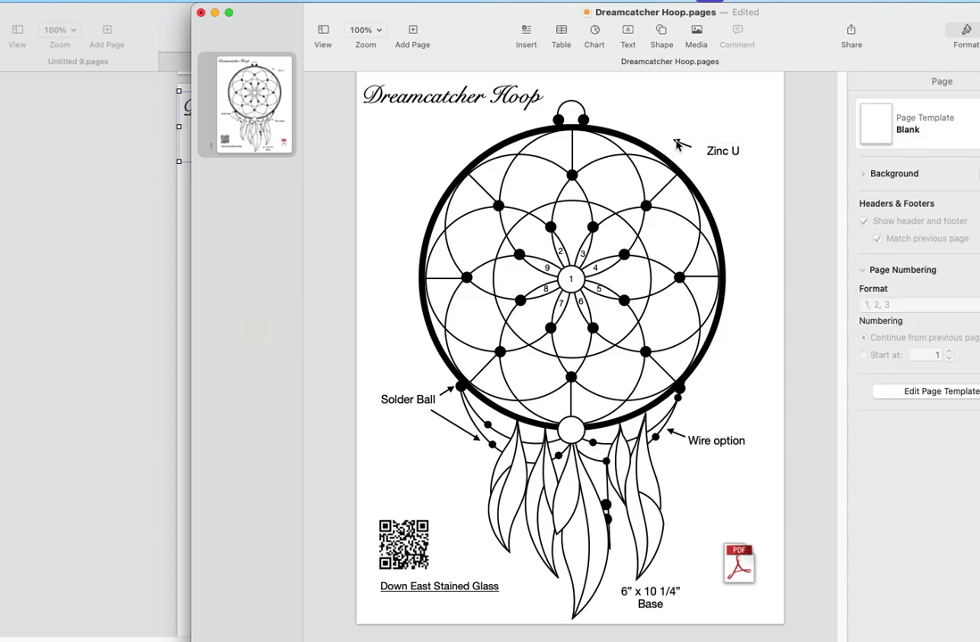
# - Move the Zinc U arrow's tip onto the hoop ring
pyautogui.click(679, 146)
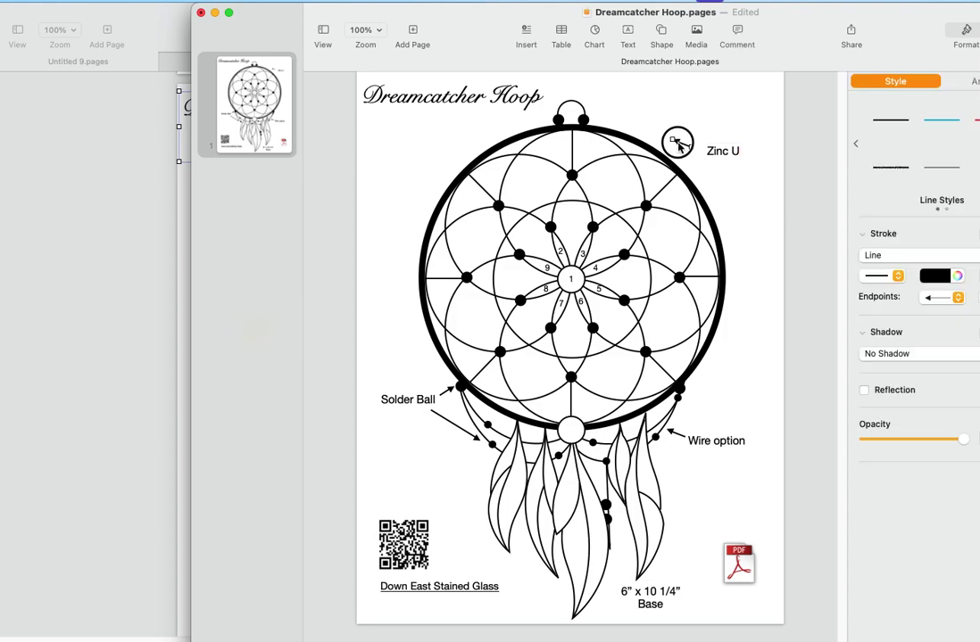
pyautogui.click(678, 145)
pyautogui.moveTo(678, 145); pyautogui.dragTo(705, 158)
pyautogui.click(730, 183)
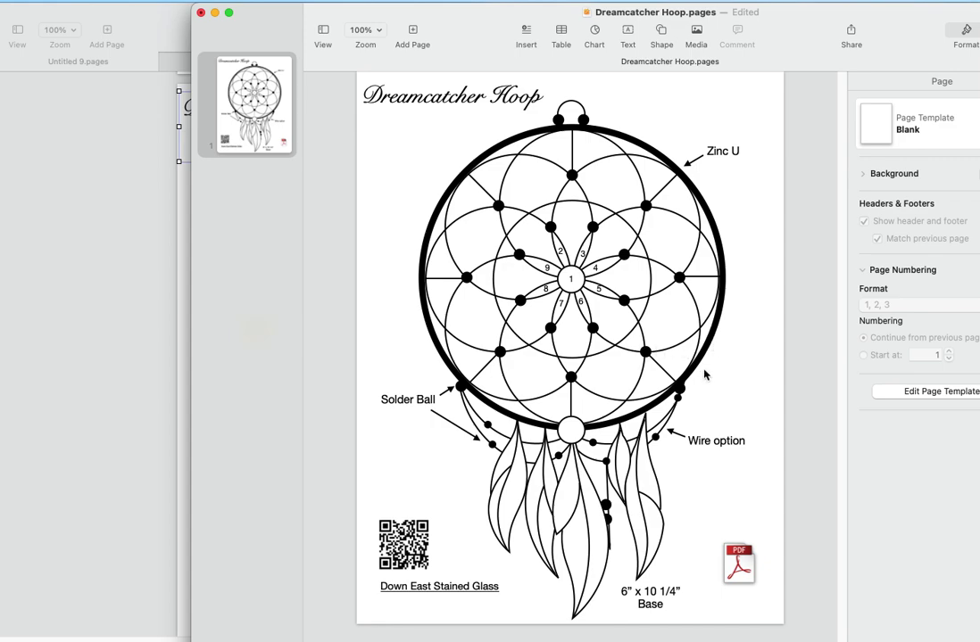
# - Ungroup the dreamcatcher drawing into separate shapes and shift the hanging strand line
pyautogui.click(606, 513)
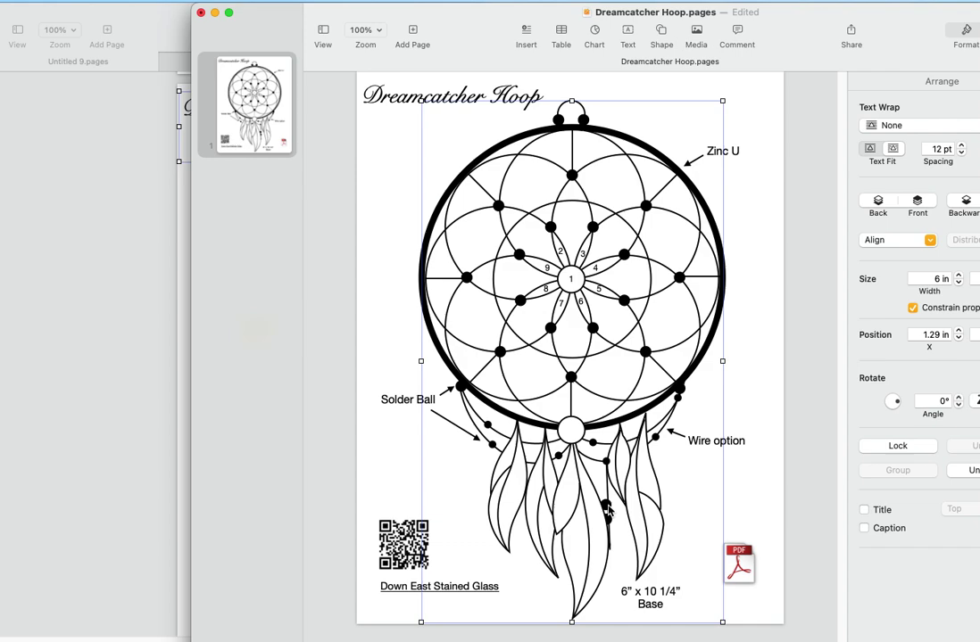
pyautogui.rightClick(608, 509)
pyautogui.click(636, 419)
pyautogui.click(746, 541)
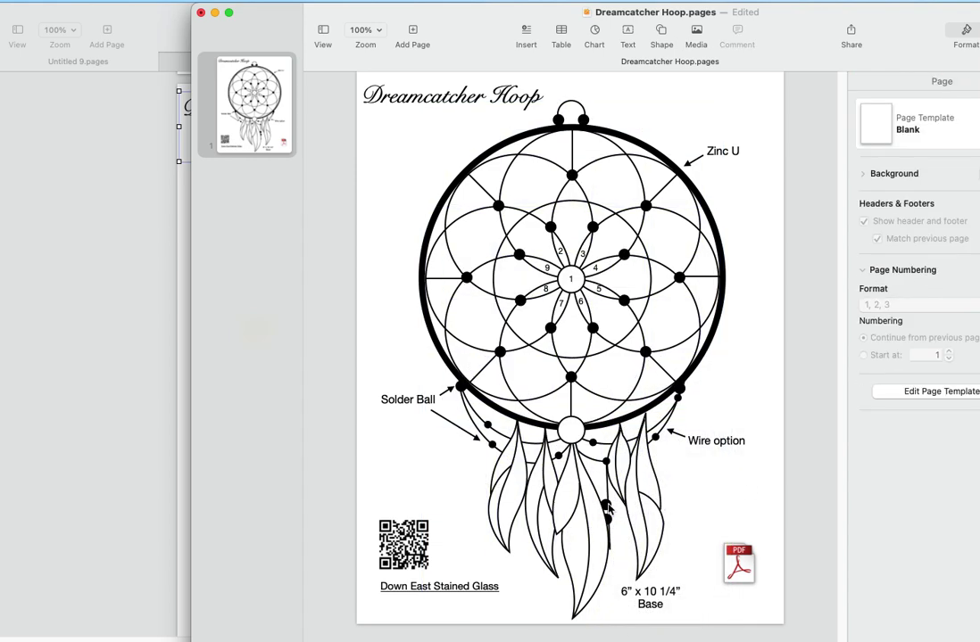
pyautogui.moveTo(614, 510); pyautogui.dragTo(605, 508)
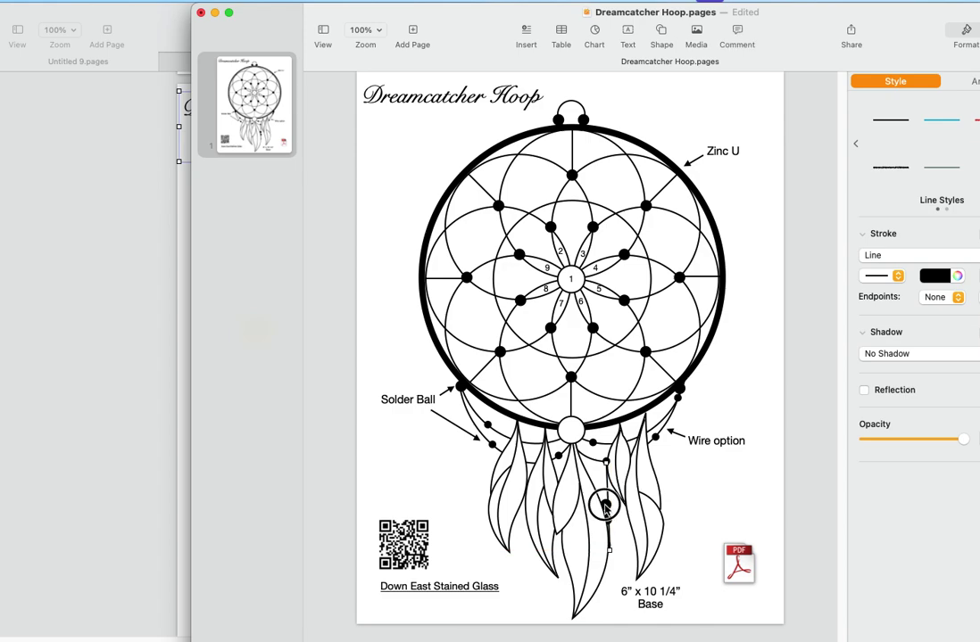
pyautogui.click(608, 509)
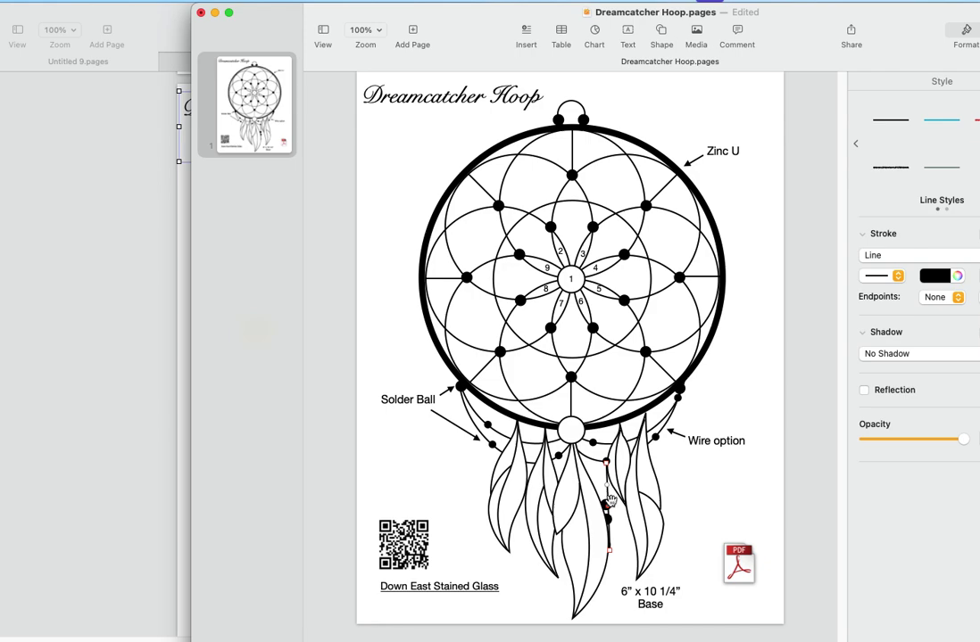
pyautogui.rightClick(730, 494)
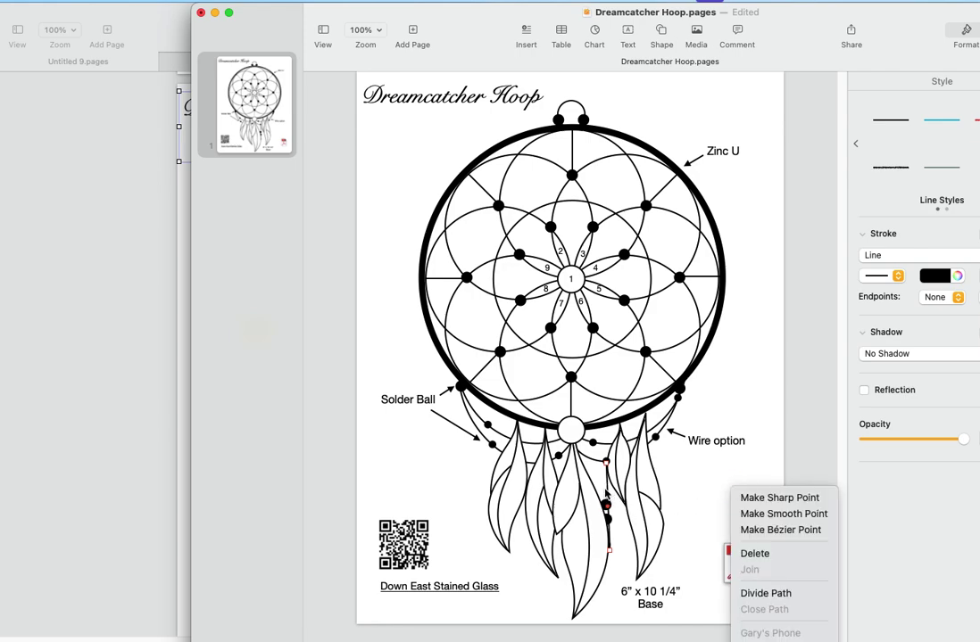
pyautogui.rightClick(608, 491)
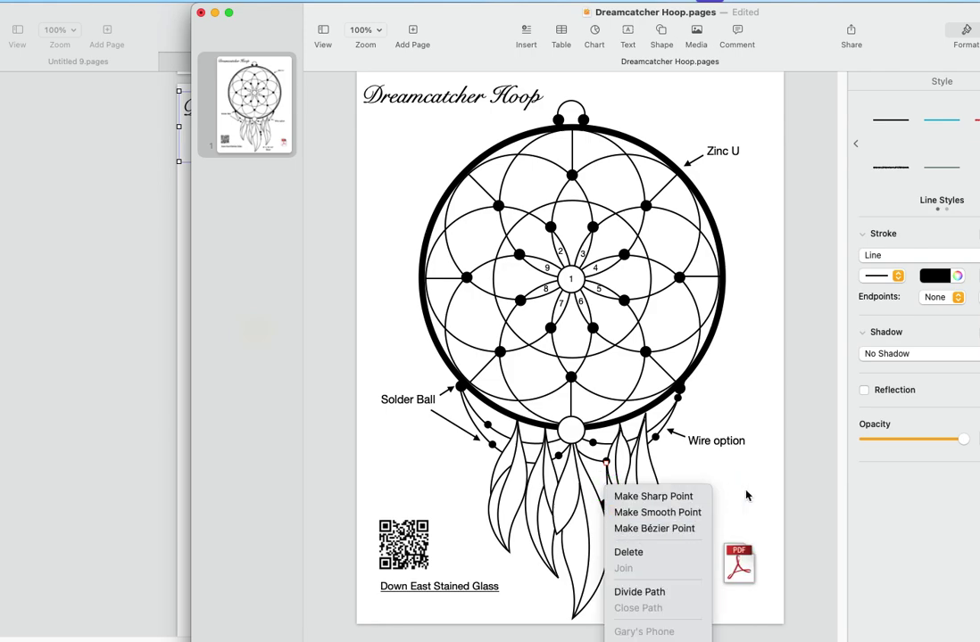
pyautogui.click(612, 560)
pyautogui.click(612, 560)
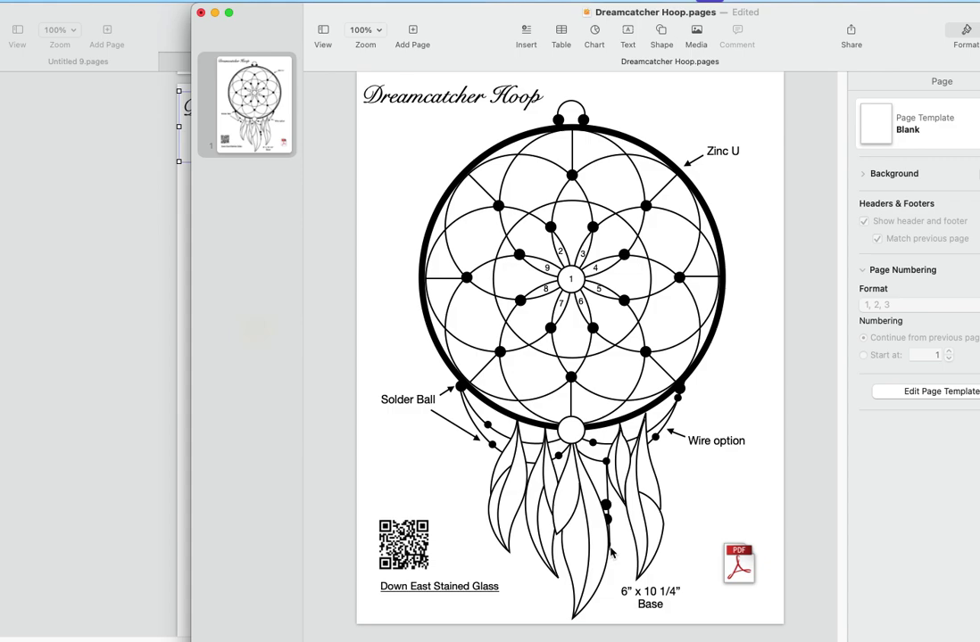
# - Send the strand line behind the feathers and realign it with the beads
pyautogui.click(610, 555)
pyautogui.rightClick(607, 550)
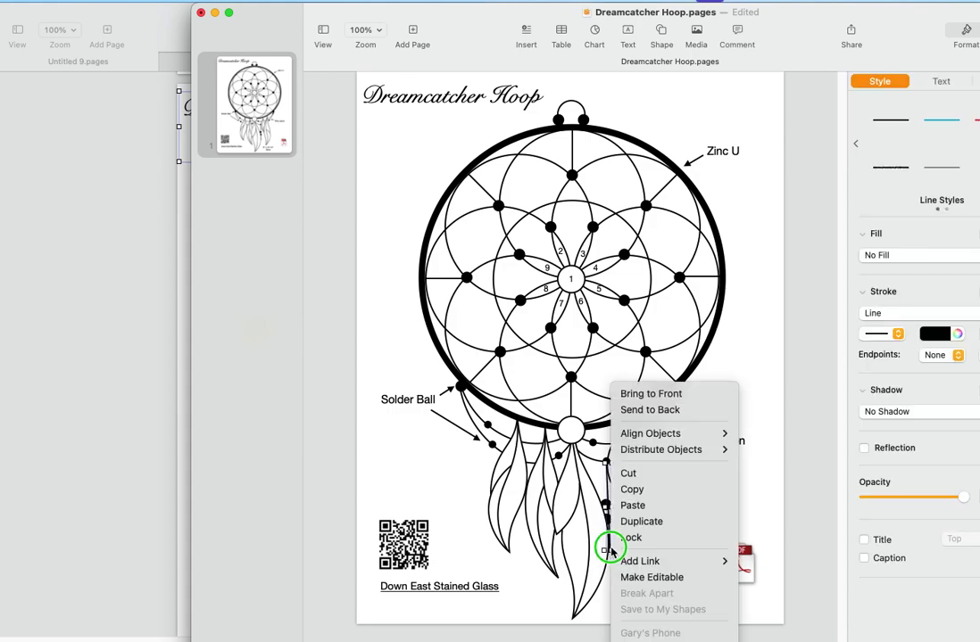
pyautogui.click(647, 410)
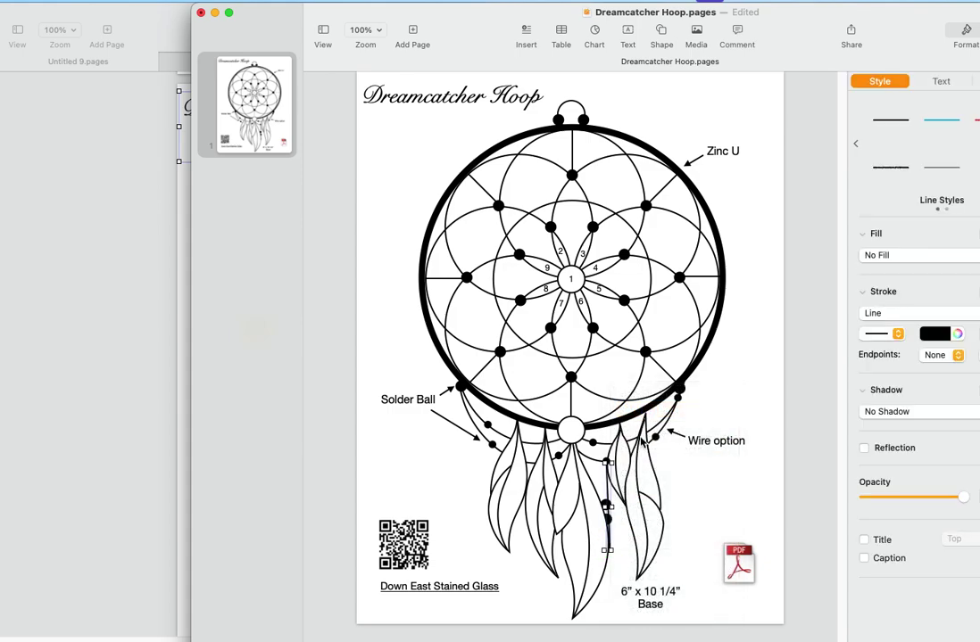
pyautogui.click(610, 527)
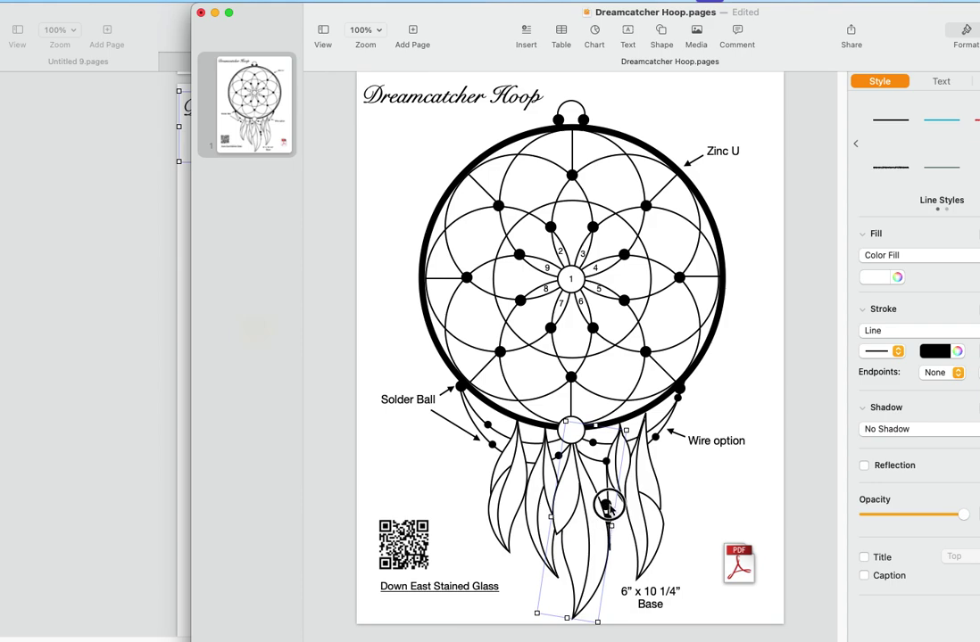
pyautogui.click(607, 511)
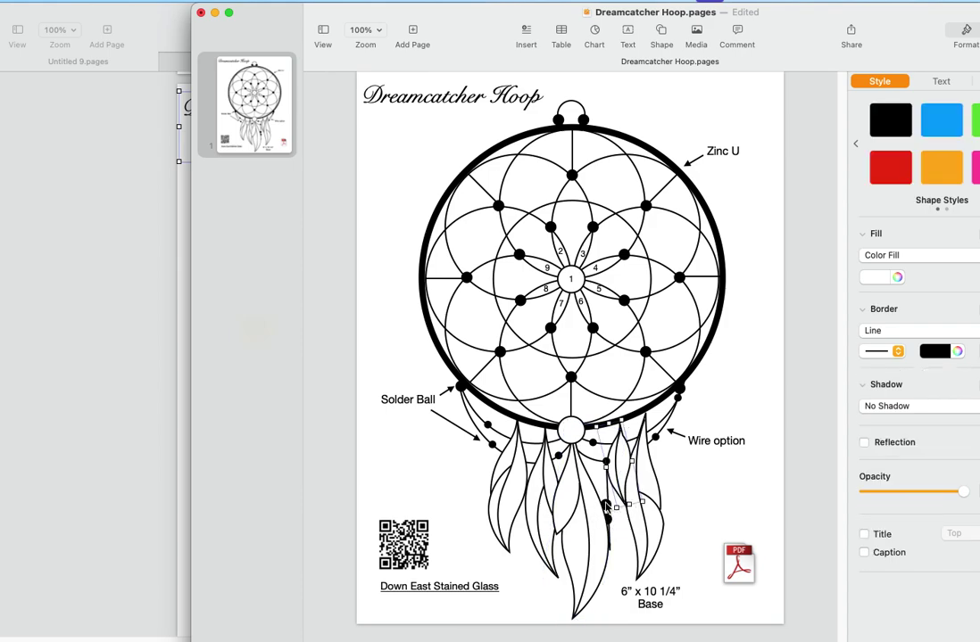
pyautogui.click(607, 510)
pyautogui.moveTo(606, 511)
pyautogui.mouseDown()
pyautogui.moveTo(605, 500)
pyautogui.moveTo(584, 505)
pyautogui.moveTo(609, 506)
pyautogui.moveTo(600, 550)
pyautogui.moveTo(610, 550)
pyautogui.mouseUp()
# - Set the bead on the strand and move the central feather below the bottom ring
pyautogui.click(606, 506)
pyautogui.click(615, 439)
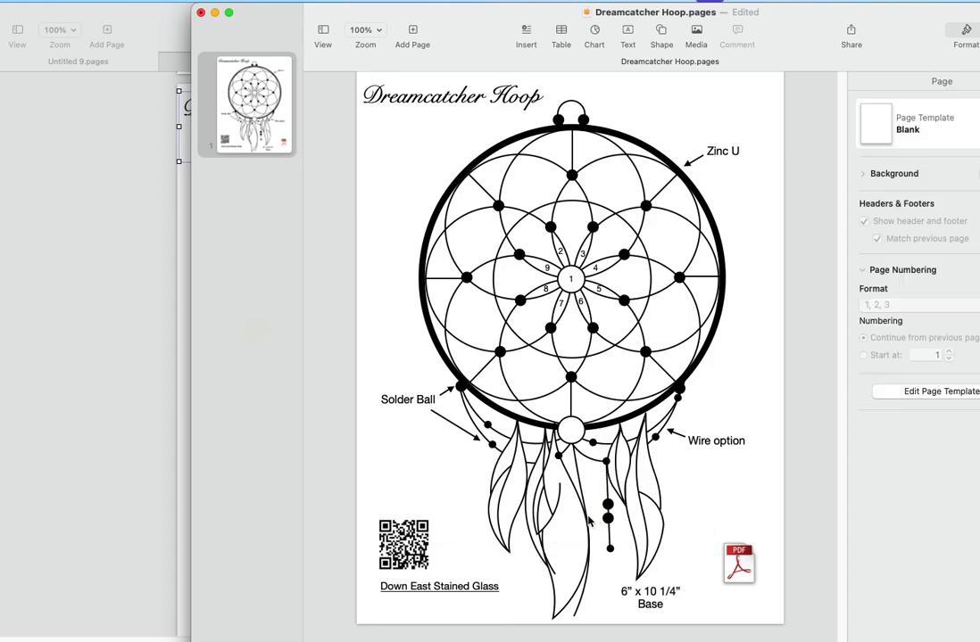
pyautogui.click(586, 520)
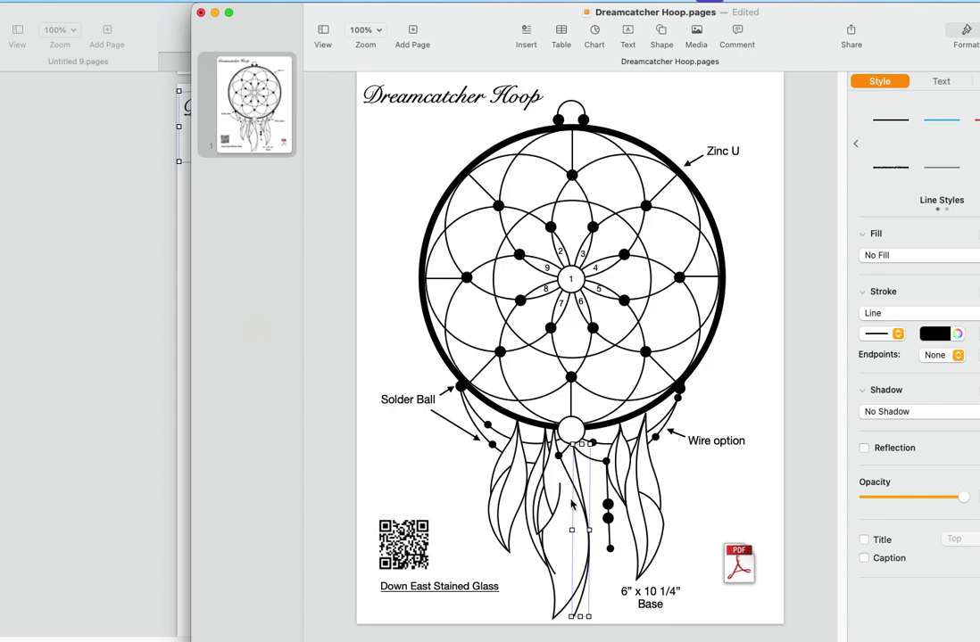
pyautogui.press('super+v')
pyautogui.moveTo(573, 490); pyautogui.dragTo(590, 486)
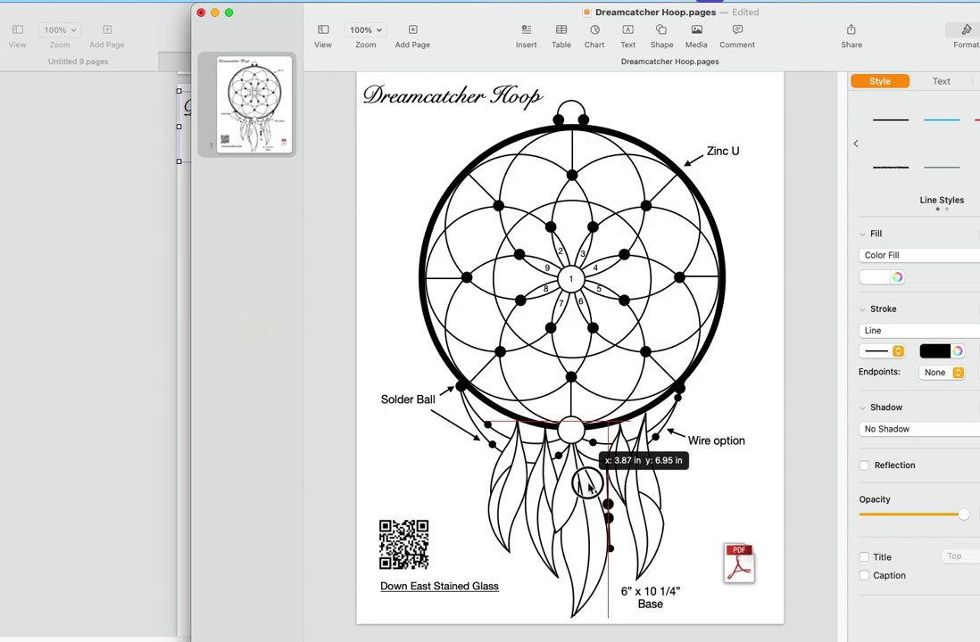
# - Fine-tune the central feather's position with small right, down and left nudges
pyautogui.moveTo(588, 482); pyautogui.dragTo(589, 483)
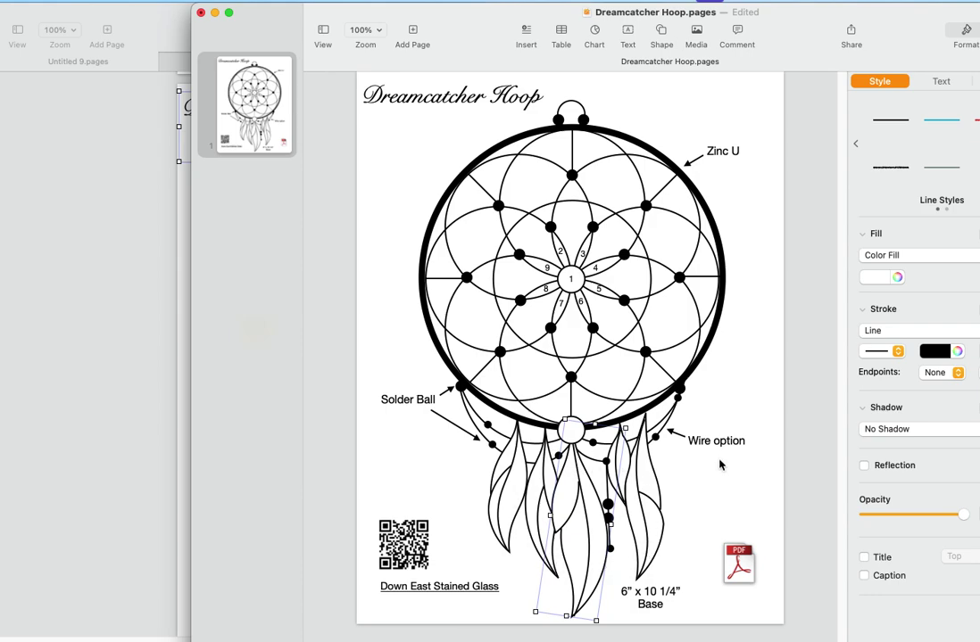
pyautogui.press('Right')
pyautogui.press('Right')
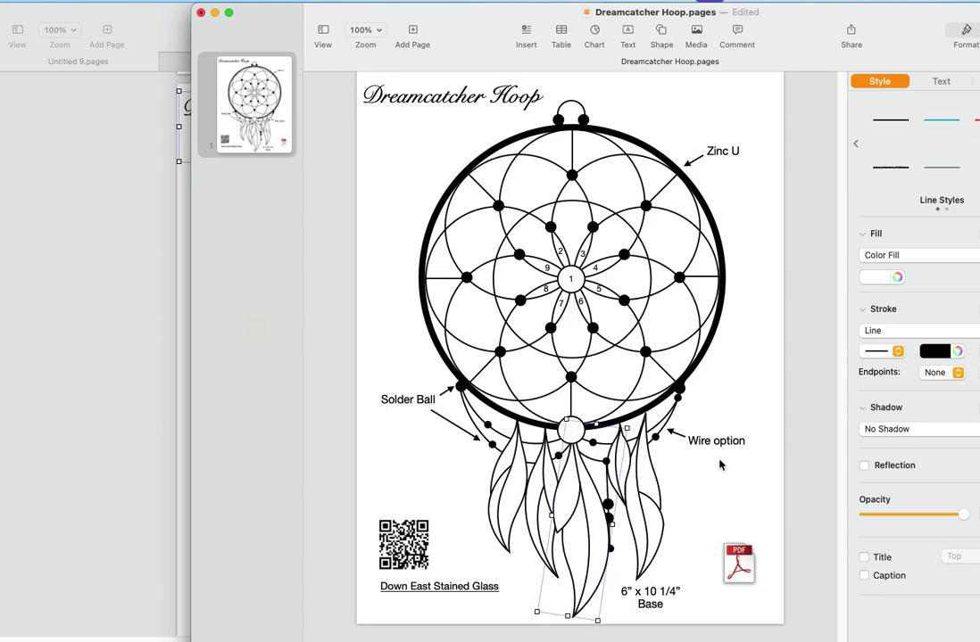
pyautogui.press('Down')
pyautogui.press('Left')
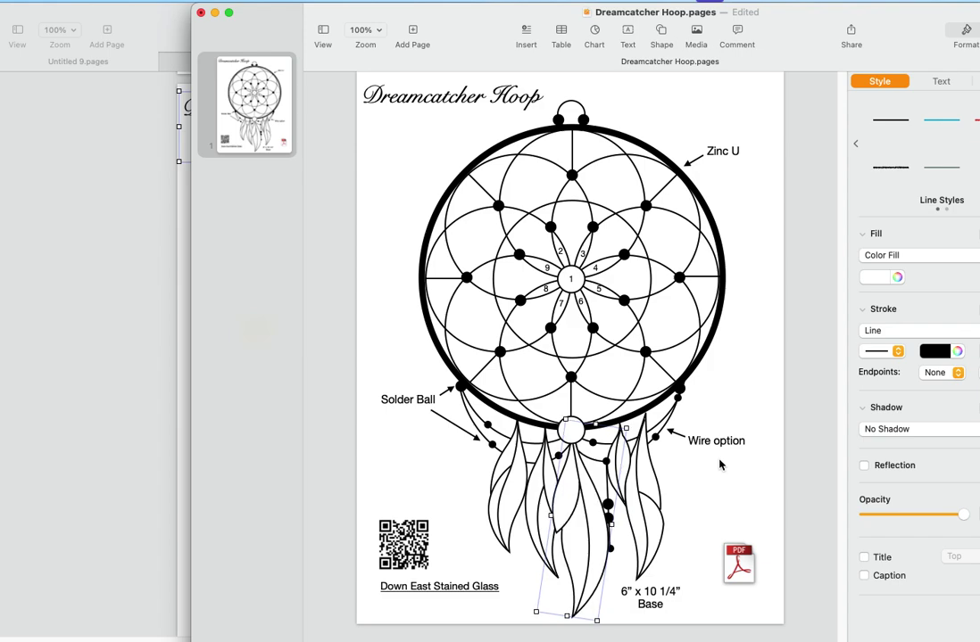
pyautogui.press('Left')
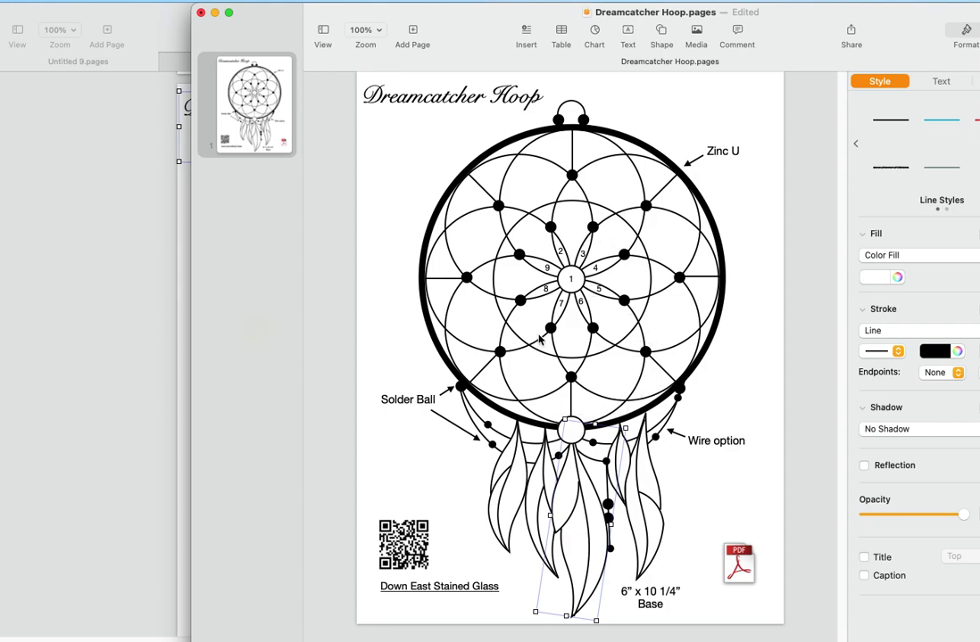
pyautogui.click(572, 200)
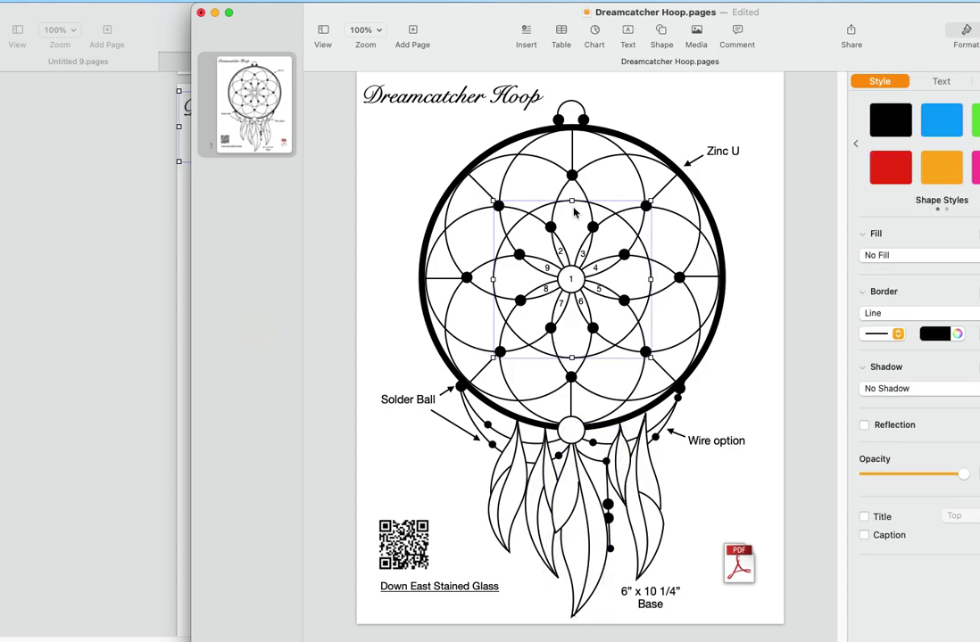
pyautogui.click(574, 217)
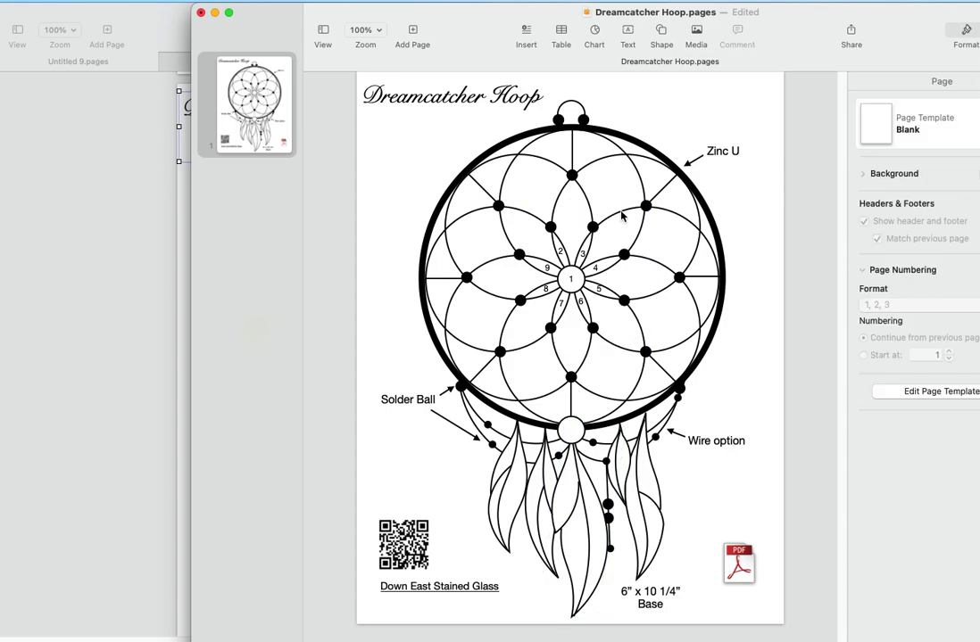
pyautogui.click(562, 259)
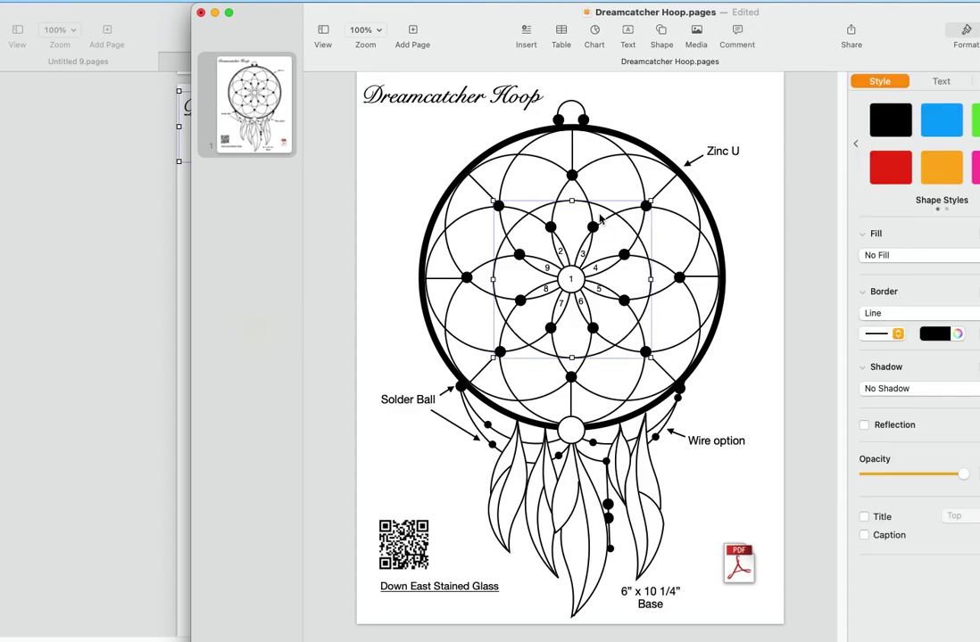
pyautogui.press('Tab')
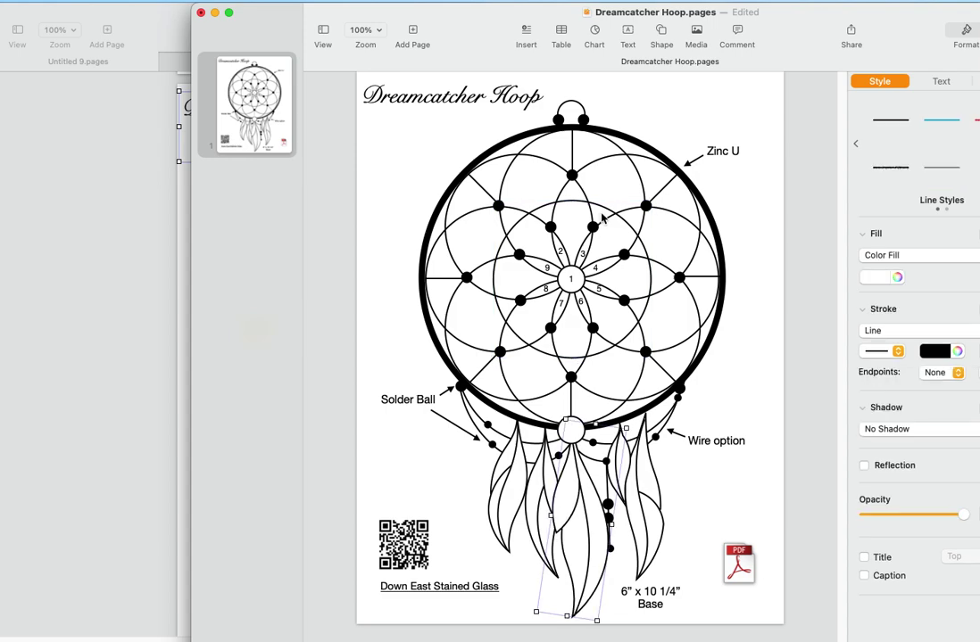
pyautogui.click(738, 286)
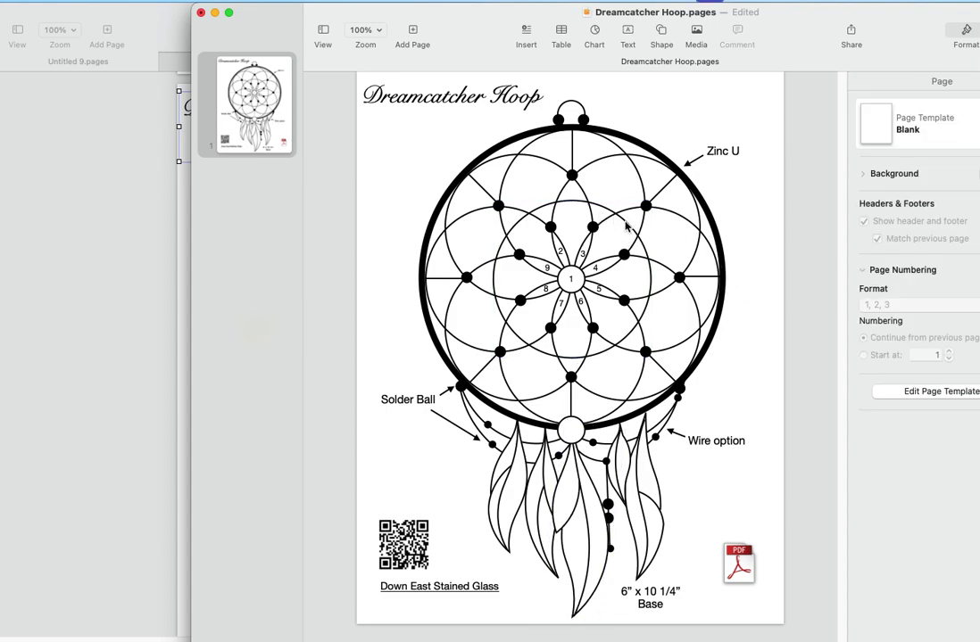
pyautogui.click(625, 228)
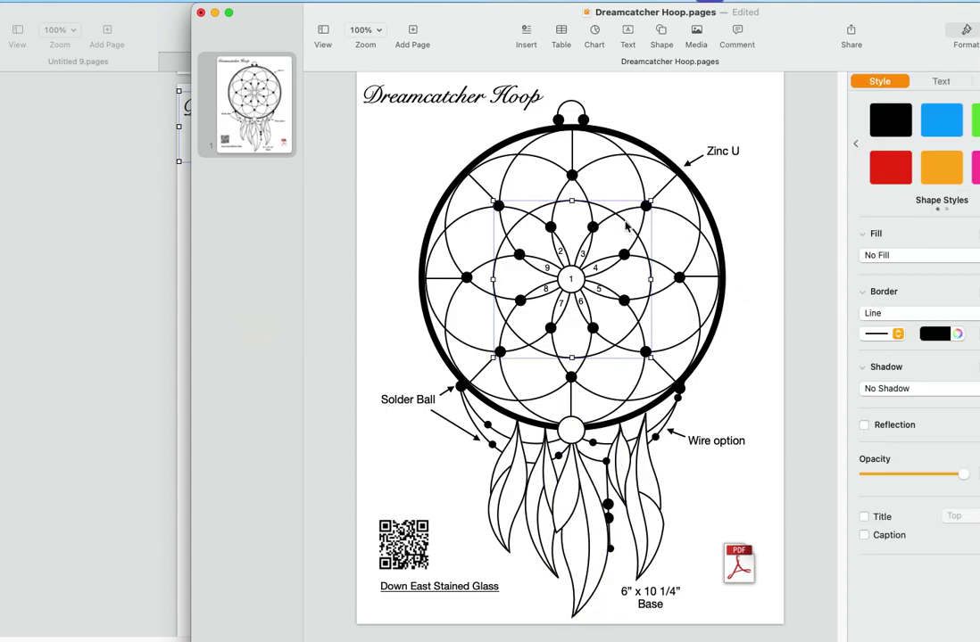
pyautogui.click(740, 237)
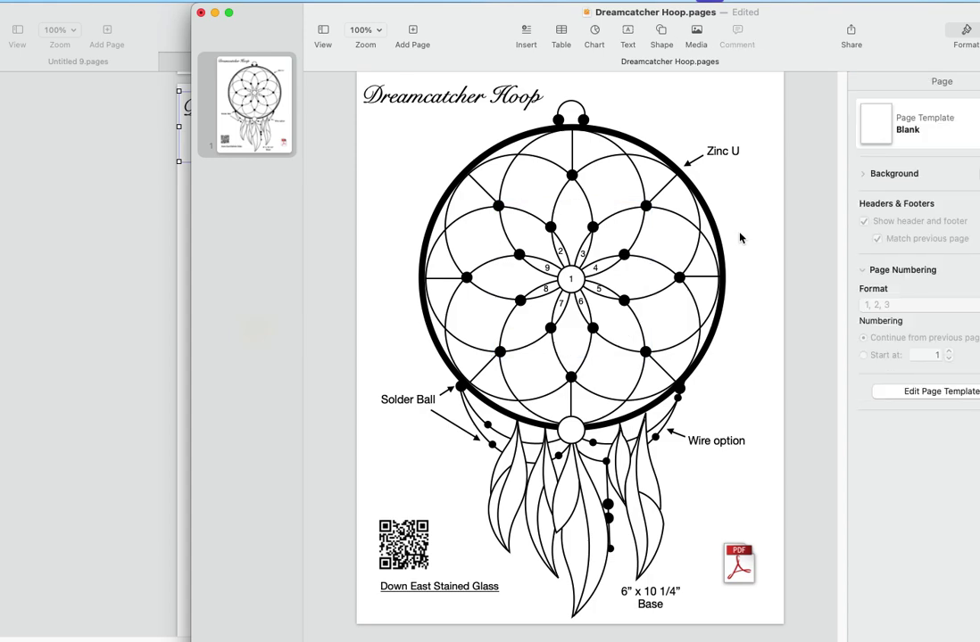
pyautogui.click(608, 304)
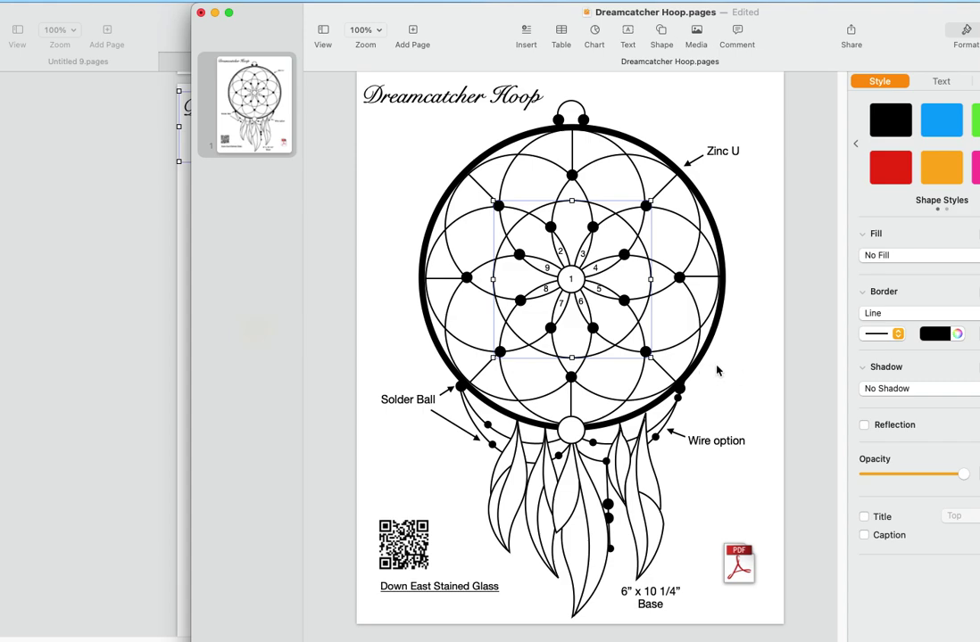
pyautogui.click(716, 370)
pyautogui.click(743, 366)
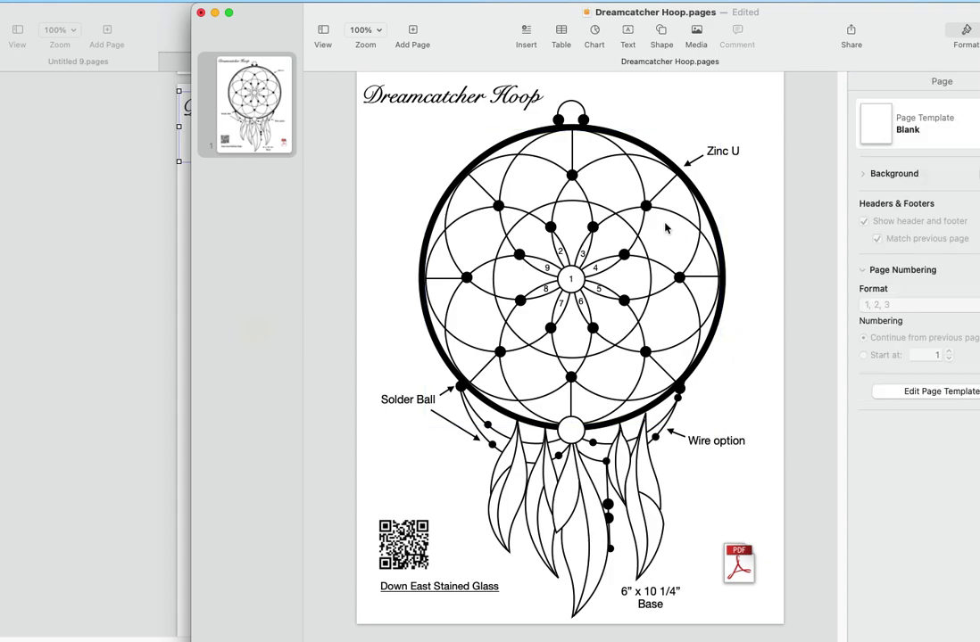